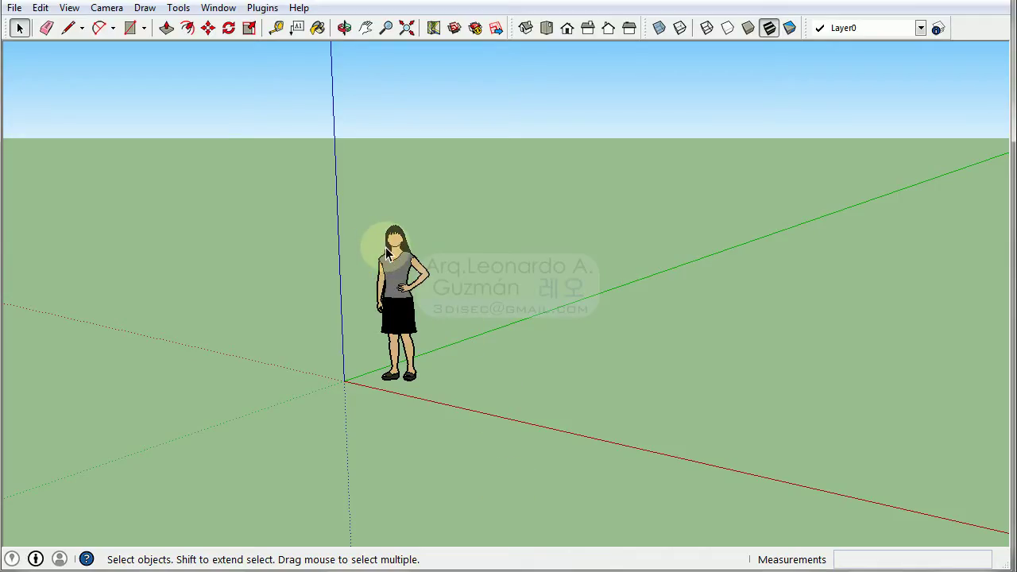
Step: Load sketchup-94924-Barn.png as the background of a new Match Photo scene
click(108, 8)
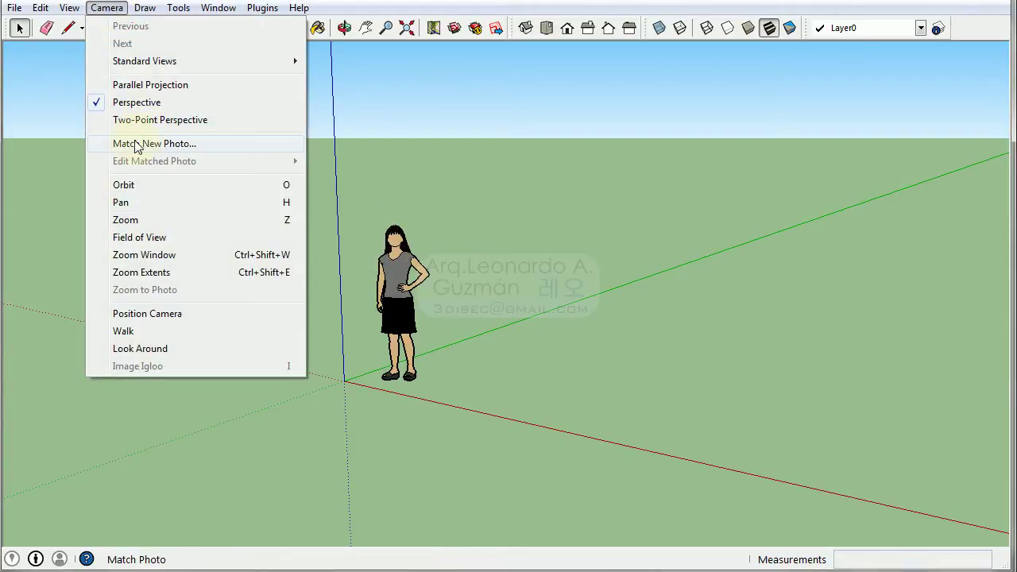
click(212, 148)
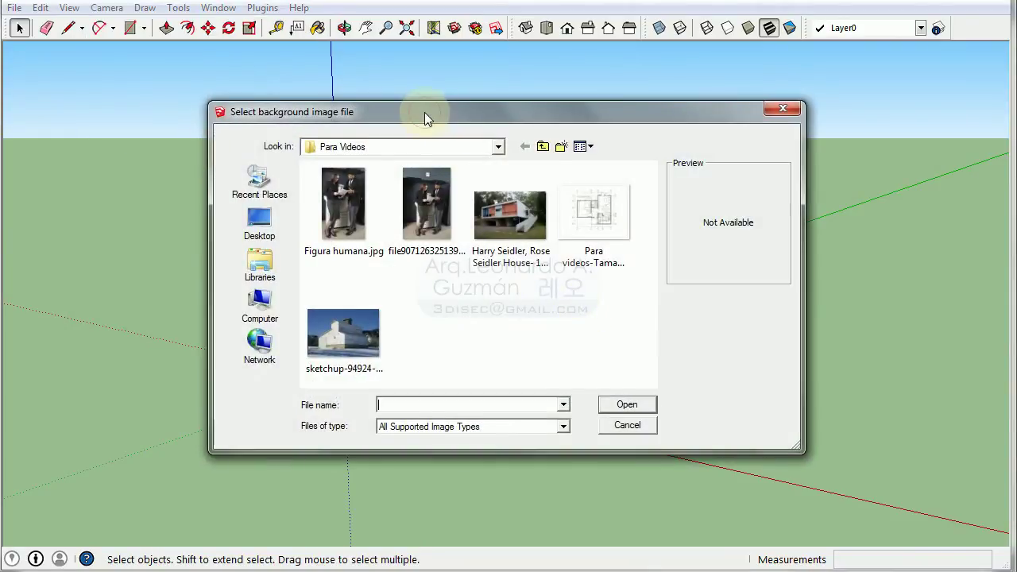
drag(425, 112, 417, 99)
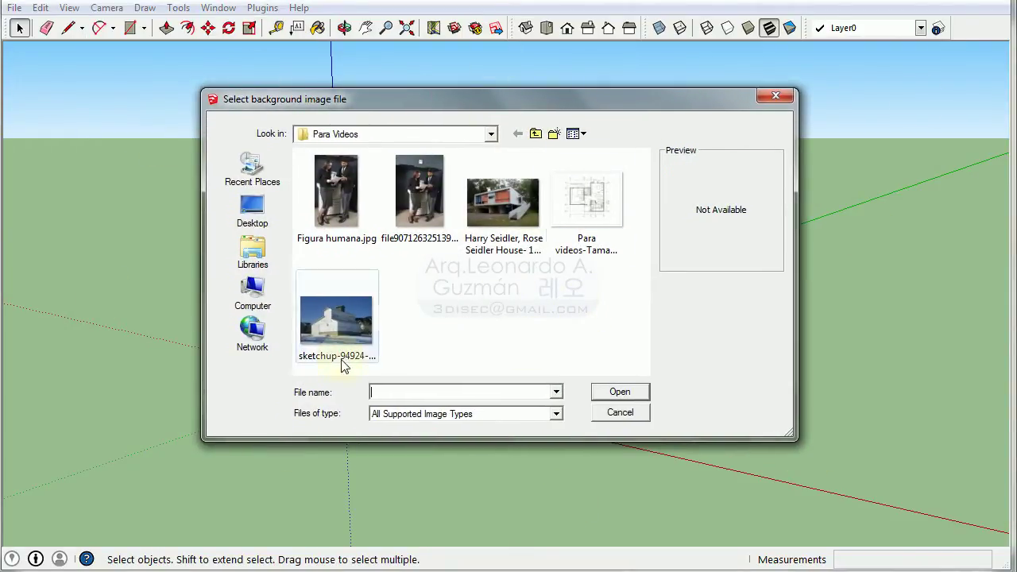
click(341, 310)
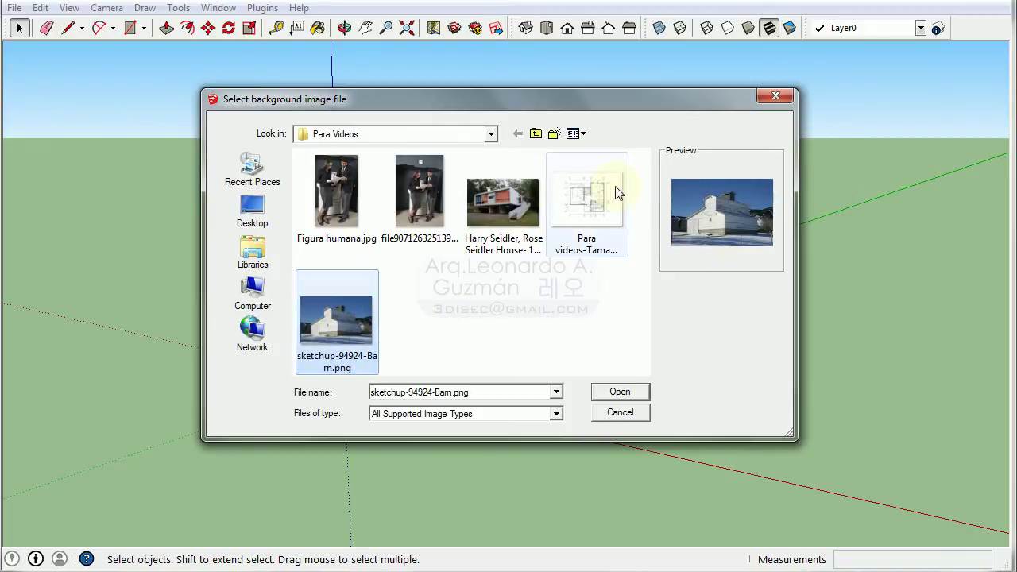
click(627, 391)
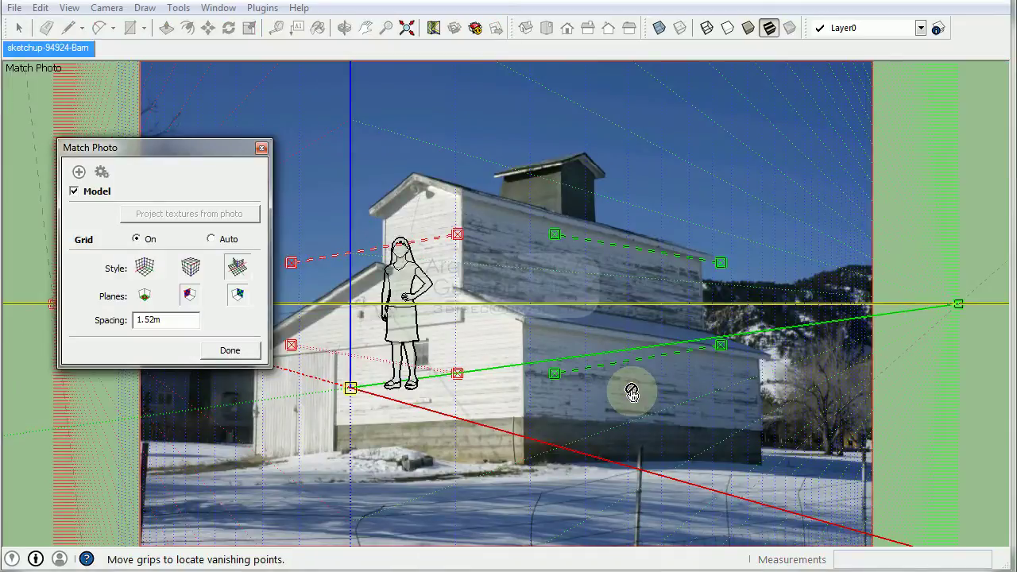
Step: Drag the yellow origin grip to the barn's near ground corner, keeping the Match Photo panel visible
drag(202, 147, 210, 78)
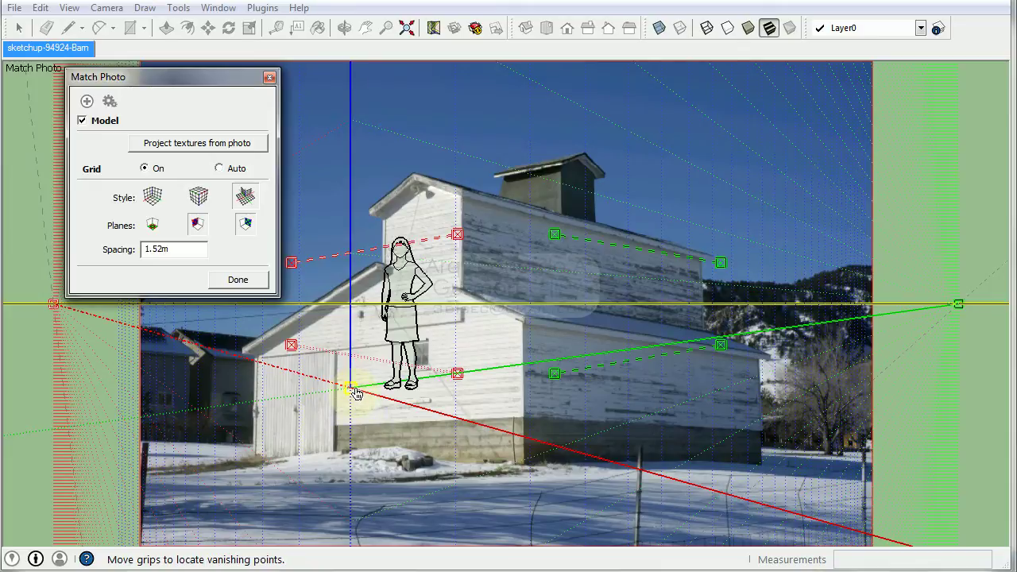
click(355, 393)
mouse_move(355, 392)
mouse_down()
mouse_move(380, 478)
mouse_move(477, 496)
mouse_up()
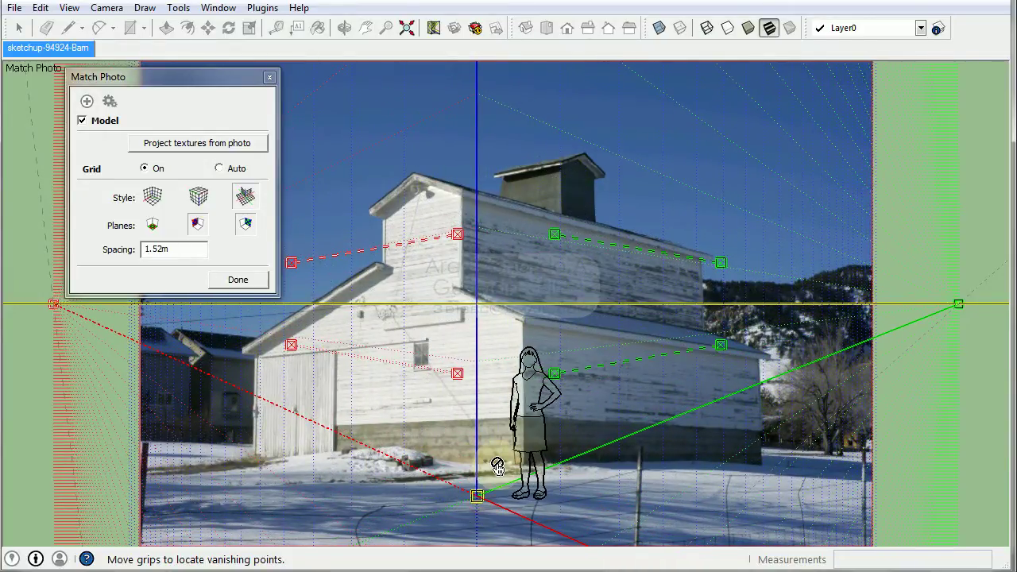
scroll(498, 467, up, 2)
scroll(508, 445, down, 2)
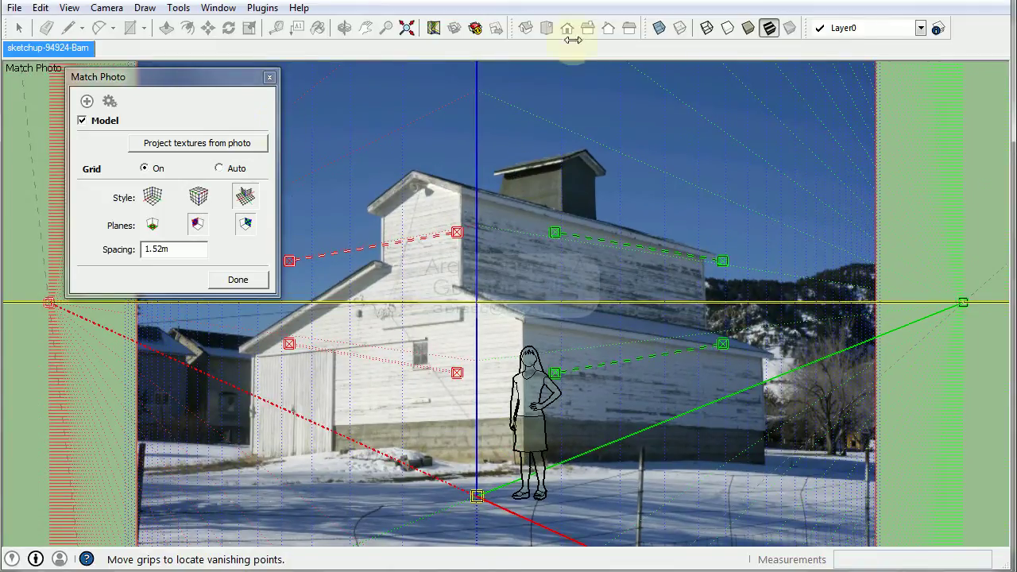
drag(167, 76, 205, 121)
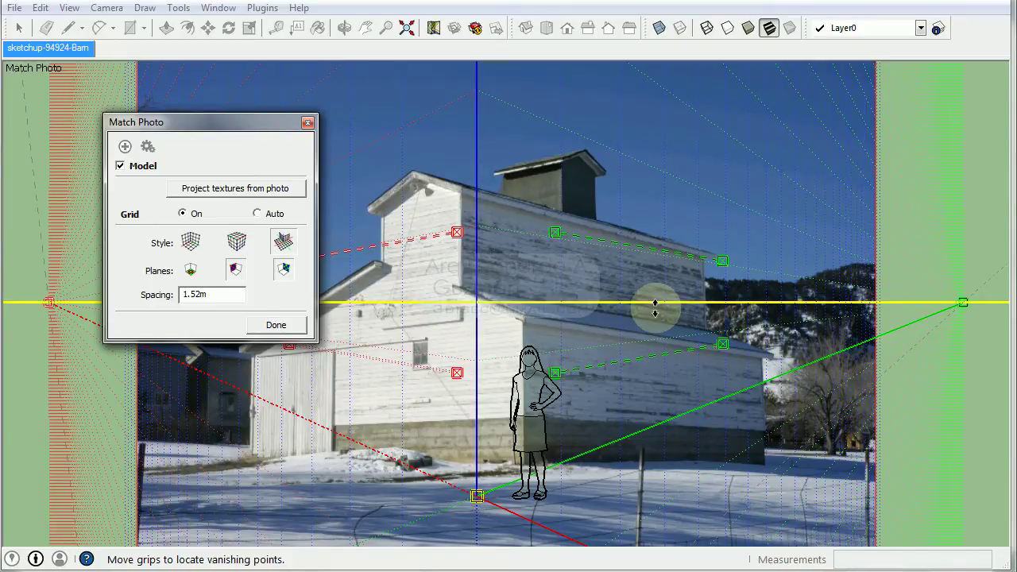
mouse_move(245, 124)
mouse_down()
mouse_move(371, 72)
mouse_move(266, 515)
mouse_move(288, 481)
mouse_up()
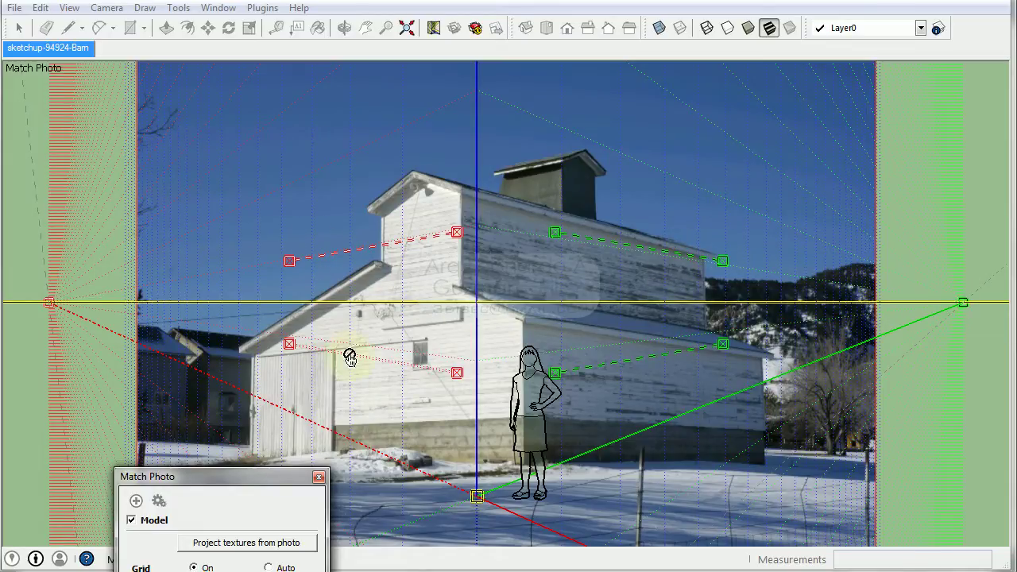
mouse_move(230, 476)
mouse_down()
mouse_move(223, 241)
mouse_move(182, 197)
mouse_up()
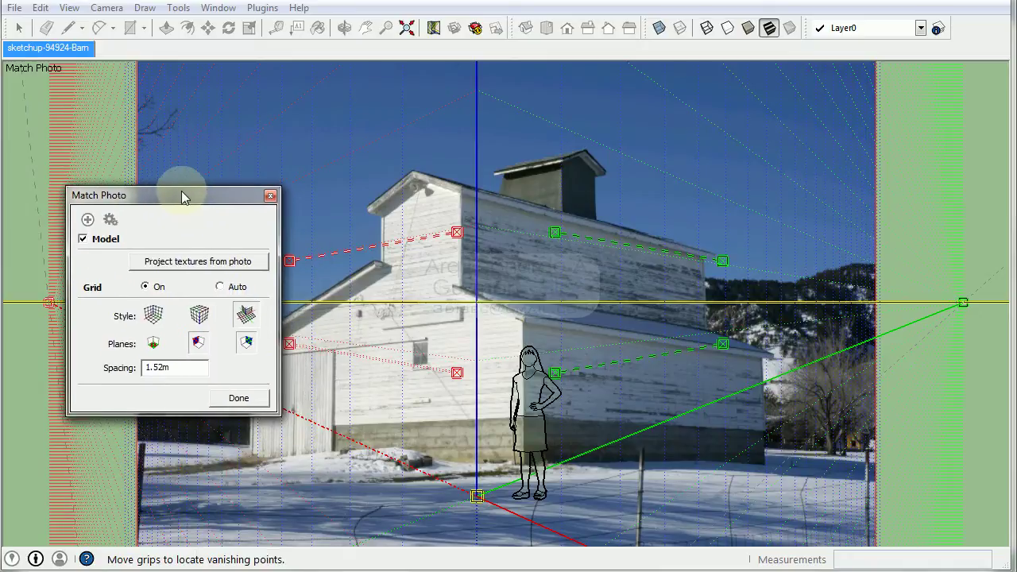
Step: Finish the photo match, close the Match Photo panel, and orbit away from the photo view
click(230, 399)
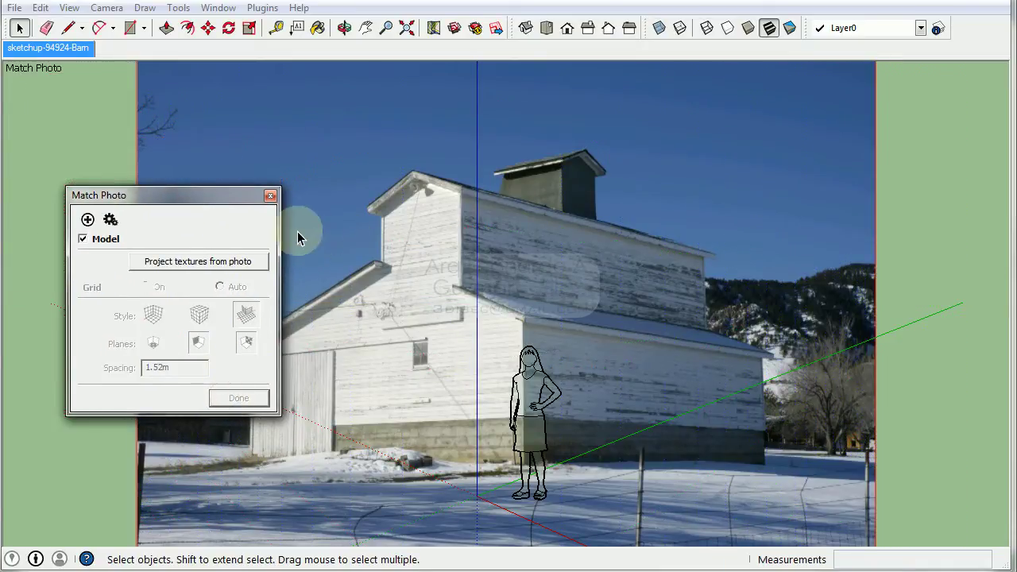
click(270, 197)
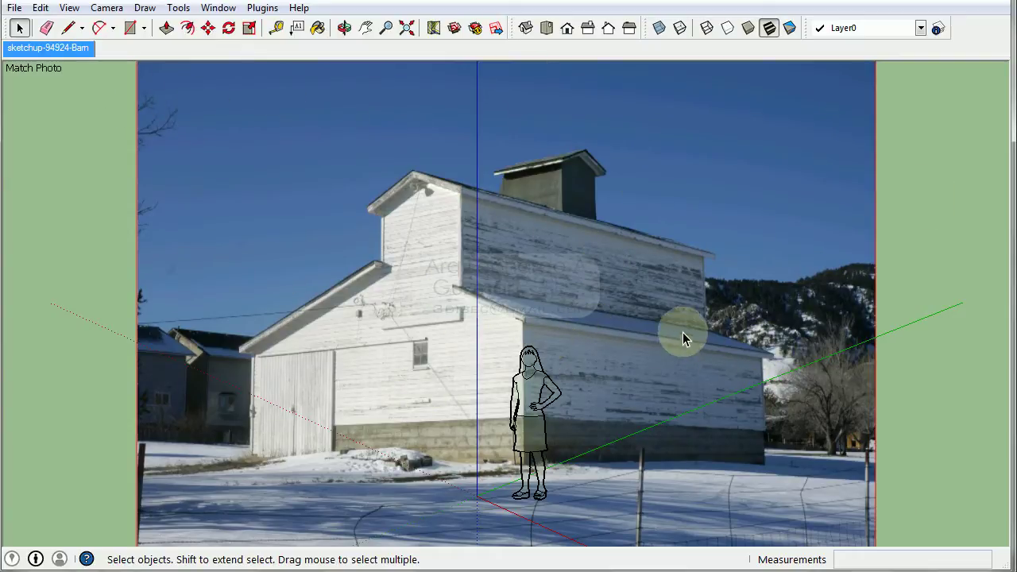
scroll(530, 257, down, 2)
scroll(556, 350, up, 1)
scroll(548, 318, up, 3)
scroll(558, 231, down, 2)
mouse_move(558, 230)
middle_down()
mouse_move(353, 302)
mouse_move(865, 275)
mouse_move(379, 298)
mouse_move(673, 272)
mouse_move(448, 436)
middle_up()
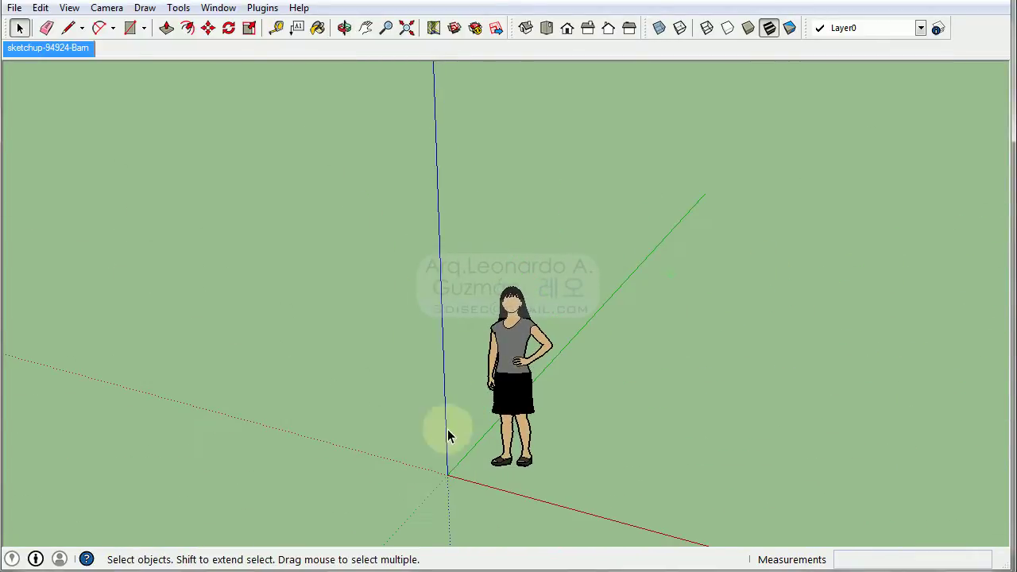
Step: Return to the barn photo scene and choose Edit Matched Photo
click(50, 48)
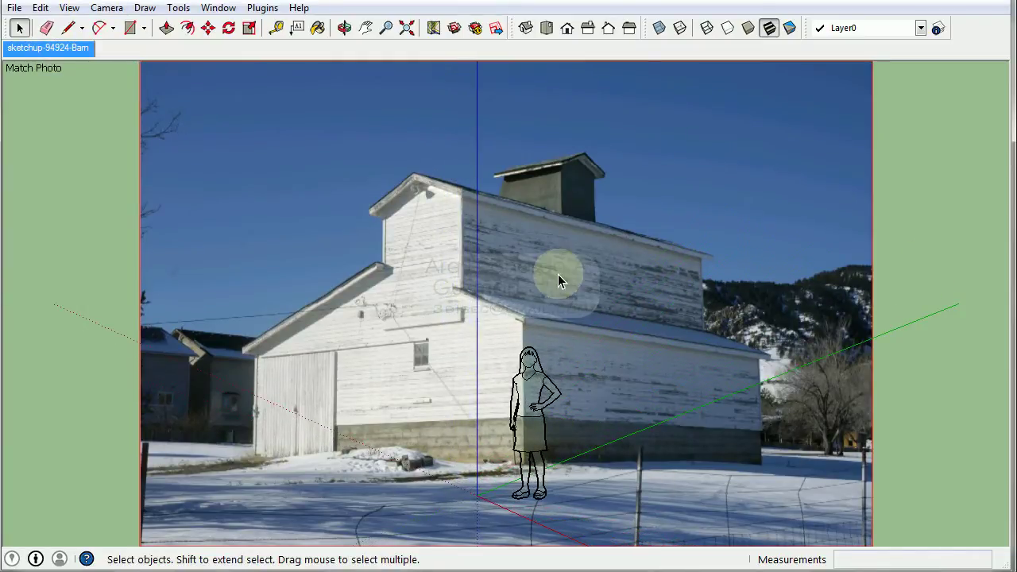
right_click(40, 51)
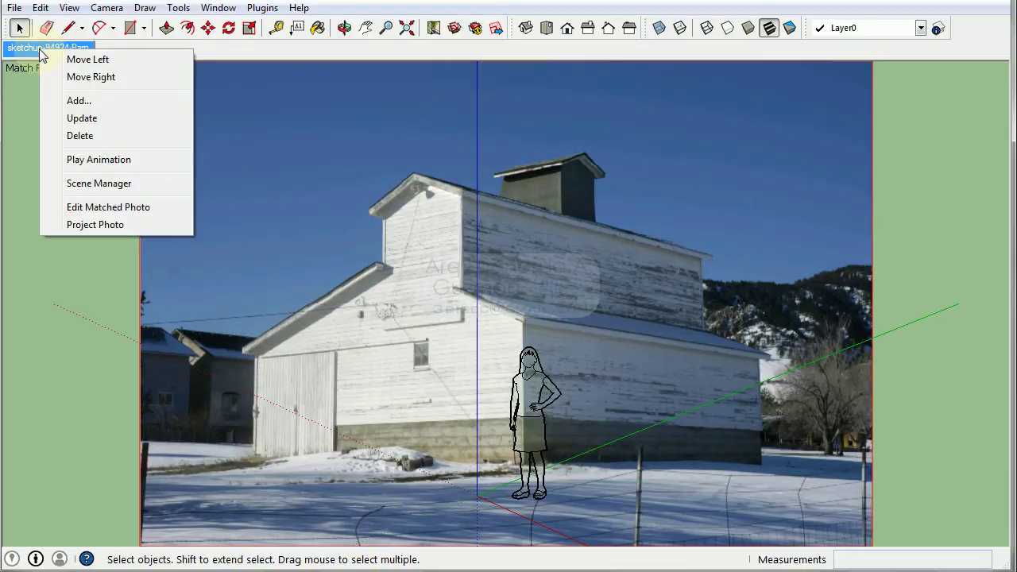
click(102, 207)
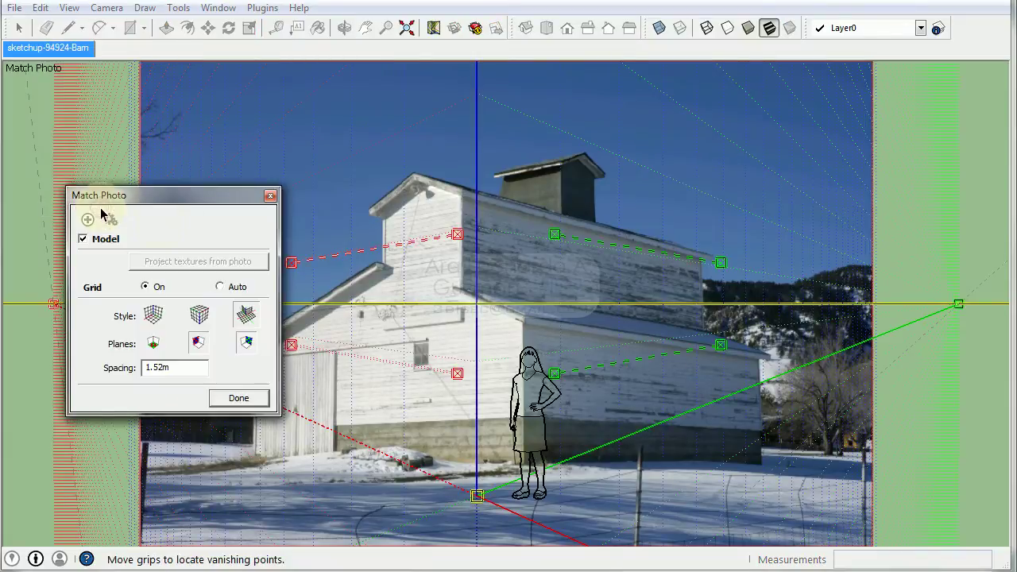
Step: Zoom and pan to the barn's right wall and drag the lower green line down it
drag(232, 191, 255, 88)
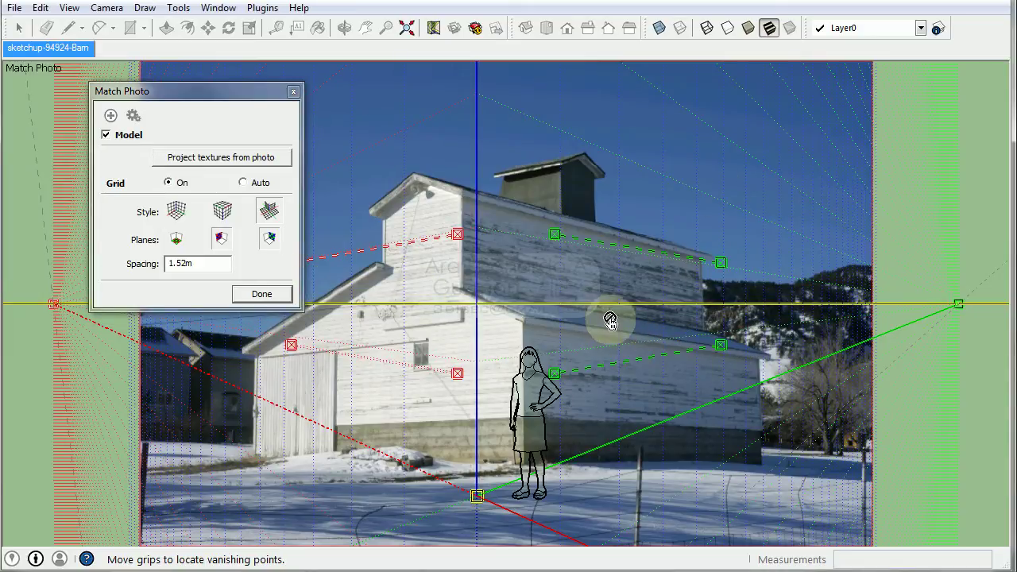
scroll(609, 318, up, 2)
scroll(609, 350, up, 2)
scroll(613, 345, up, 2)
scroll(618, 315, down, 2)
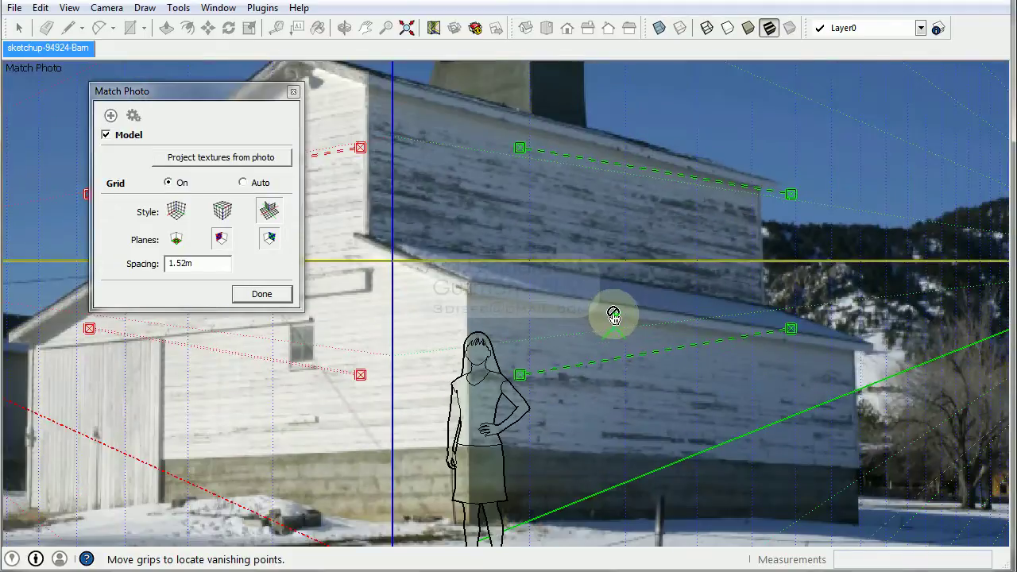
scroll(612, 311, down, 1)
mouse_move(617, 299)
middle_down()
mouse_move(450, 302)
mouse_move(729, 291)
mouse_move(670, 298)
mouse_move(606, 326)
mouse_move(606, 302)
mouse_move(552, 279)
middle_up()
scroll(729, 291, up, 2)
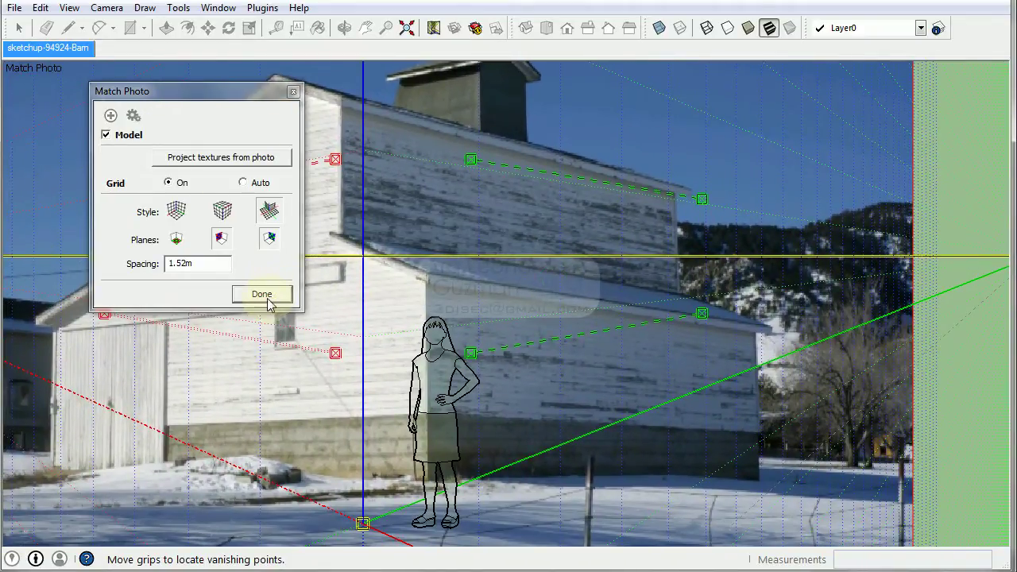
scroll(513, 352, up, 2)
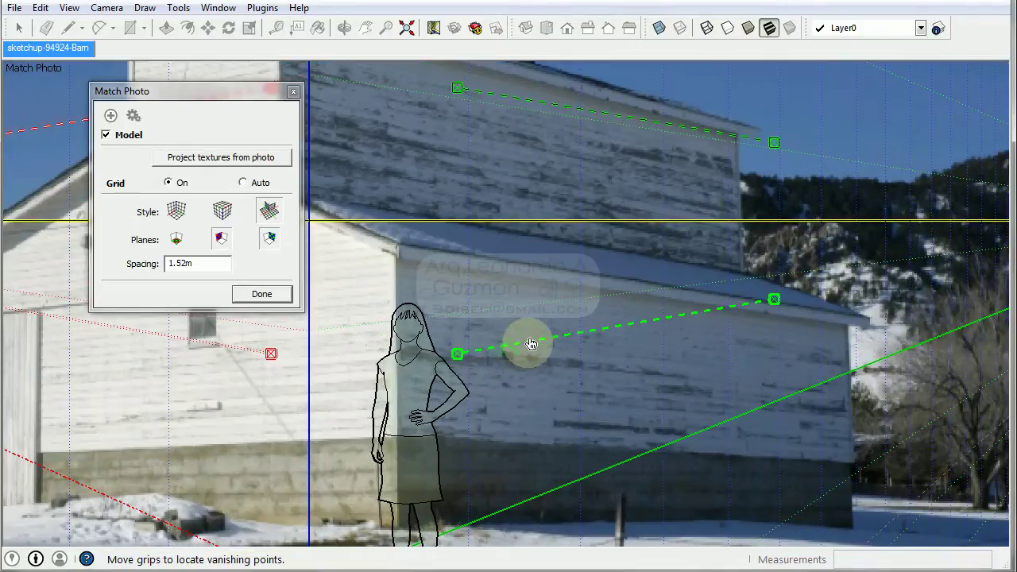
scroll(582, 338, down, 1)
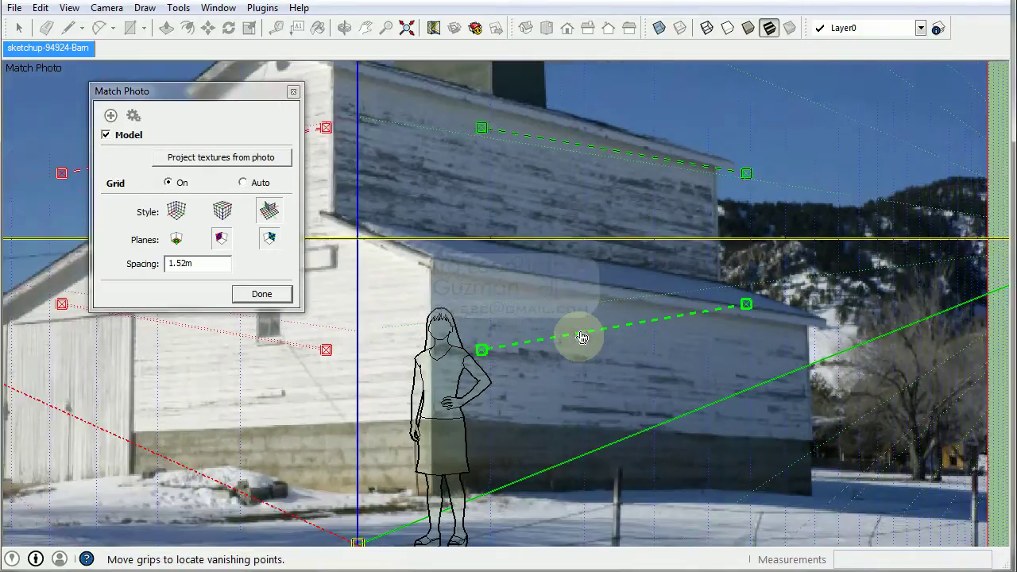
scroll(556, 302, down, 3)
scroll(557, 328, up, 4)
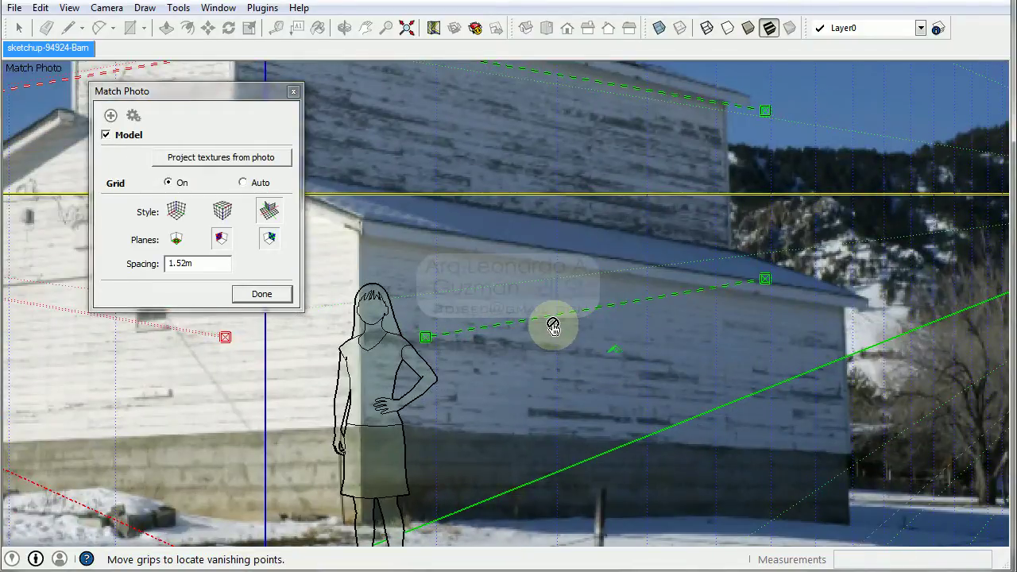
drag(527, 320, 509, 421)
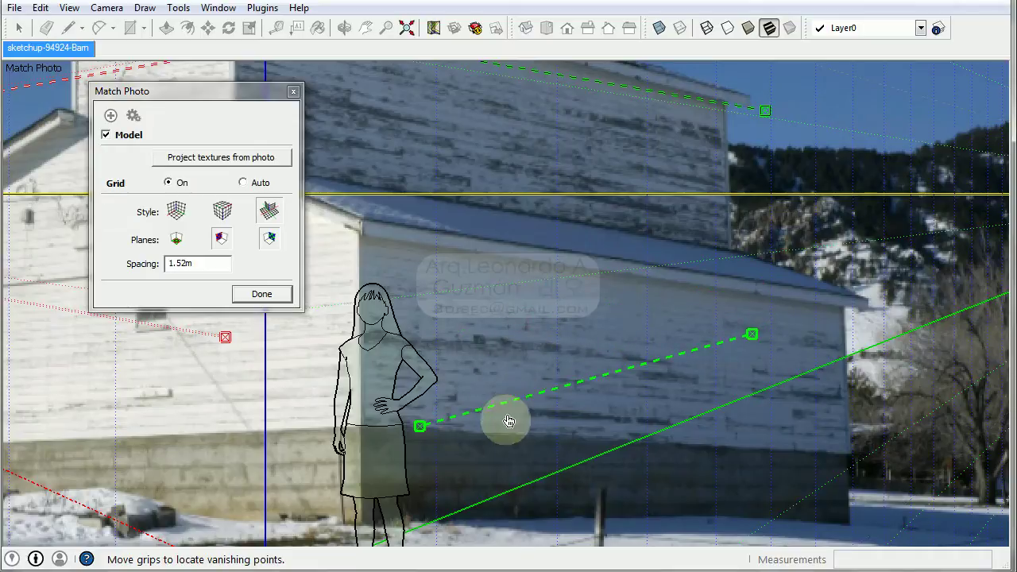
Step: Tilt the lower green perspective line to follow the side wall's base
drag(753, 339, 830, 456)
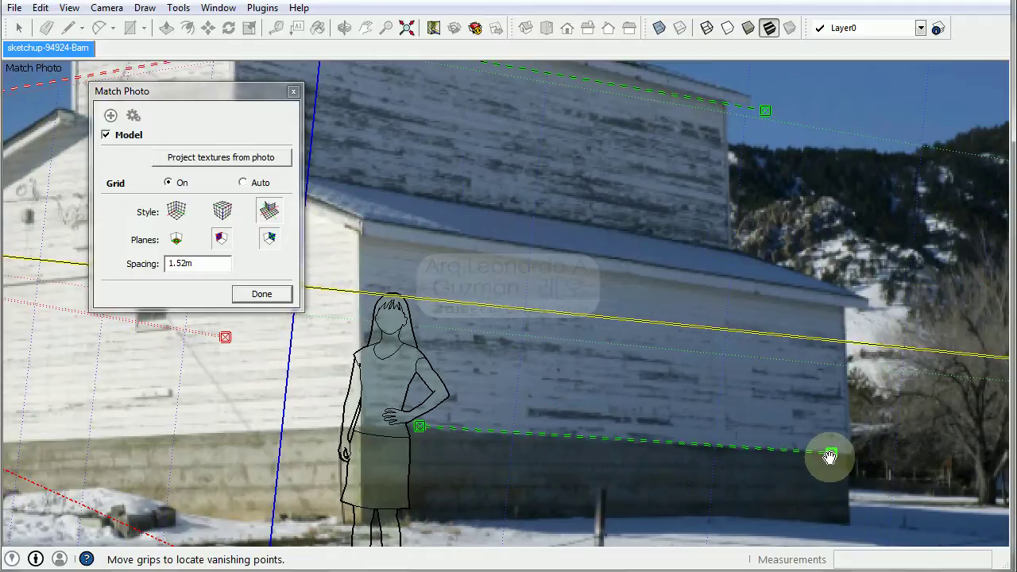
scroll(413, 424, up, 4)
drag(450, 407, 447, 418)
scroll(448, 418, down, 4)
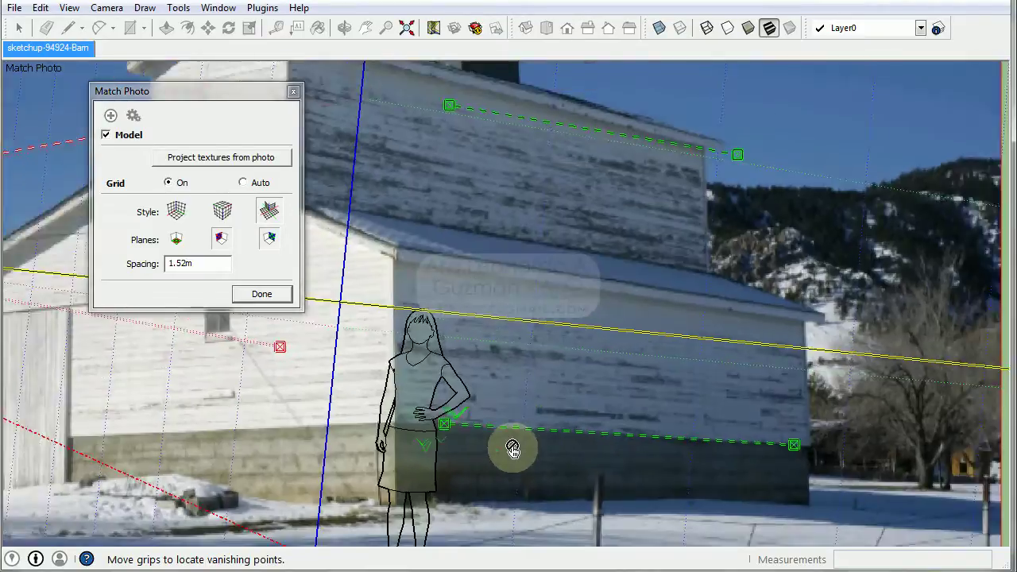
scroll(512, 451, down, 3)
scroll(504, 393, up, 1)
scroll(493, 370, up, 1)
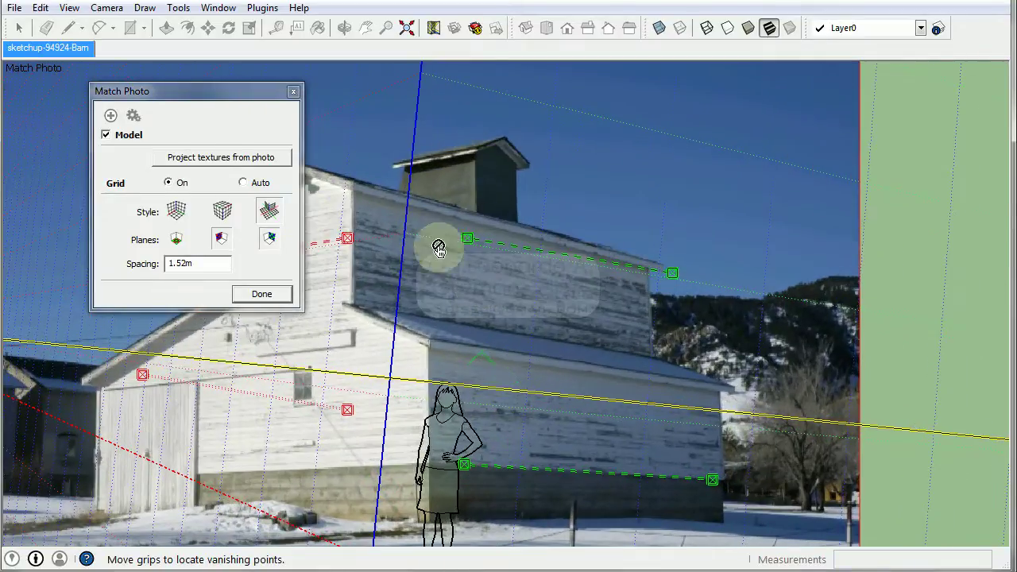
Step: Move the upper green perspective line down onto the lower roof eave
shift+middle_drag(450, 273, 609, 336)
mouse_move(651, 362)
mouse_down()
mouse_move(617, 421)
mouse_move(597, 370)
mouse_move(569, 375)
mouse_up()
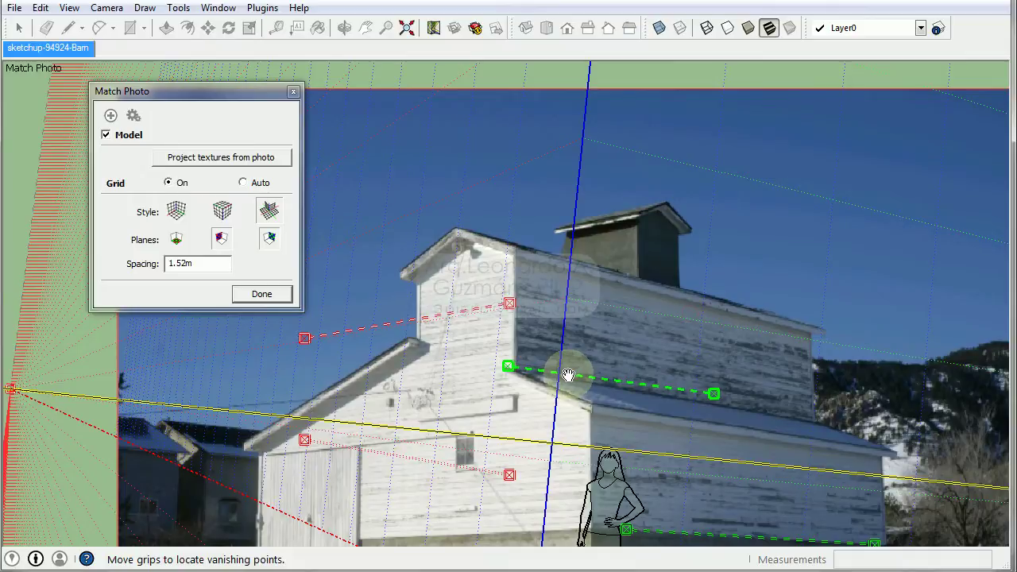
scroll(740, 388, up, 3)
scroll(718, 369, up, 3)
mouse_move(714, 378)
mouse_down()
mouse_move(901, 431)
mouse_move(931, 450)
mouse_up()
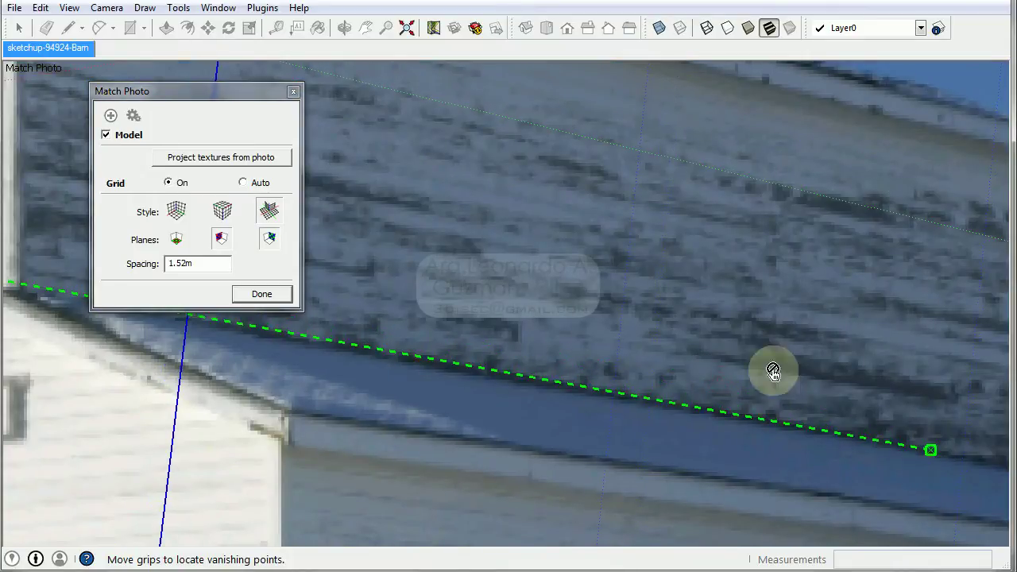
scroll(716, 382, down, 3)
scroll(477, 421, down, 3)
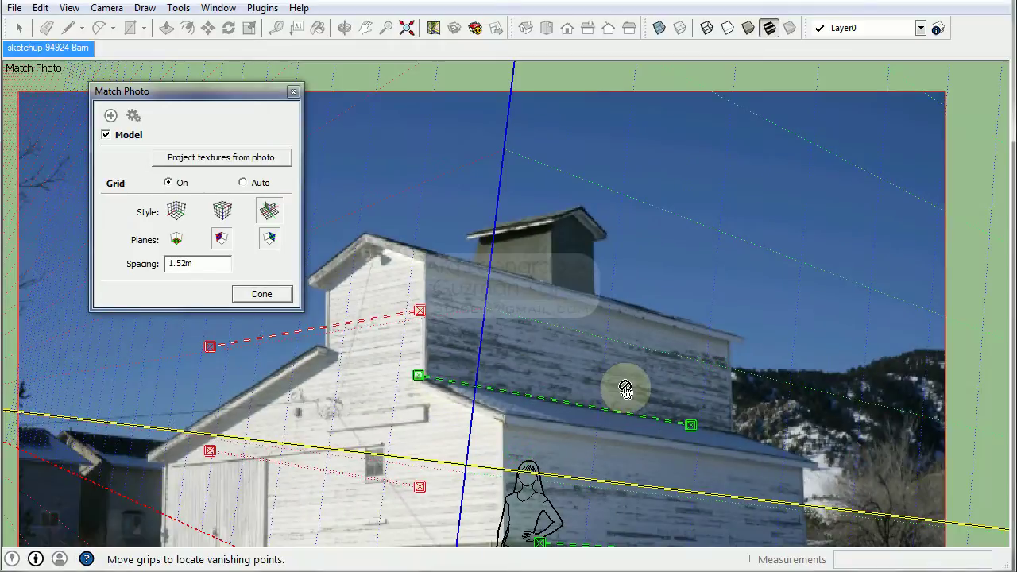
middle_drag(625, 389, 686, 214)
scroll(739, 215, up, 2)
scroll(787, 207, up, 2)
scroll(788, 205, up, 2)
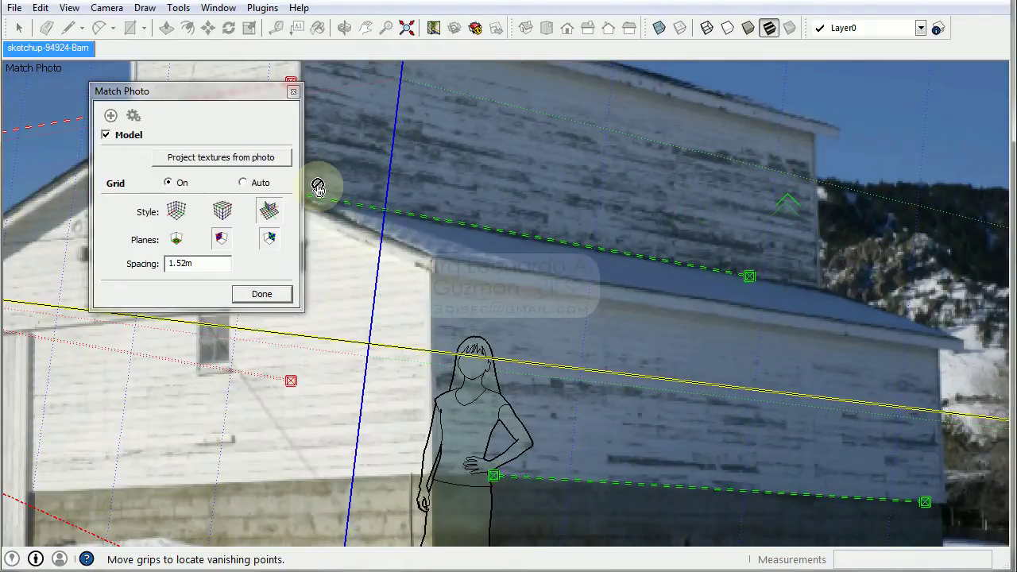
scroll(766, 377, down, 1)
scroll(750, 294, down, 2)
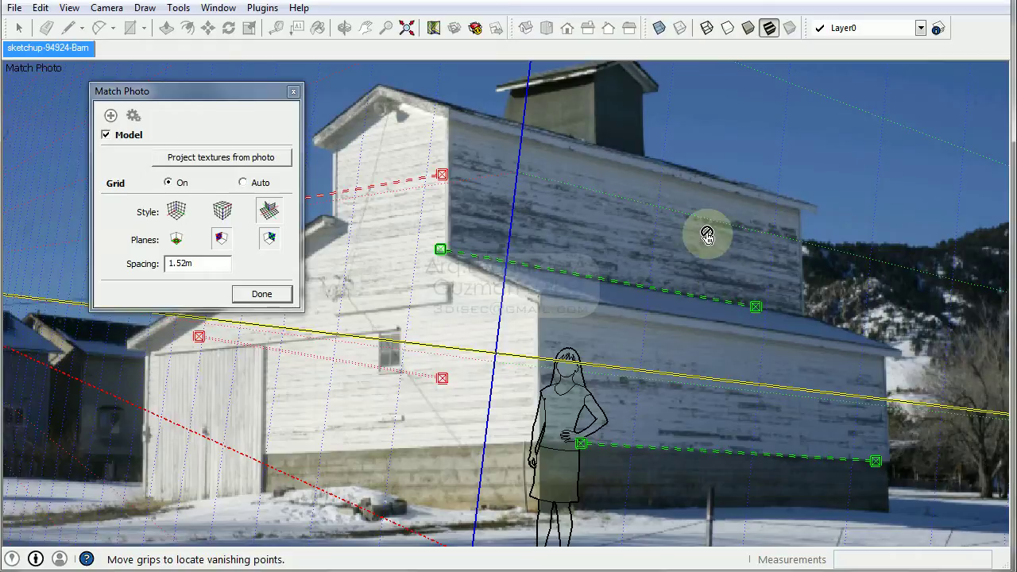
scroll(708, 234, up, 1)
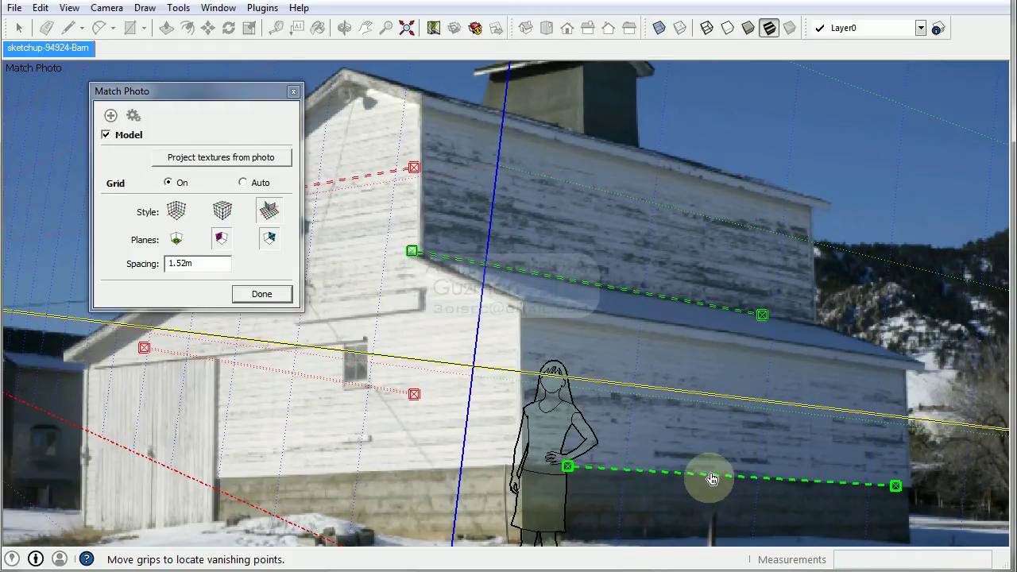
Step: Refine the green lines along the upper wall's eave and the lower wall
mouse_move(712, 478)
mouse_down()
mouse_move(647, 212)
mouse_move(617, 148)
mouse_move(602, 141)
mouse_move(591, 153)
mouse_up()
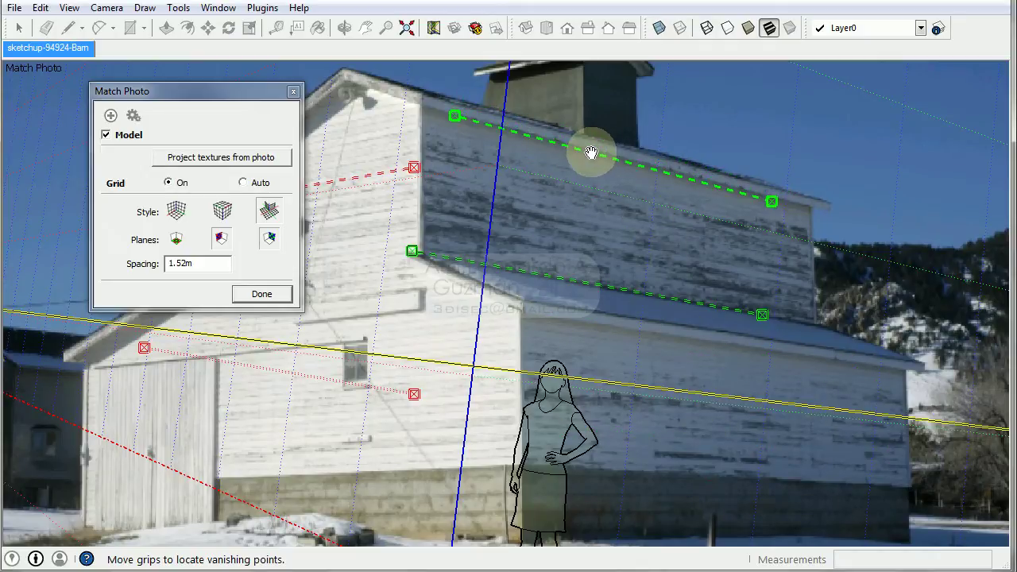
scroll(787, 182, up, 3)
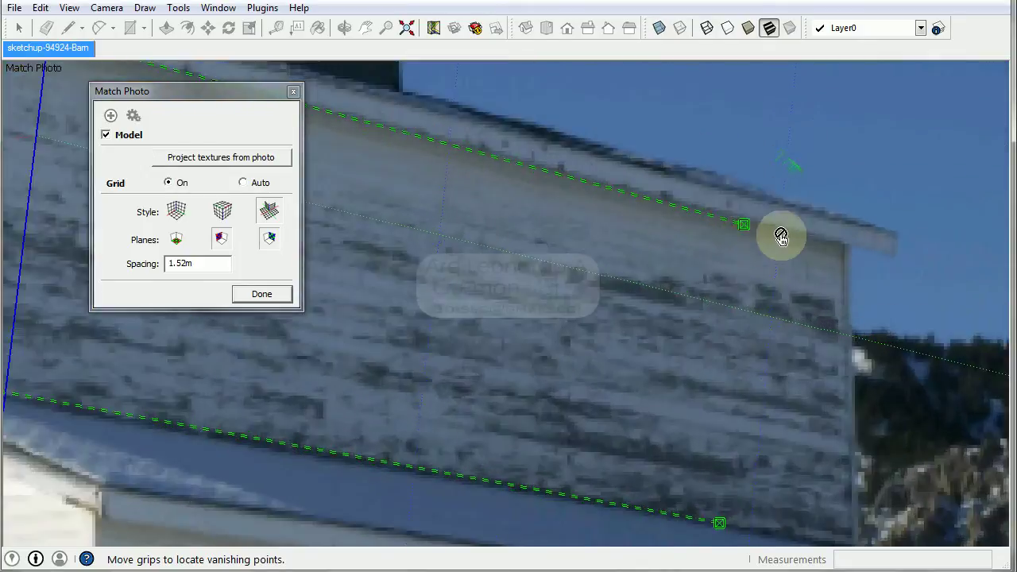
drag(752, 232, 766, 226)
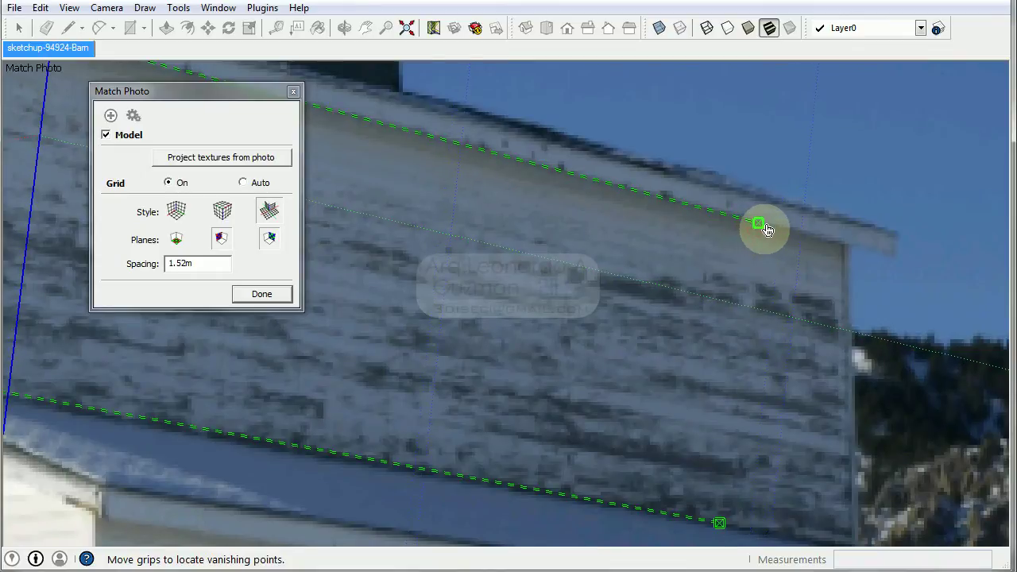
scroll(763, 225, down, 3)
mouse_move(673, 221)
mouse_down()
mouse_move(713, 466)
mouse_move(730, 463)
mouse_up()
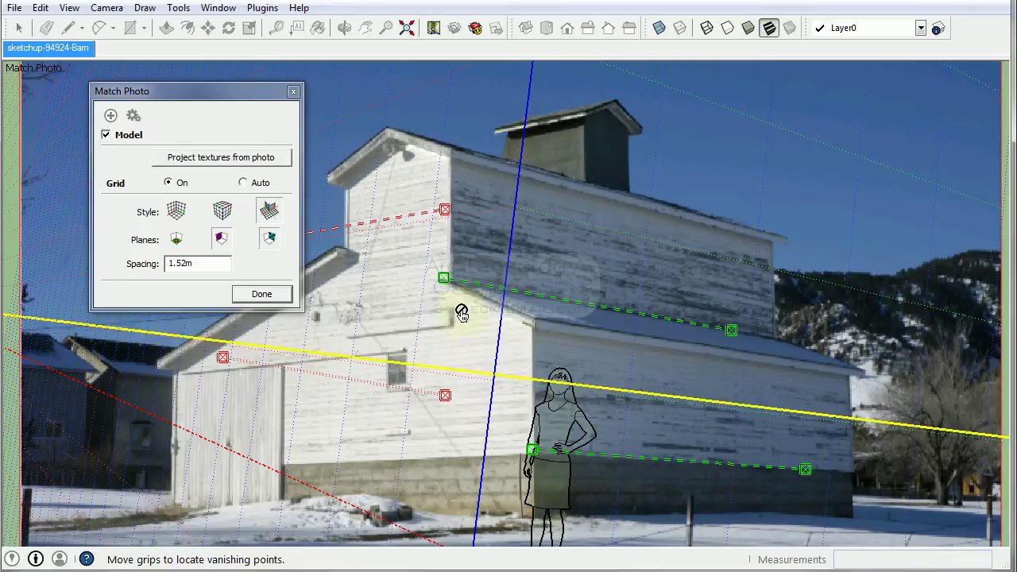
Step: Pin the lower red perspective line's ends to the front gable wall's base
middle_drag(448, 284, 582, 280)
scroll(608, 365, down, 2)
scroll(590, 313, down, 2)
scroll(591, 314, down, 2)
scroll(454, 403, down, 2)
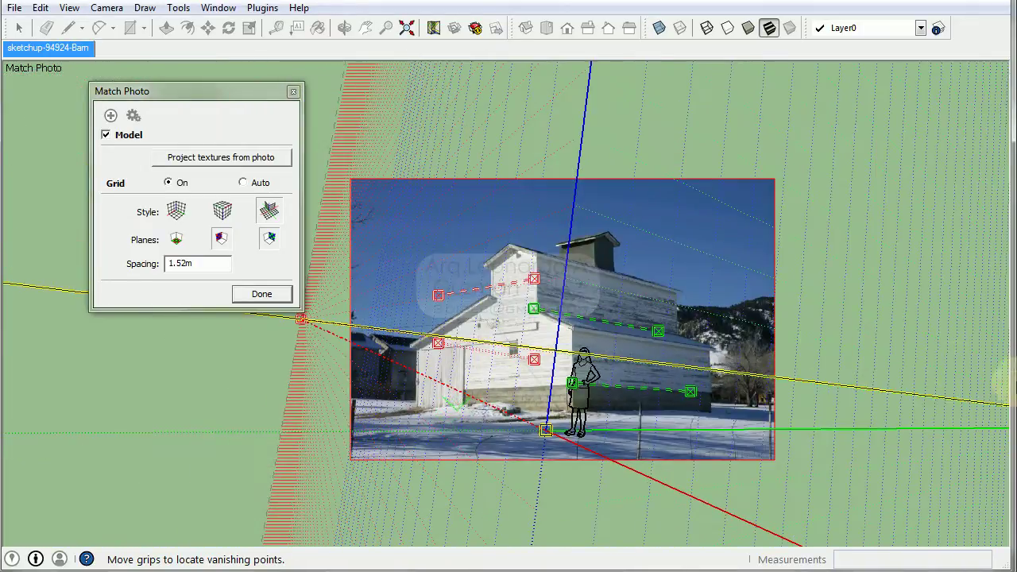
scroll(654, 363, up, 3)
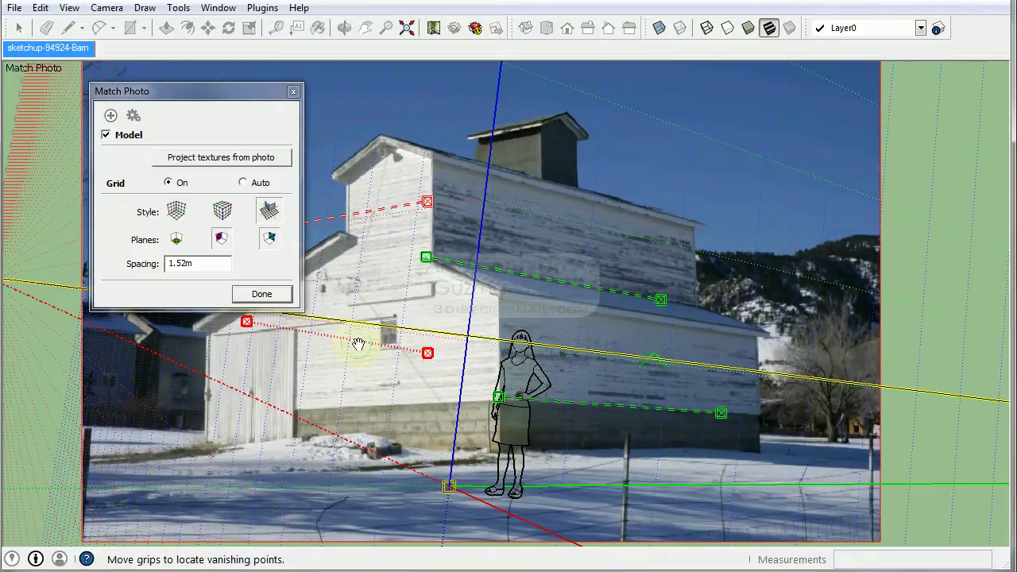
middle_drag(359, 344, 642, 363)
scroll(682, 375, up, 1)
scroll(609, 341, down, 1)
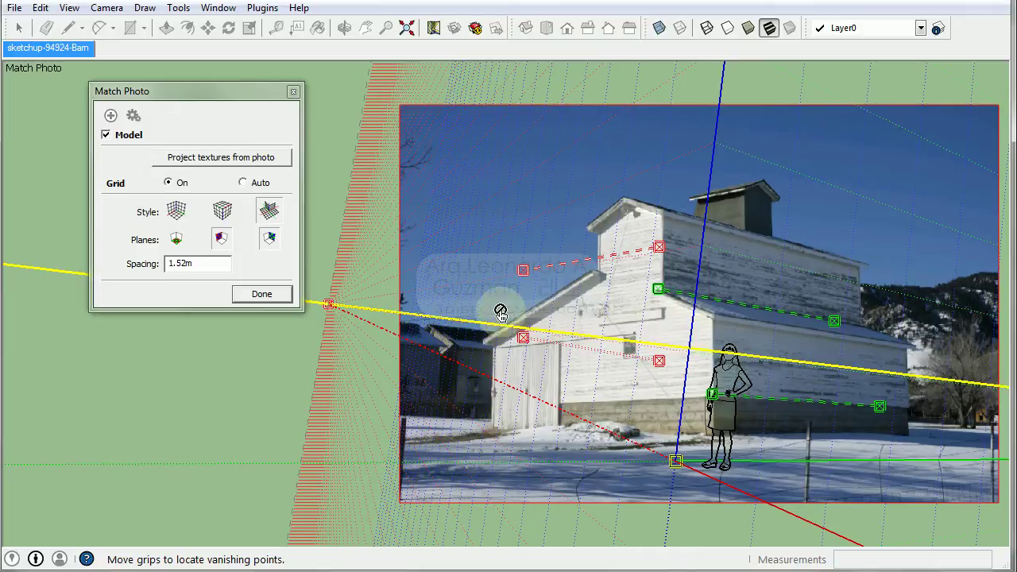
scroll(525, 330, up, 1)
scroll(699, 437, up, 1)
scroll(556, 334, up, 2)
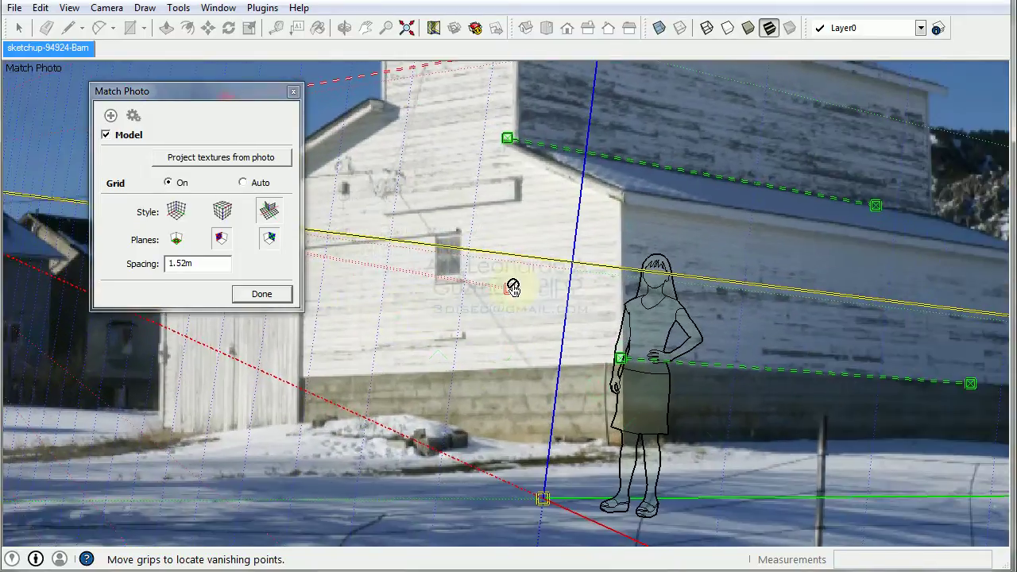
scroll(513, 288, up, 1)
drag(512, 288, 641, 397)
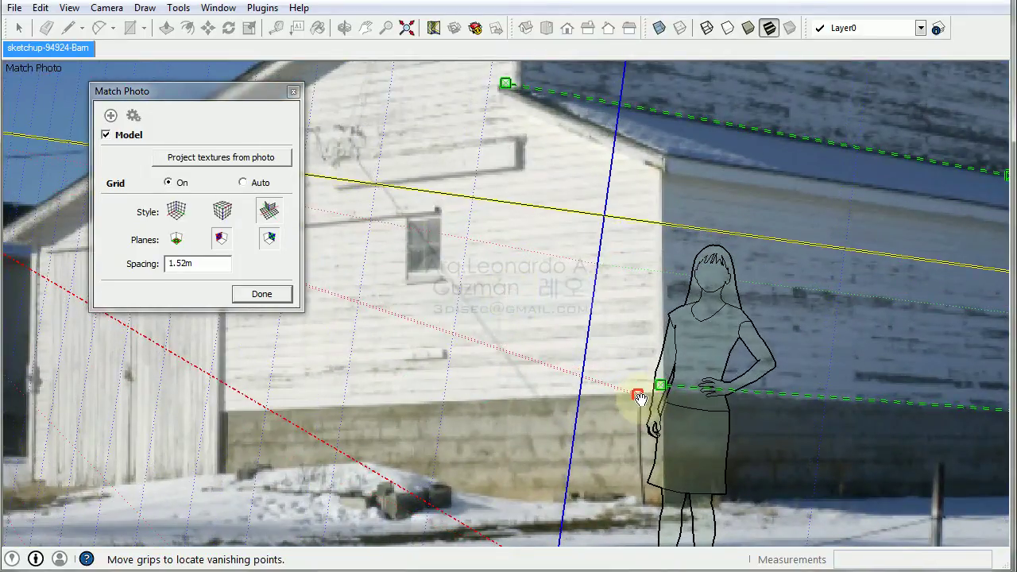
scroll(874, 398, down, 2)
drag(408, 295, 445, 411)
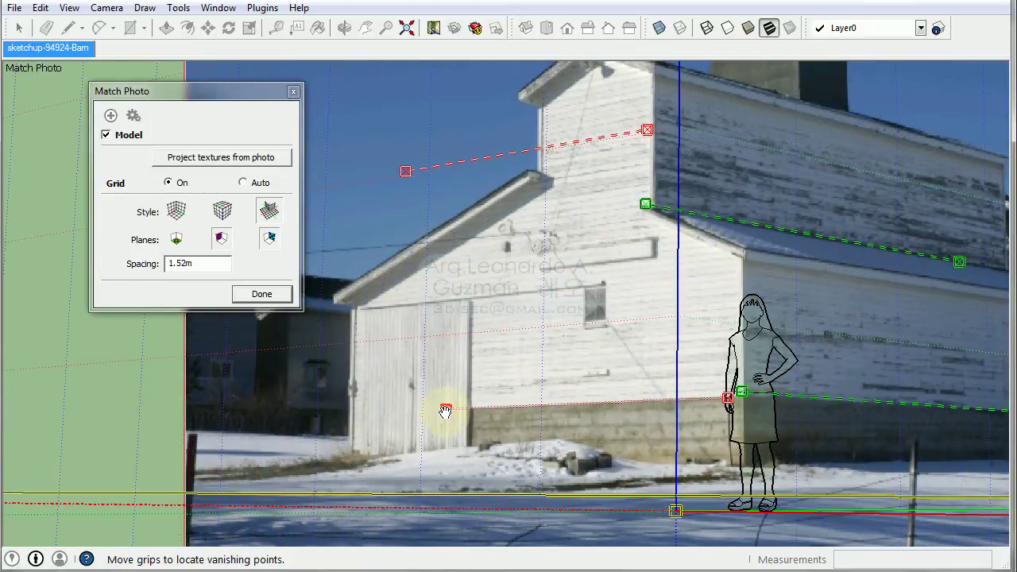
scroll(477, 386, down, 2)
scroll(504, 345, down, 2)
scroll(327, 295, up, 1)
scroll(530, 313, up, 1)
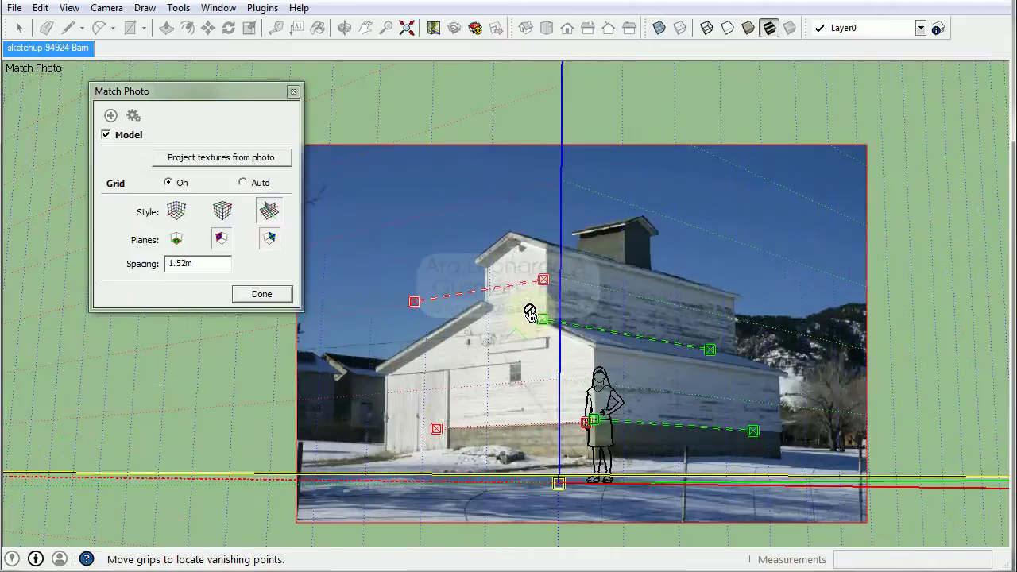
scroll(530, 313, up, 2)
scroll(575, 286, down, 1)
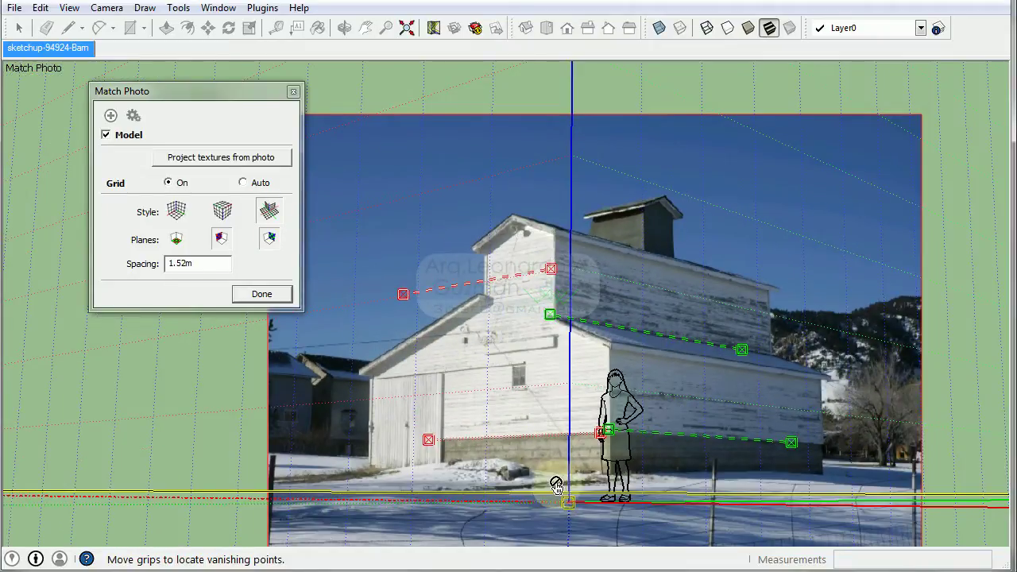
scroll(561, 500, up, 1)
scroll(588, 469, up, 1)
scroll(601, 437, down, 1)
scroll(601, 426, down, 1)
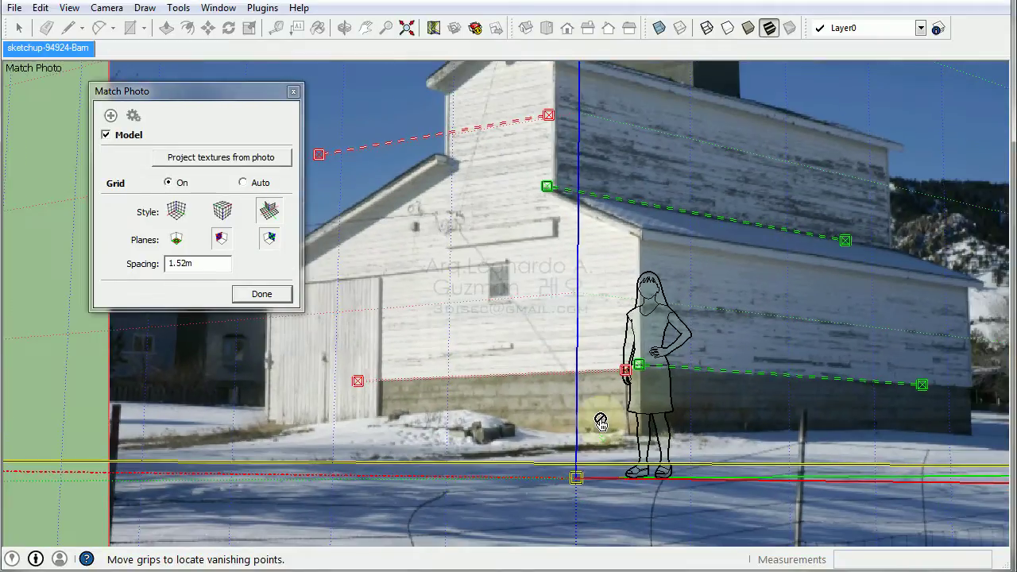
Step: Align the upper red perspective line with the front wall trim
drag(457, 130, 490, 267)
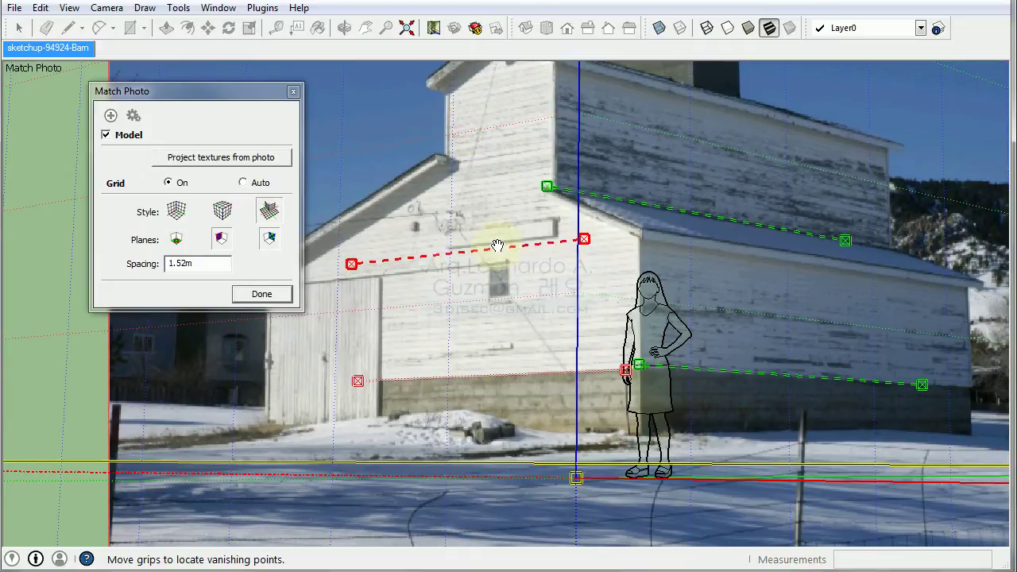
scroll(509, 230, up, 1)
scroll(517, 254, up, 3)
drag(525, 310, 529, 310)
drag(582, 330, 581, 328)
drag(582, 380, 581, 377)
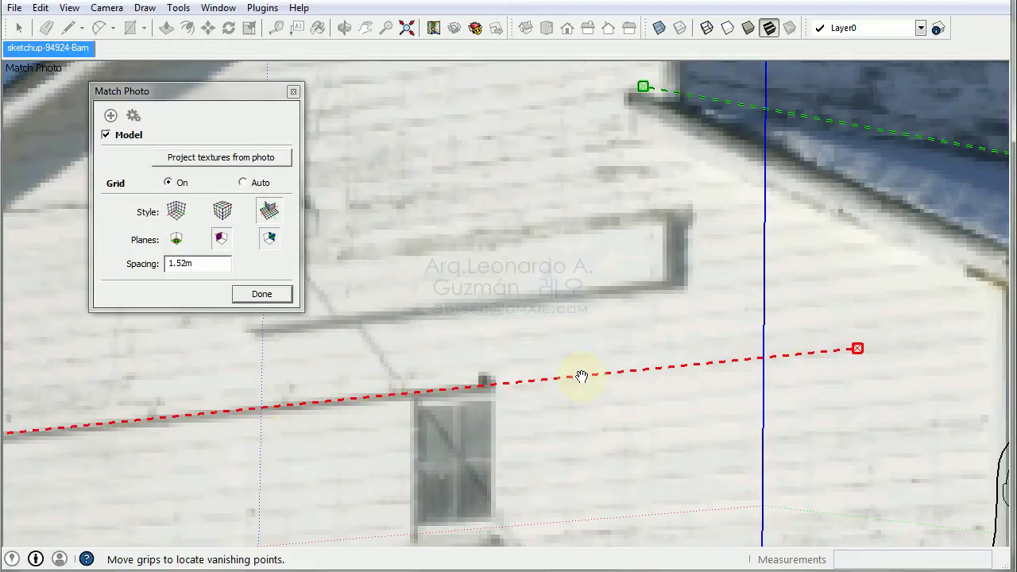
scroll(670, 336, down, 5)
scroll(493, 320, down, 3)
scroll(472, 386, down, 3)
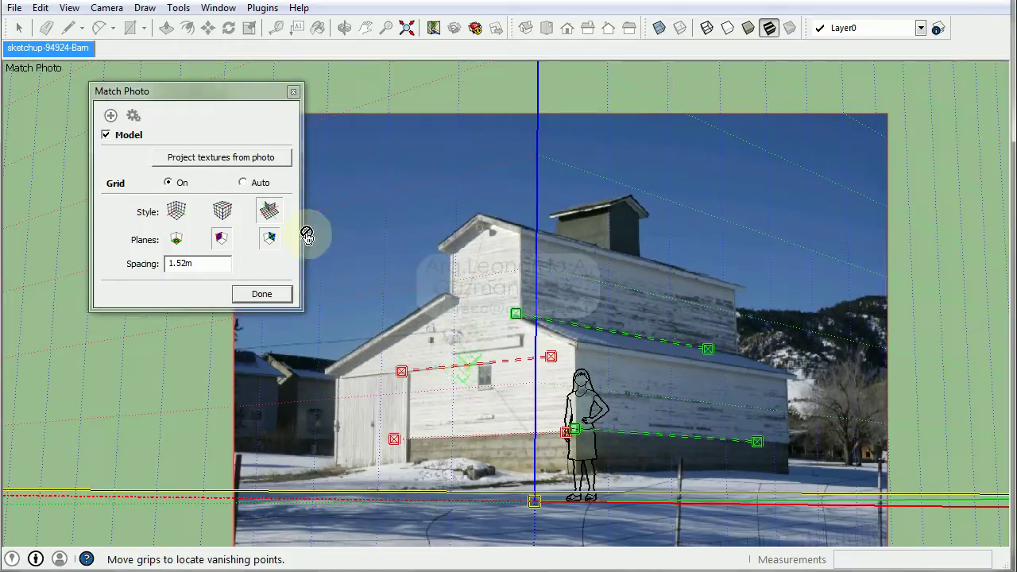
scroll(530, 333, up, 3)
scroll(482, 150, down, 1)
scroll(545, 159, down, 2)
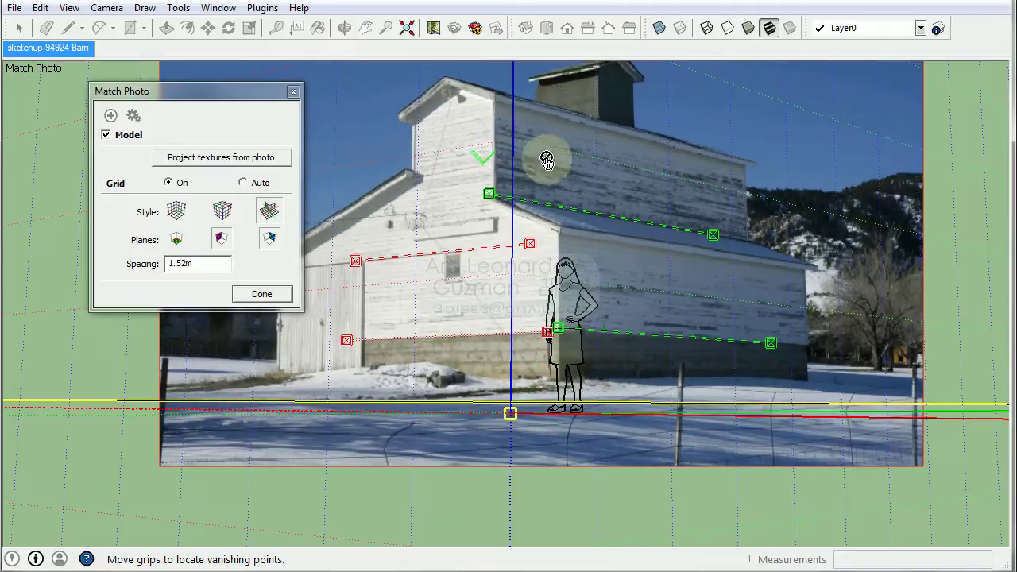
scroll(548, 252, down, 2)
scroll(548, 252, up, 2)
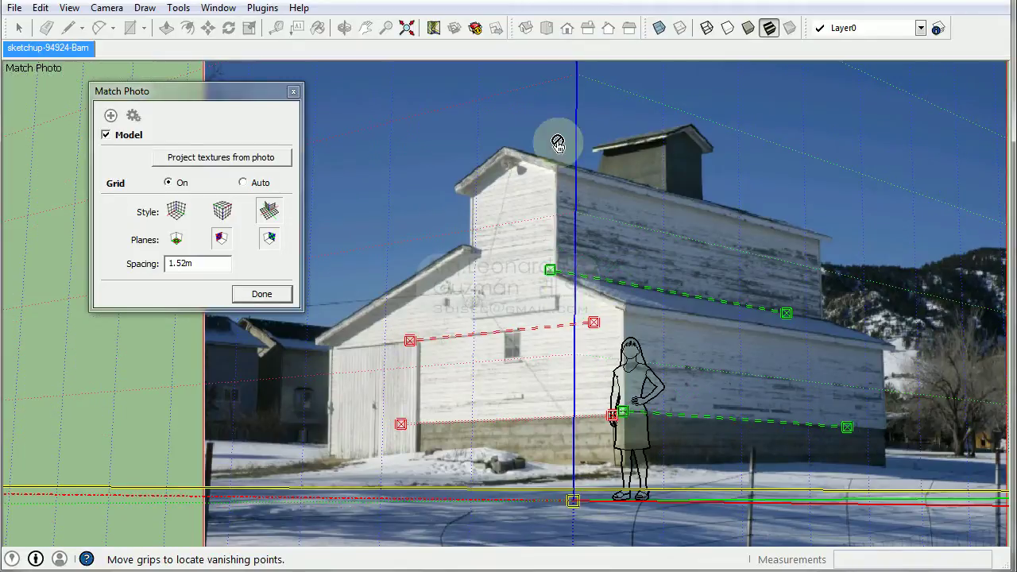
Step: Place the yellow origin on the snowy ground in front of the gable wall
drag(573, 501, 326, 531)
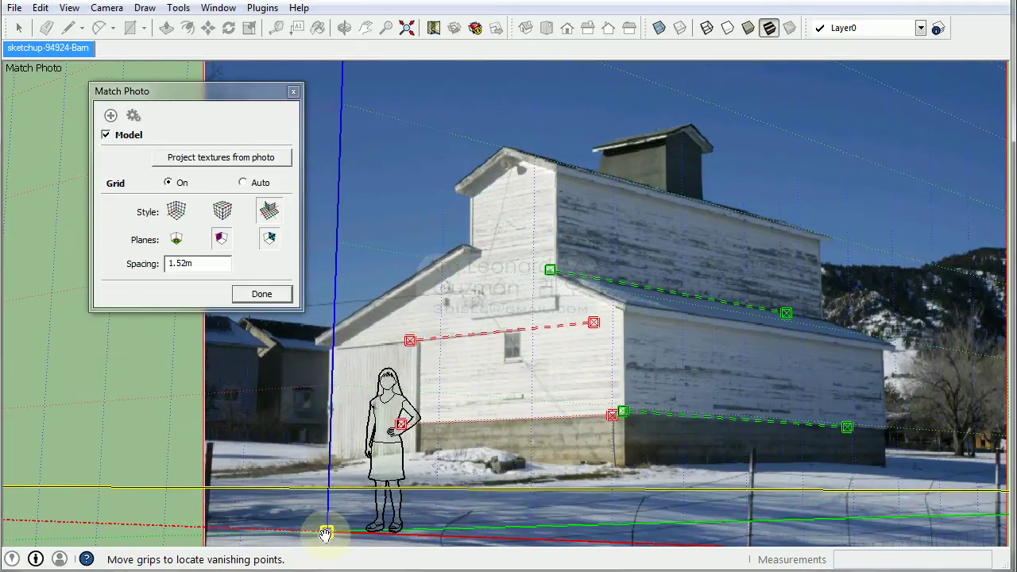
drag(325, 531, 625, 527)
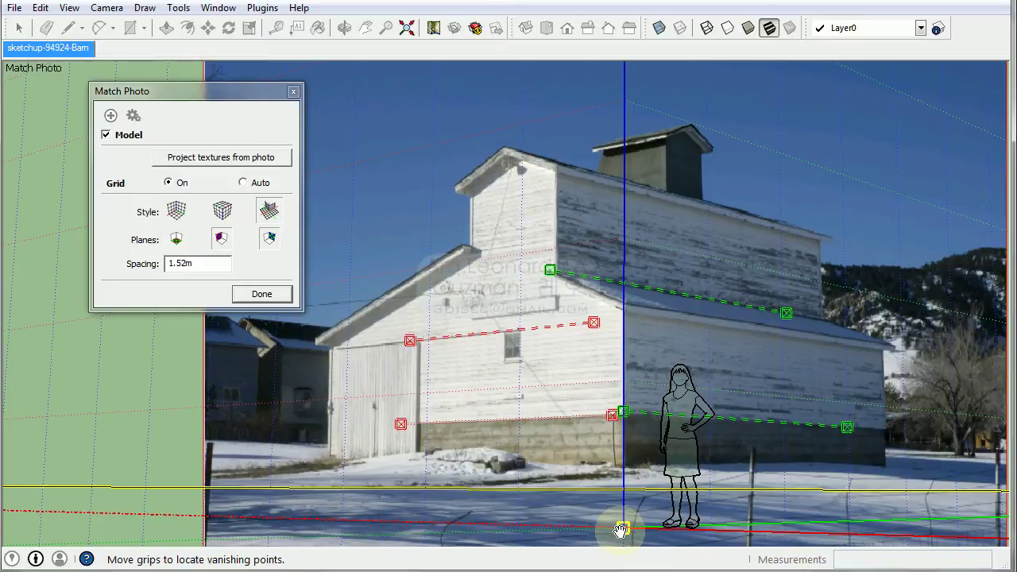
mouse_move(625, 527)
mouse_down()
mouse_move(884, 522)
mouse_move(704, 500)
mouse_move(806, 504)
mouse_move(541, 488)
mouse_move(459, 511)
mouse_move(469, 505)
mouse_up()
scroll(560, 342, up, 2)
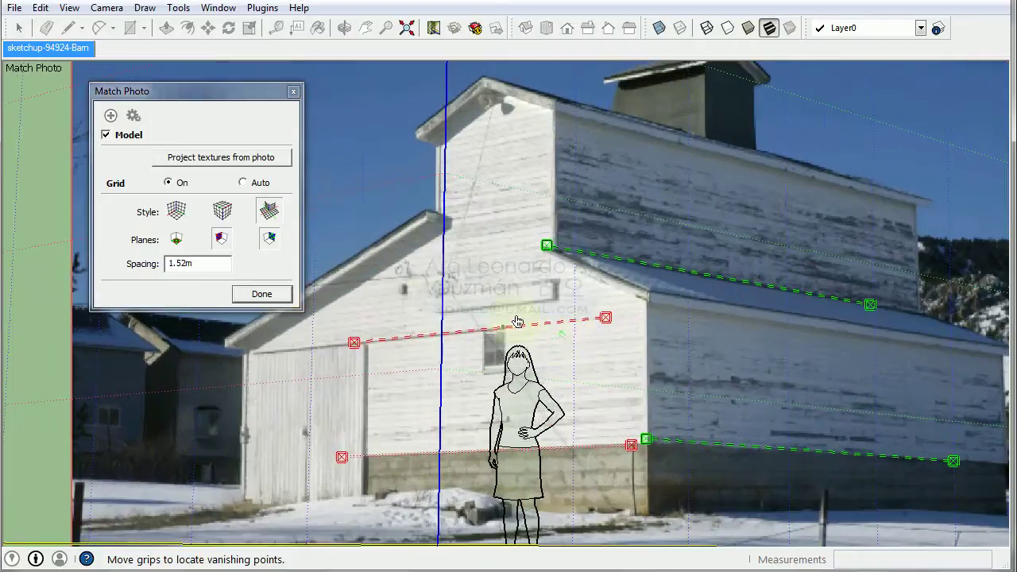
scroll(350, 198, down, 1)
scroll(159, 120, down, 1)
drag(162, 90, 103, 78)
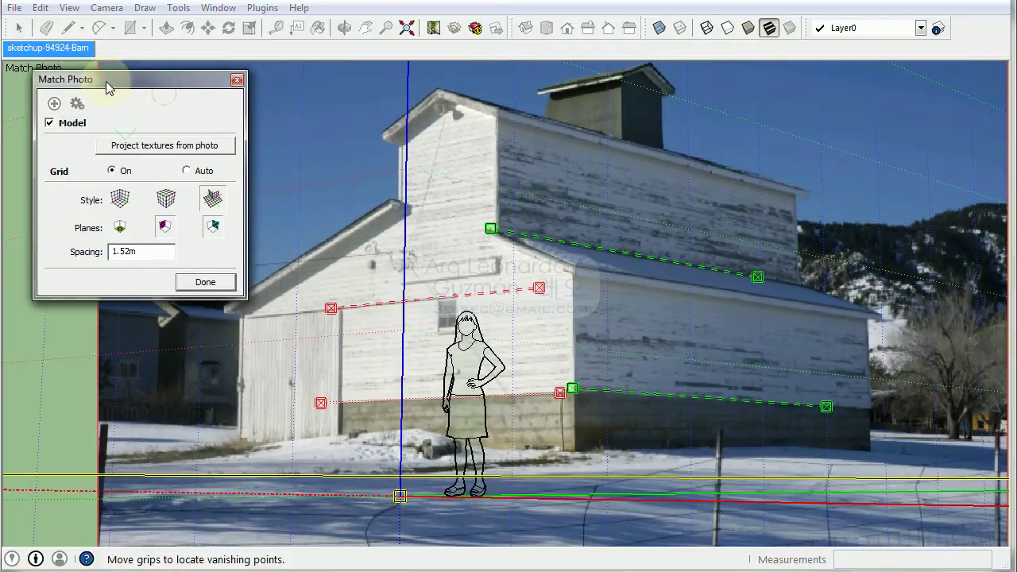
click(199, 283)
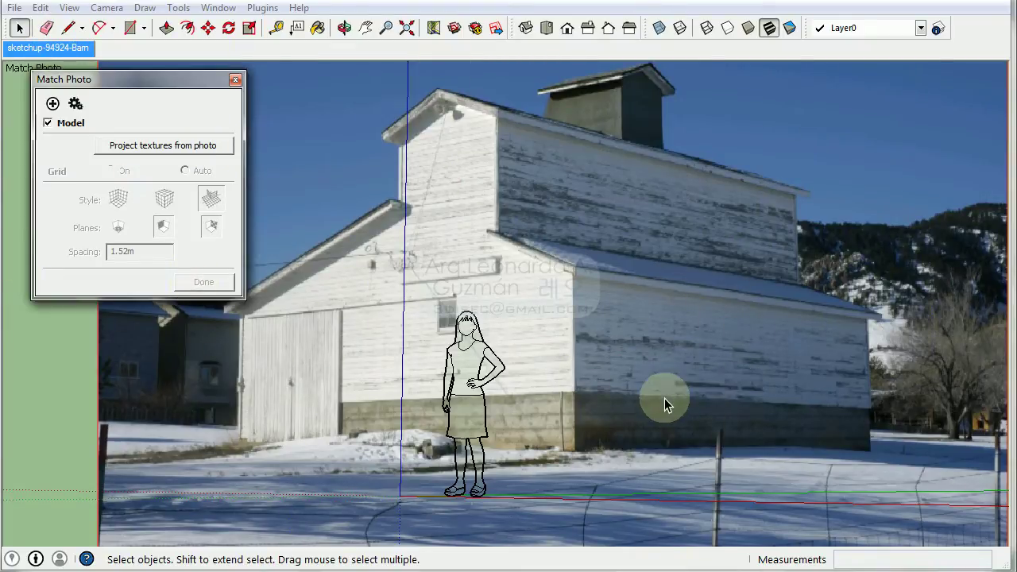
click(452, 375)
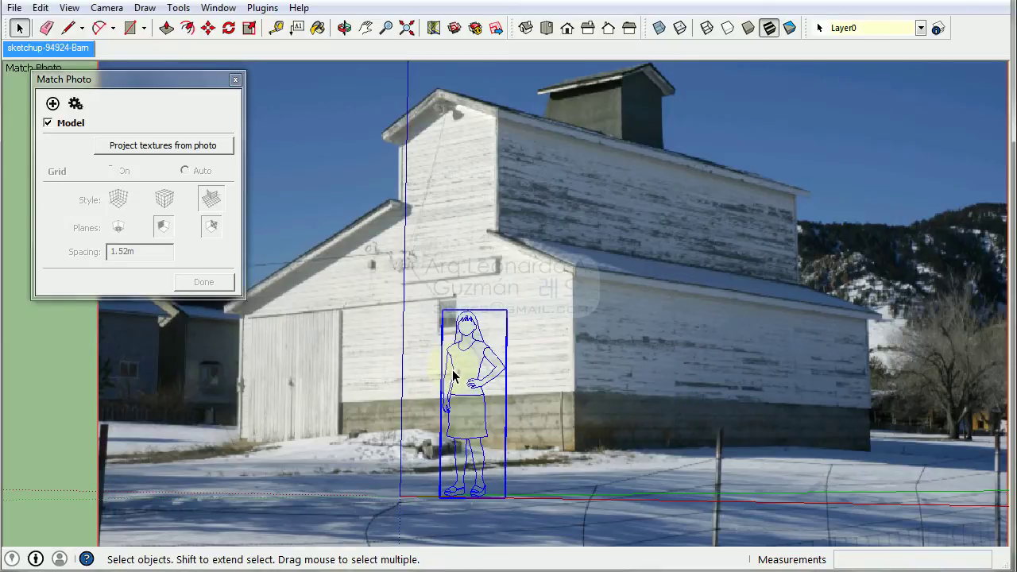
key(Delete)
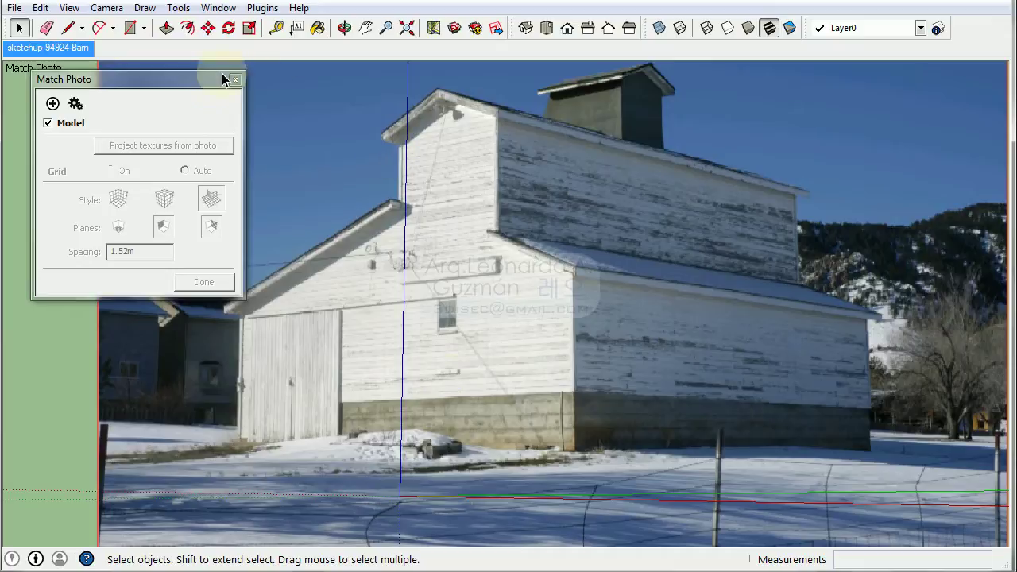
click(235, 81)
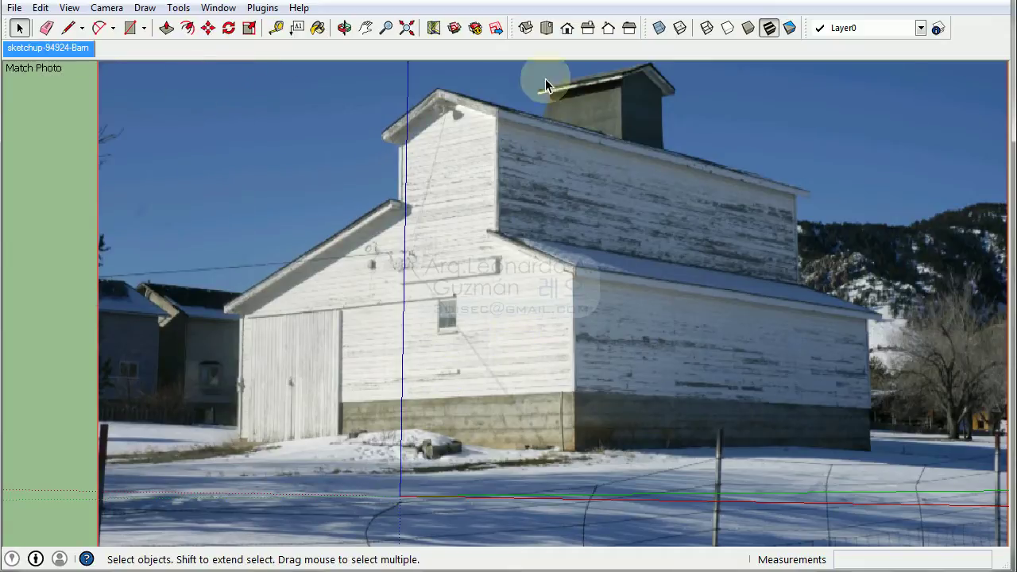
scroll(477, 174, up, 2)
scroll(449, 135, up, 1)
scroll(570, 356, down, 2)
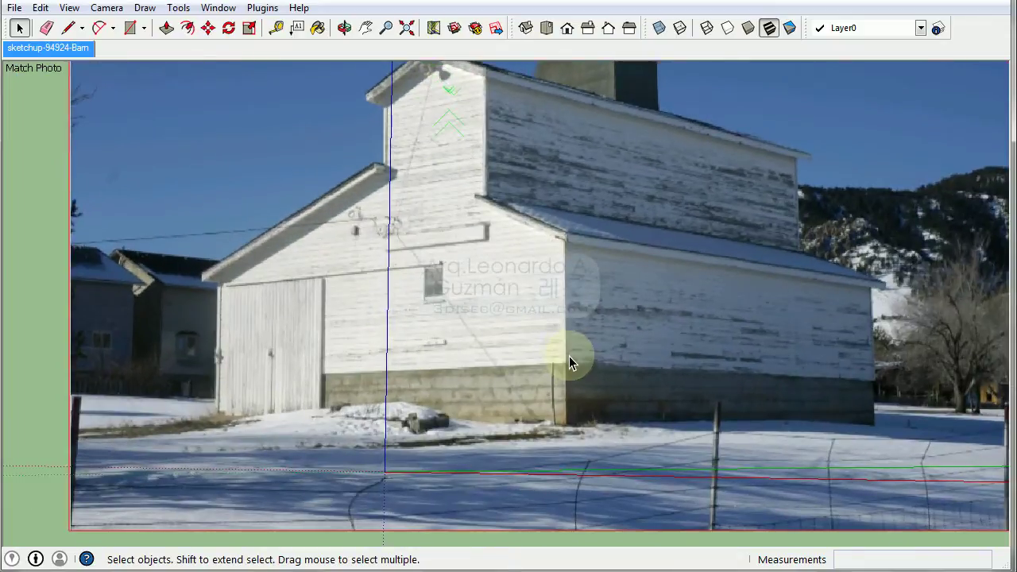
scroll(331, 401, up, 2)
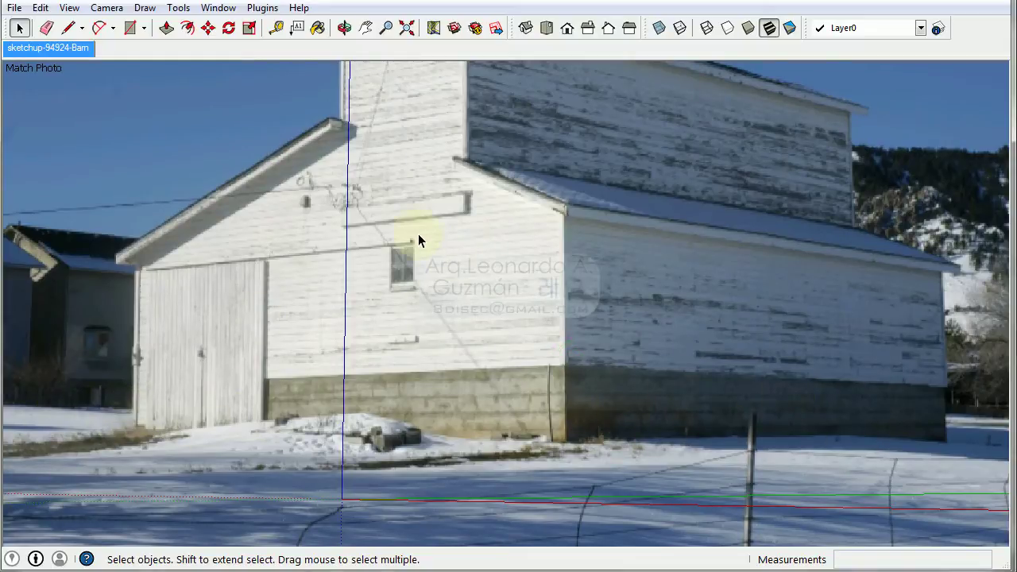
scroll(427, 440, down, 1)
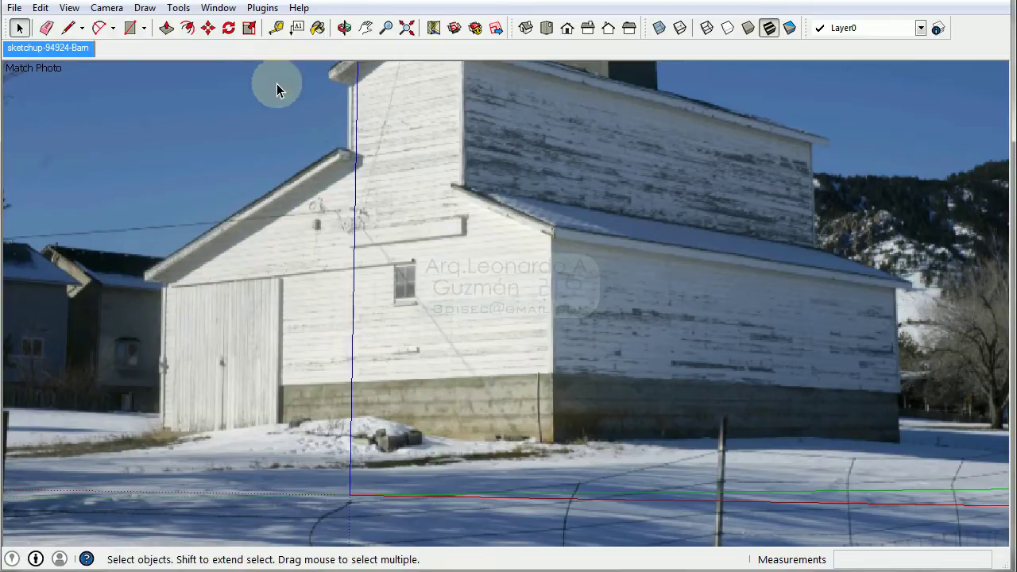
Step: Draw the bottom edge along the foundation from the wall's right corner to its left
click(68, 28)
scroll(469, 441, up, 2)
scroll(636, 406, up, 2)
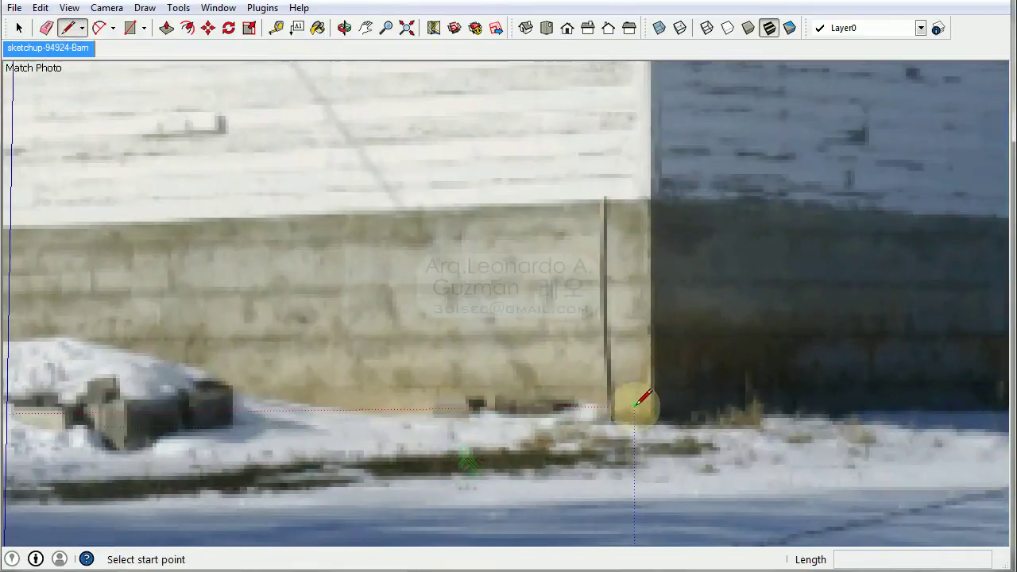
click(653, 423)
scroll(740, 363, down, 2)
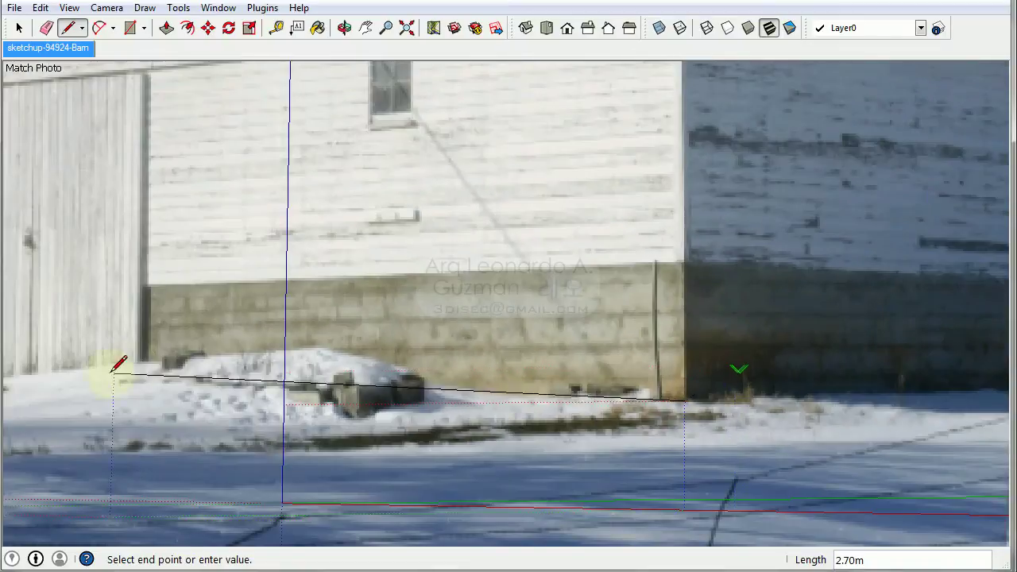
scroll(625, 398, down, 1)
scroll(199, 373, up, 1)
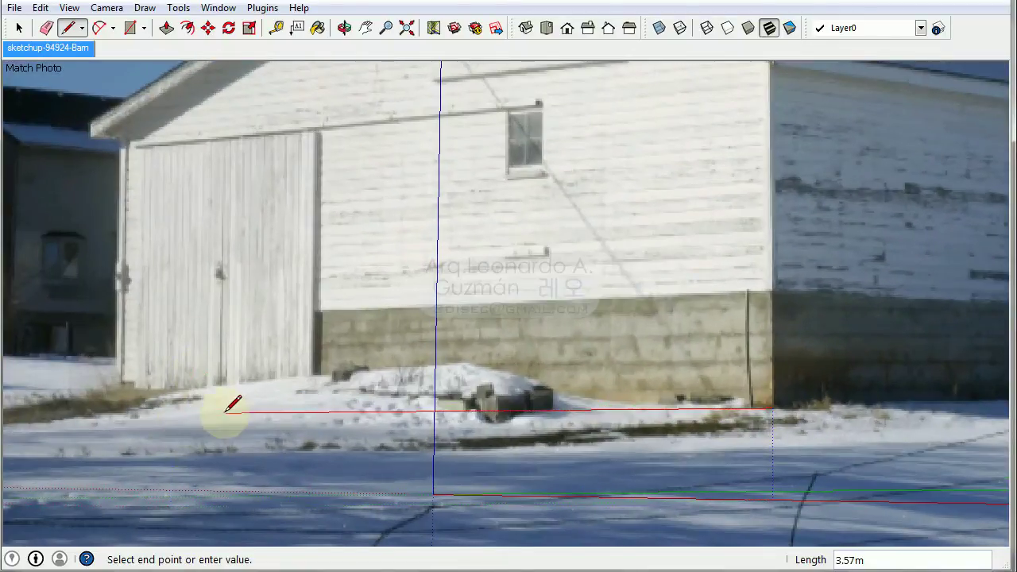
scroll(236, 395, down, 2)
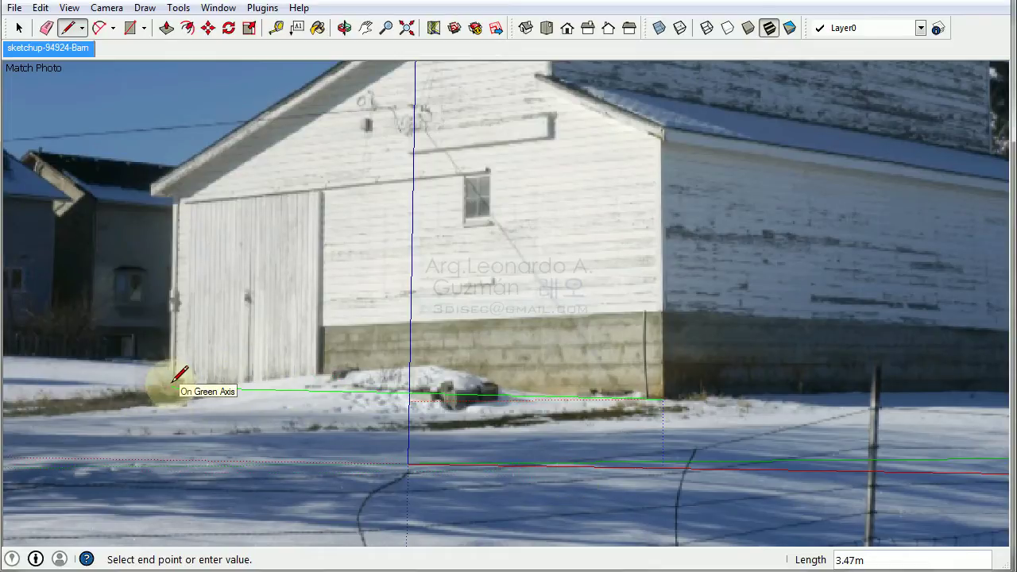
scroll(179, 376, up, 2)
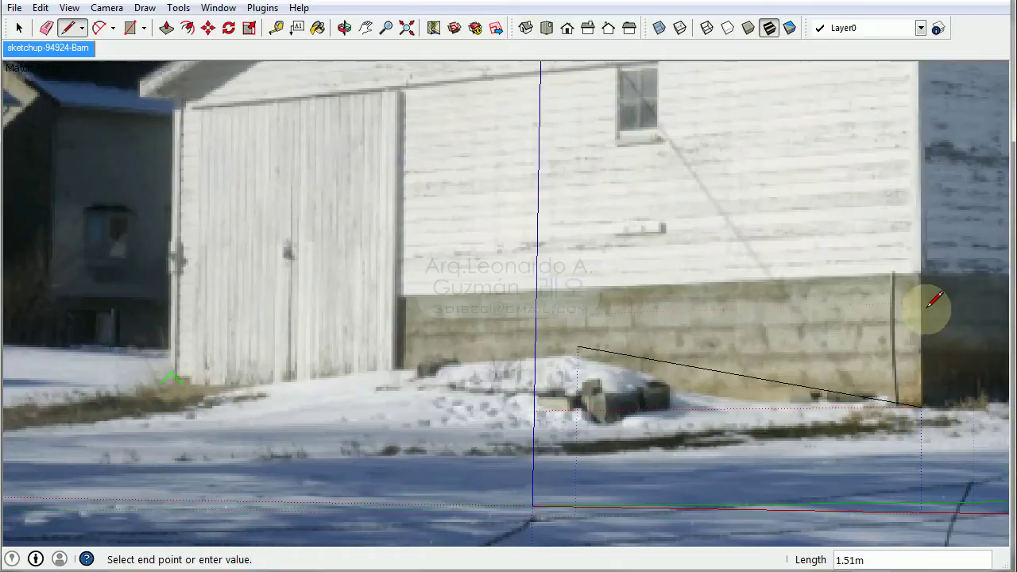
click(171, 414)
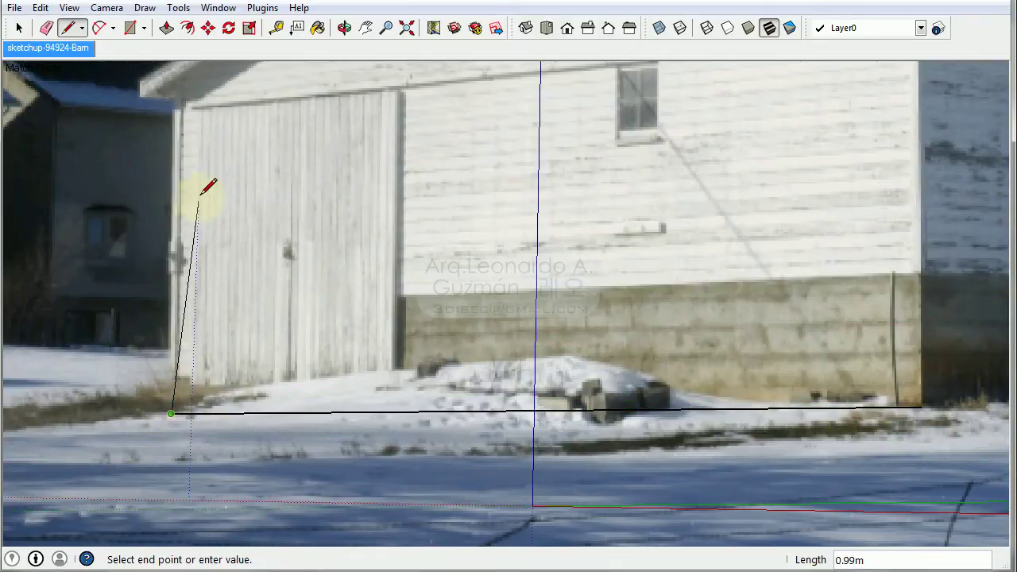
Step: Draw the left, top and right edges up to the eave line to close the face
click(182, 90)
scroll(182, 90, down, 2)
scroll(676, 175, down, 2)
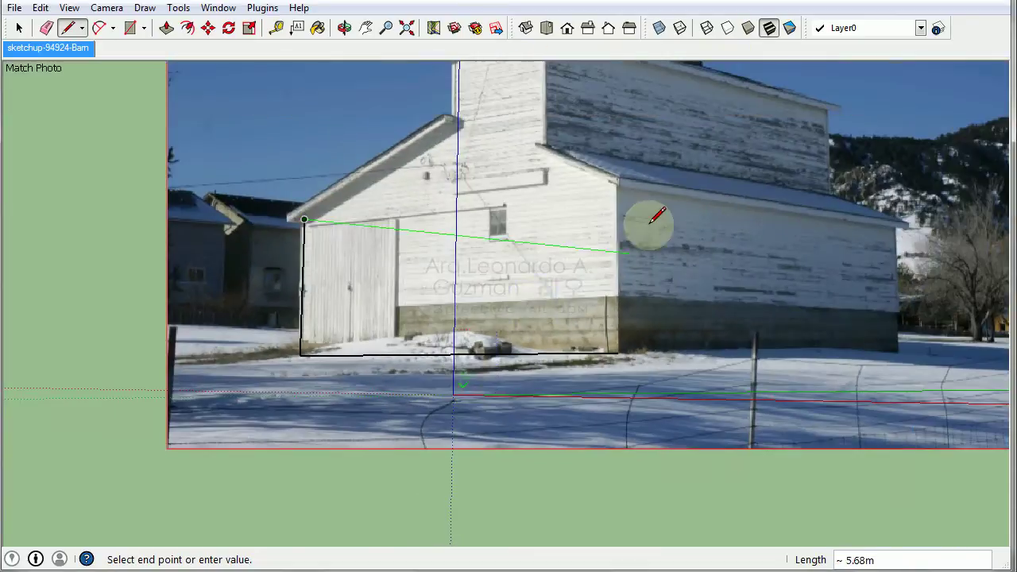
scroll(620, 191, up, 4)
click(598, 157)
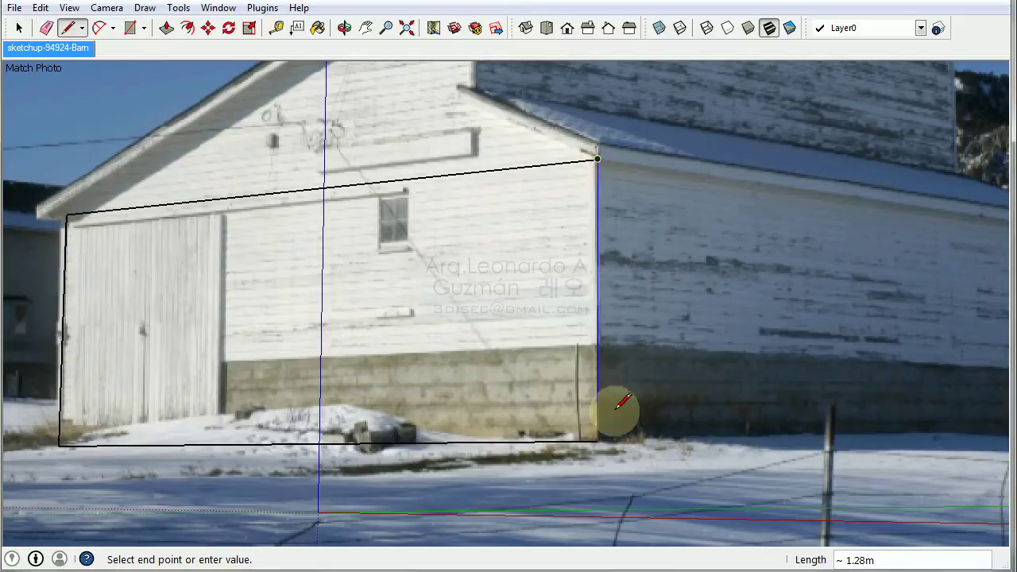
click(596, 439)
scroll(768, 279, down, 2)
scroll(311, 293, up, 2)
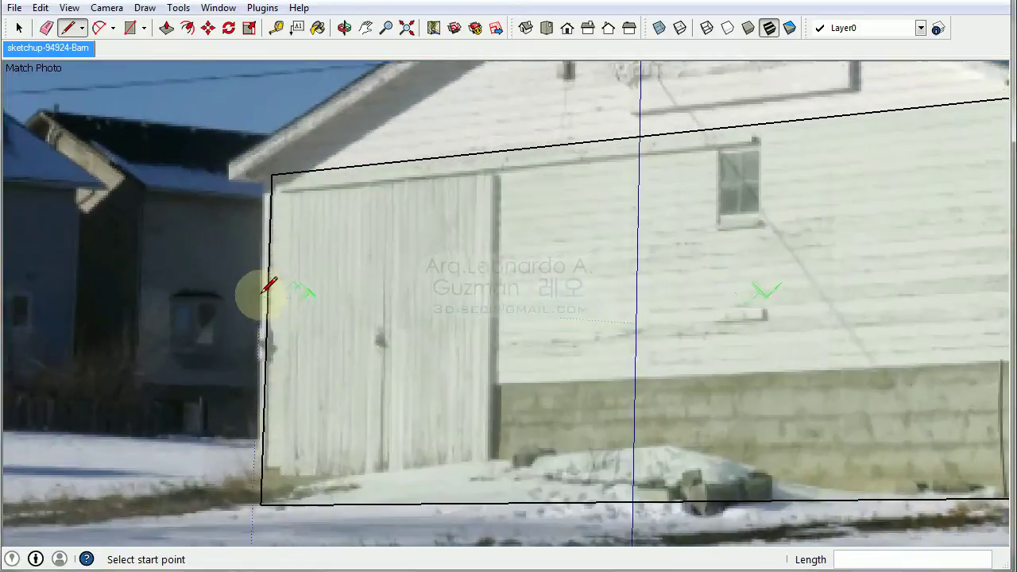
scroll(262, 291, up, 1)
Step: Move the wall face's left edge outward to line up with the barn's photo corner
key(space)
click(272, 257)
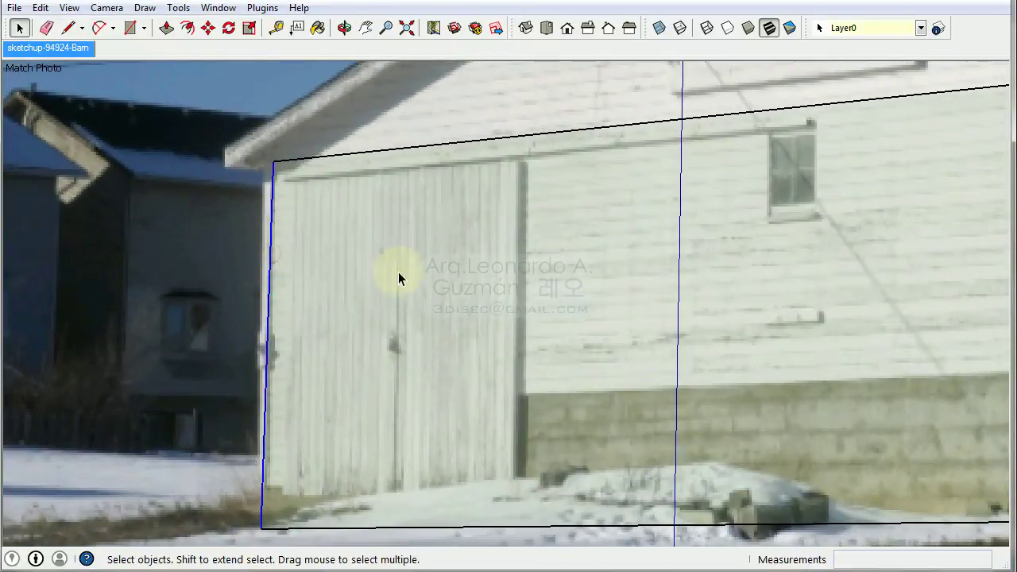
key(m)
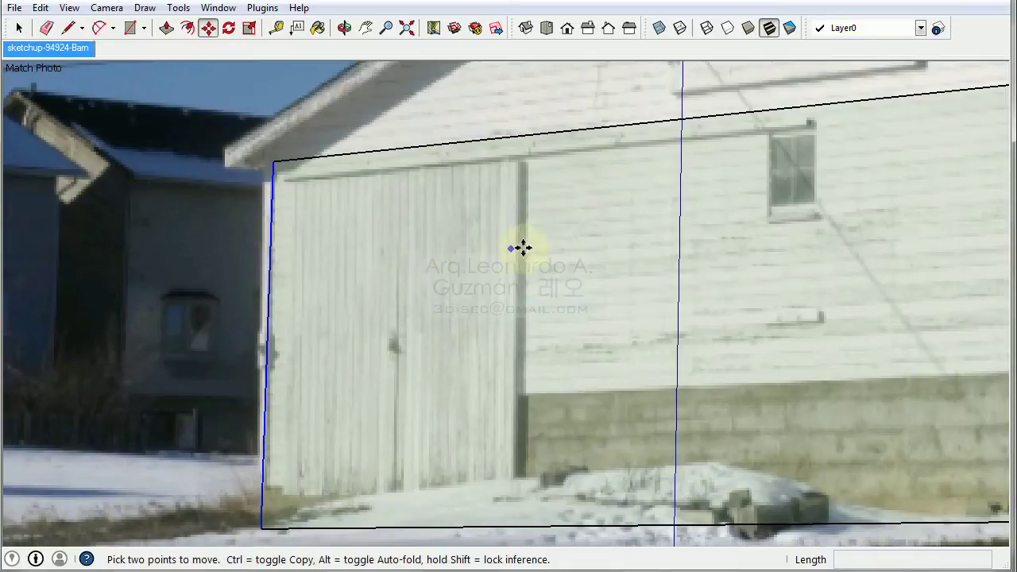
click(551, 242)
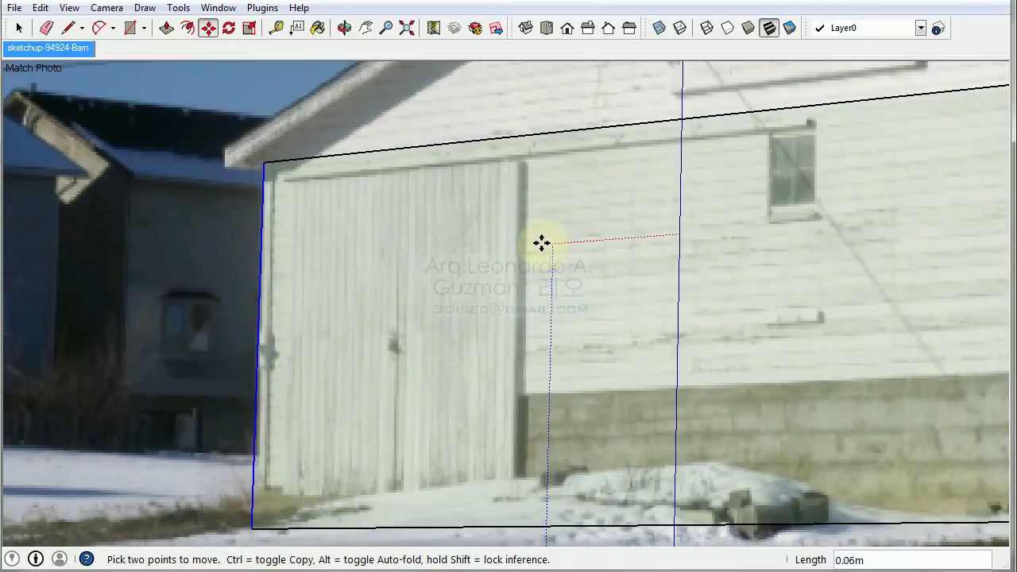
scroll(125, 314, down, 3)
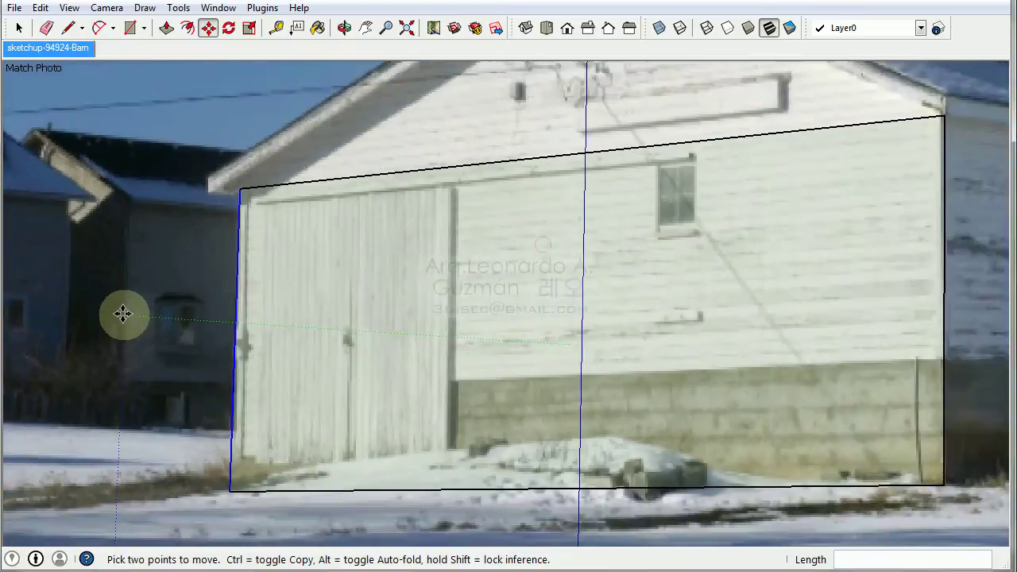
Step: Orbit to inspect the new wall face, then return to the Barn photo scene
key(space)
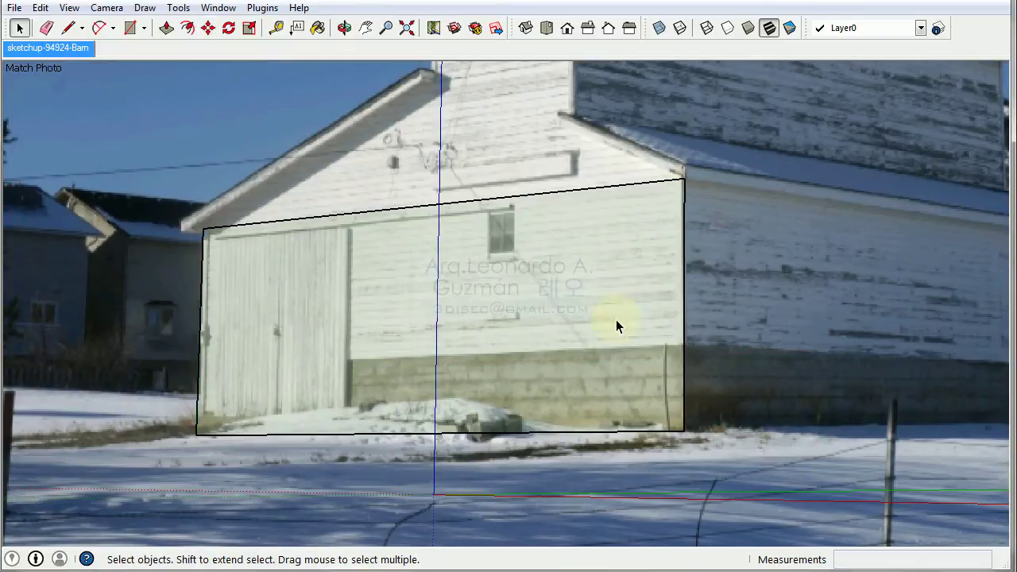
scroll(612, 238, down, 3)
scroll(334, 172, up, 3)
scroll(373, 238, down, 2)
scroll(477, 270, up, 1)
middle_drag(527, 243, 453, 291)
mouse_move(453, 291)
mouse_down()
mouse_move(163, 302)
mouse_move(613, 310)
mouse_move(793, 411)
mouse_move(678, 237)
mouse_move(239, 279)
mouse_move(345, 266)
mouse_up()
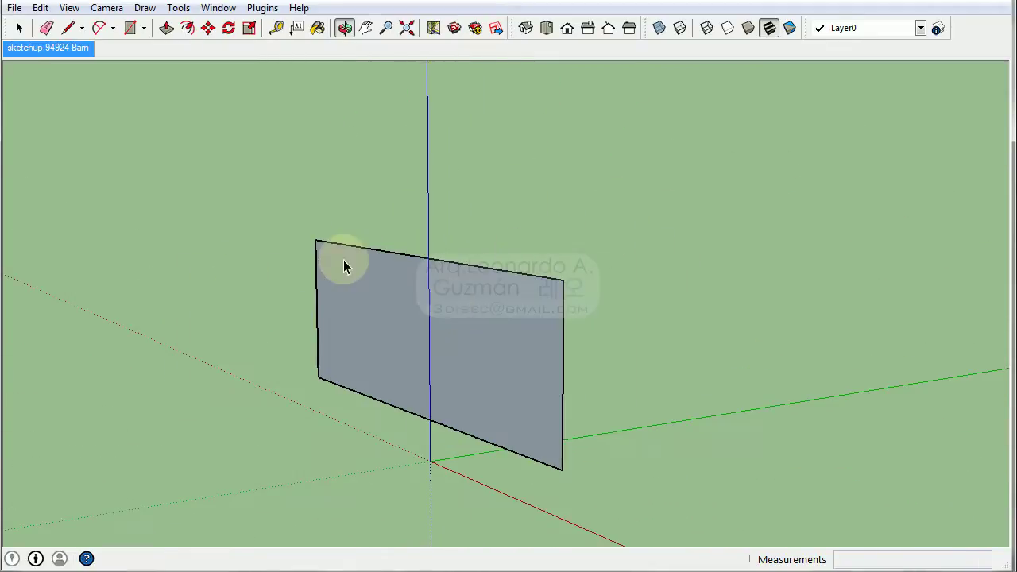
key(space)
click(62, 49)
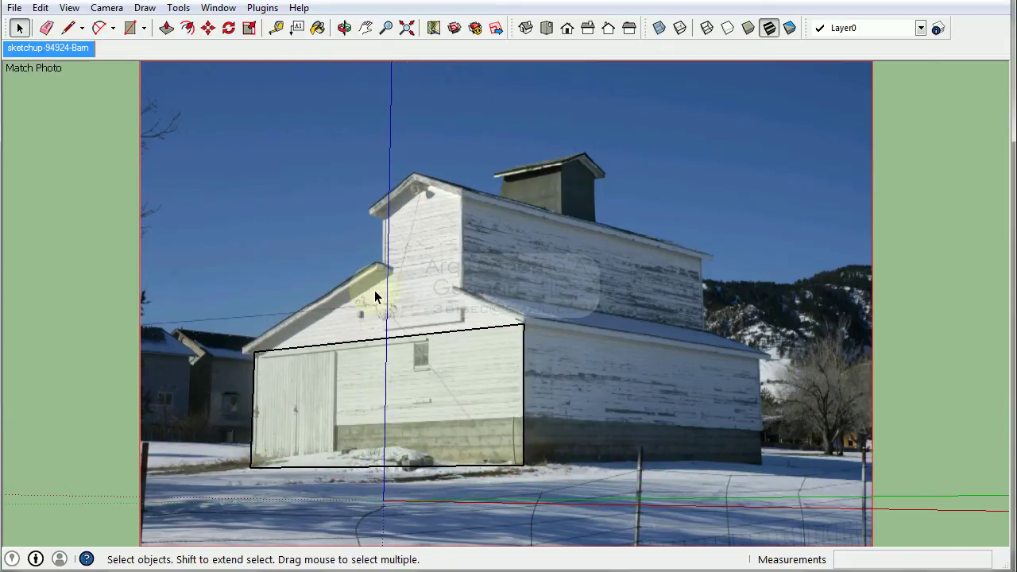
Step: Zoom in on the tower's gable peak and pick the Line tool
scroll(377, 297, up, 2)
scroll(383, 299, up, 1)
scroll(401, 290, down, 1)
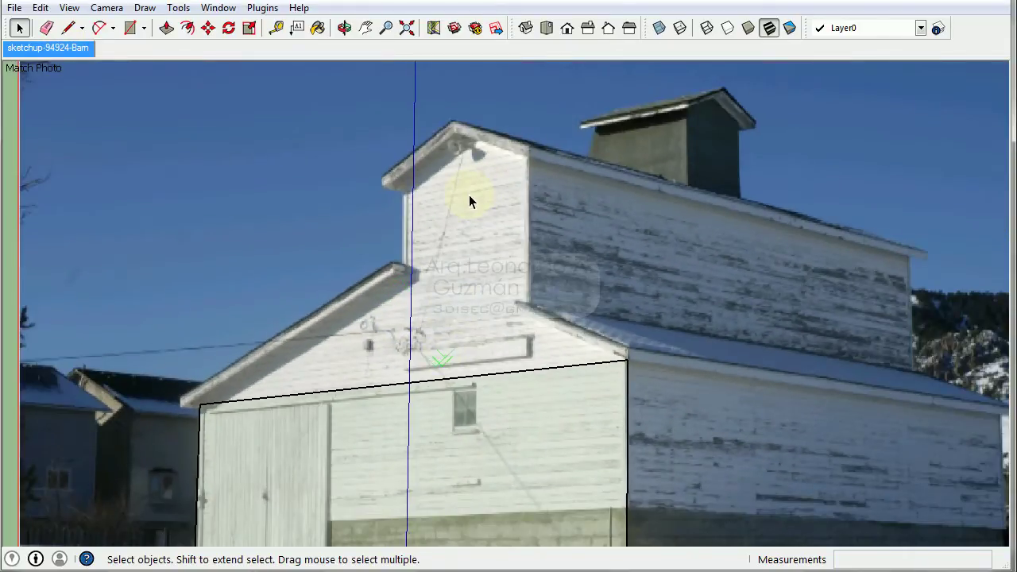
scroll(469, 195, up, 2)
scroll(468, 195, up, 1)
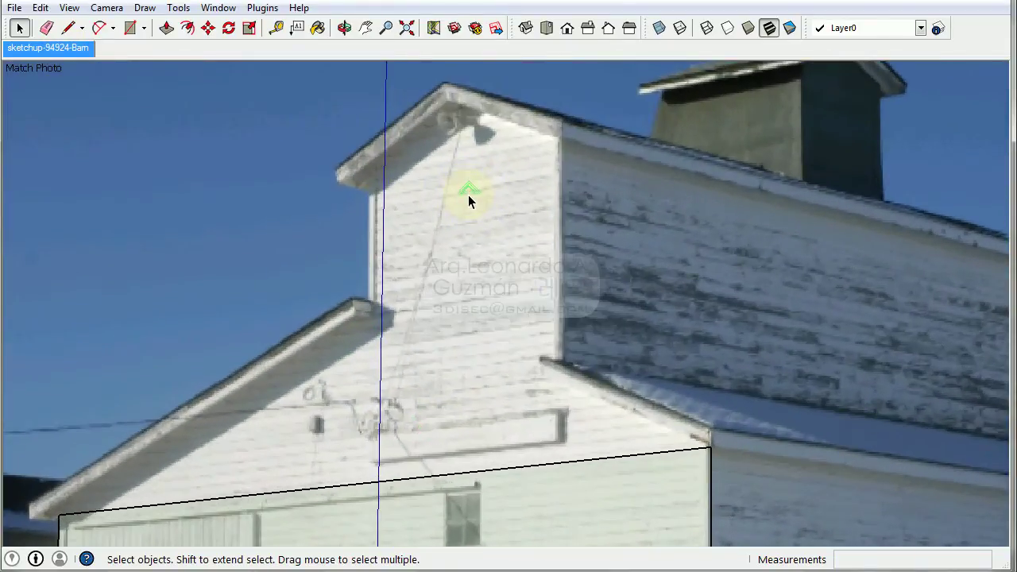
click(70, 28)
scroll(415, 286, down, 2)
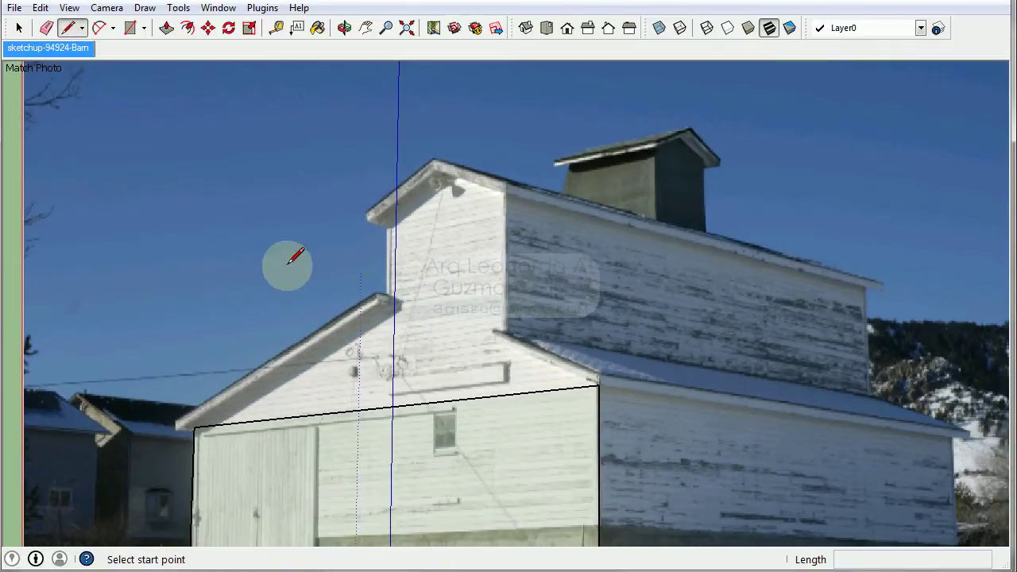
scroll(518, 348, up, 2)
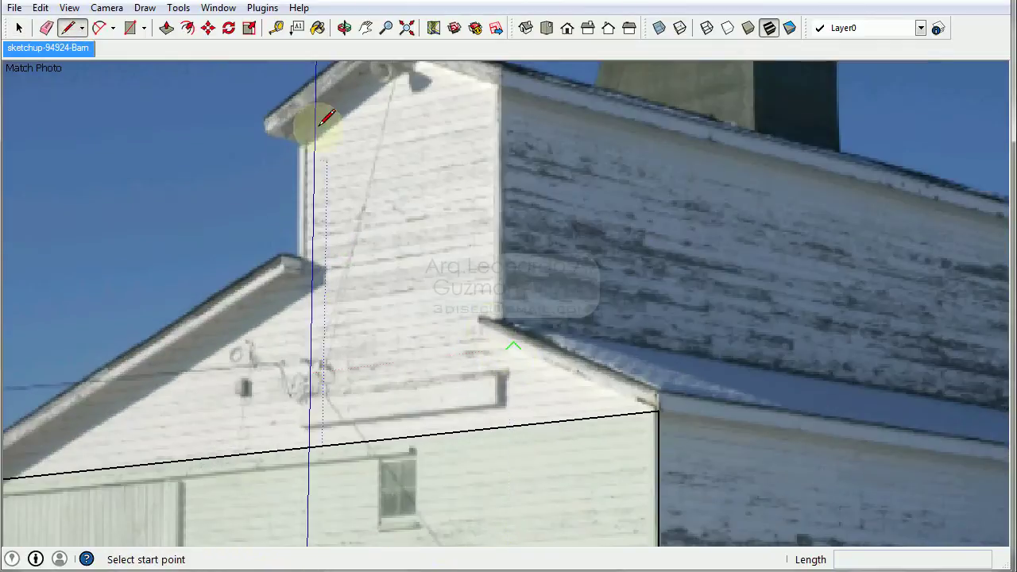
scroll(307, 121, down, 1)
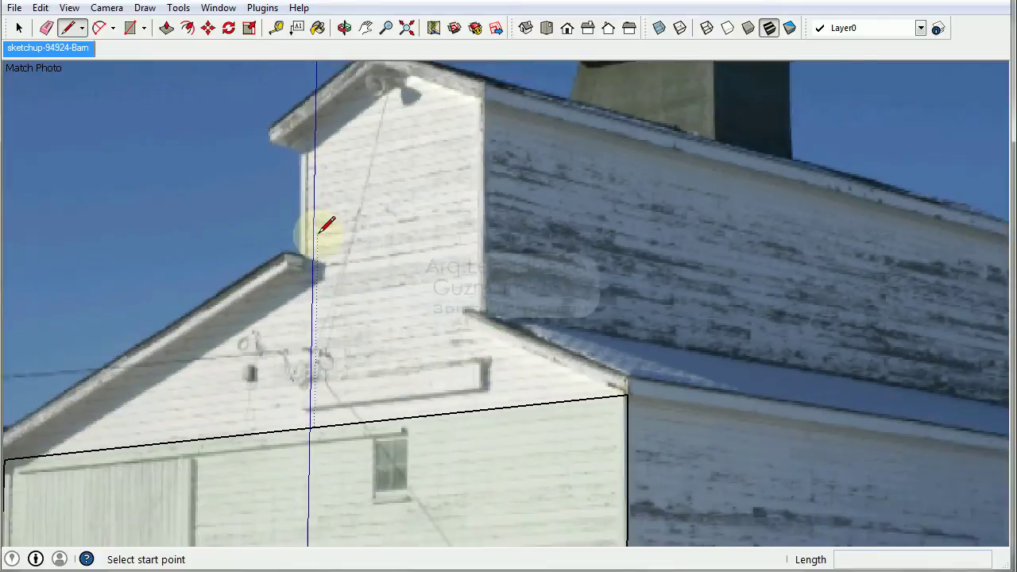
scroll(314, 151, down, 1)
Step: Trace a triangle from the tower's left eave to the peak, right eave and back
click(303, 165)
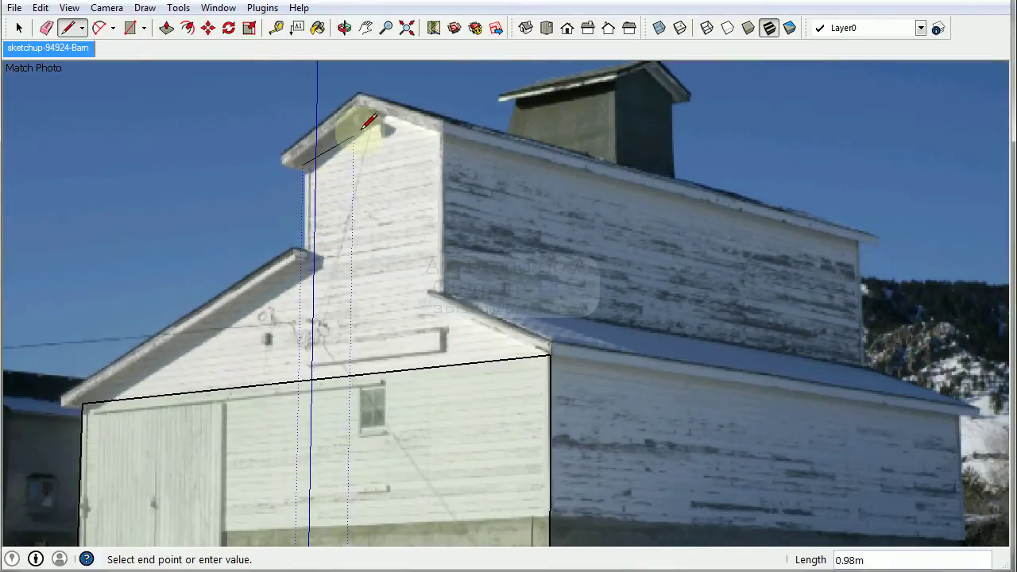
click(368, 113)
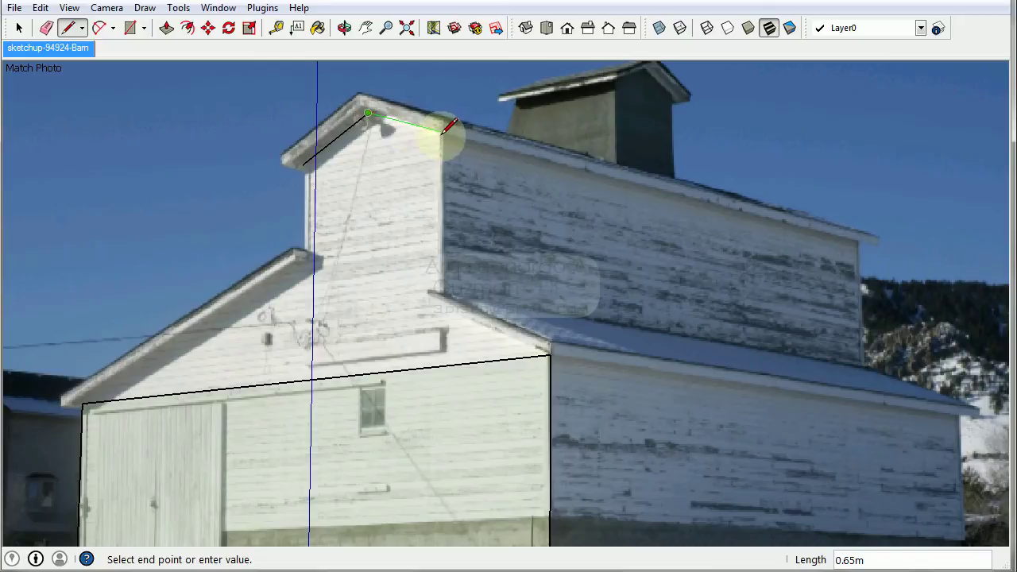
click(442, 131)
click(304, 164)
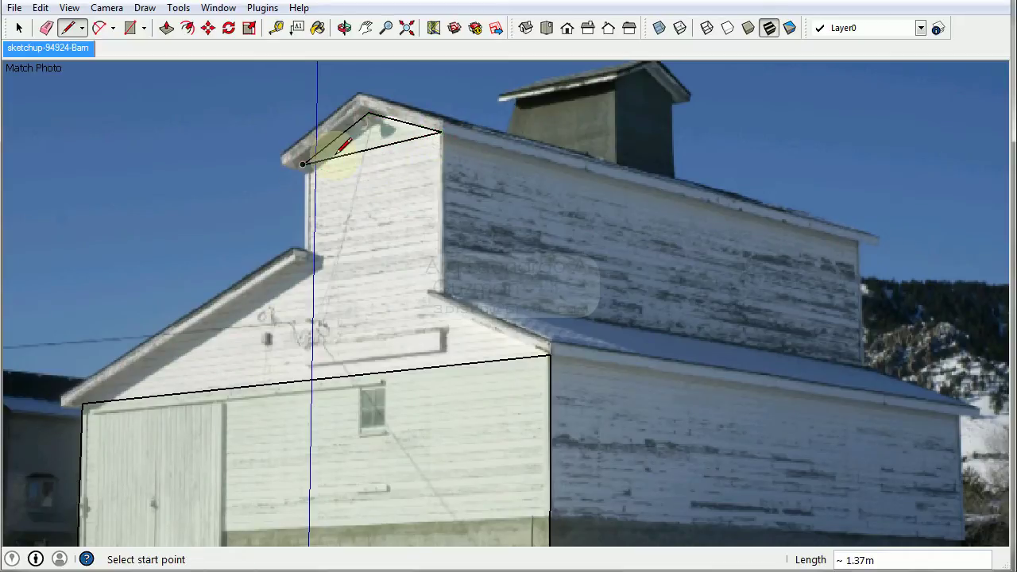
key(space)
scroll(428, 207, down, 3)
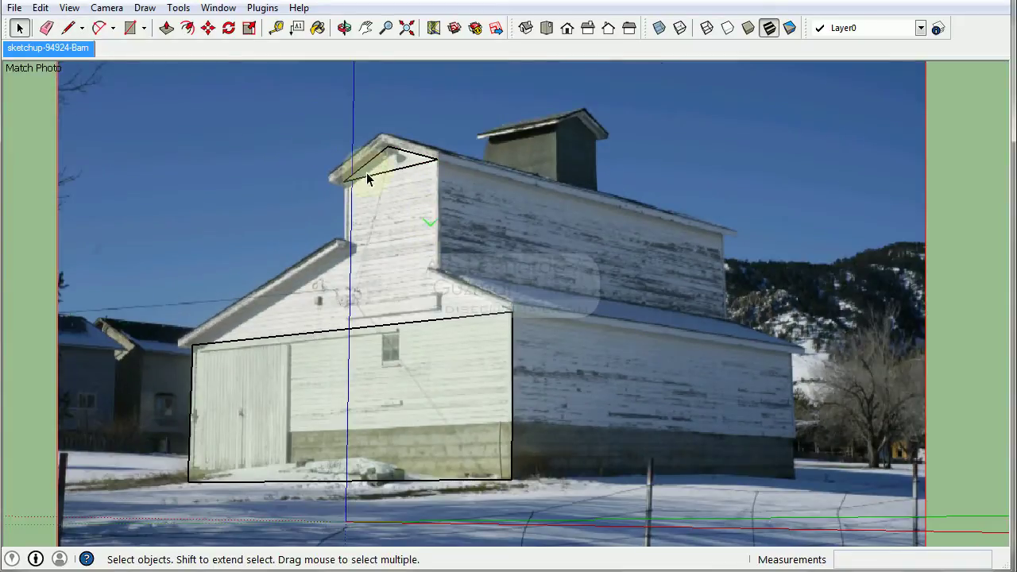
scroll(346, 262, up, 3)
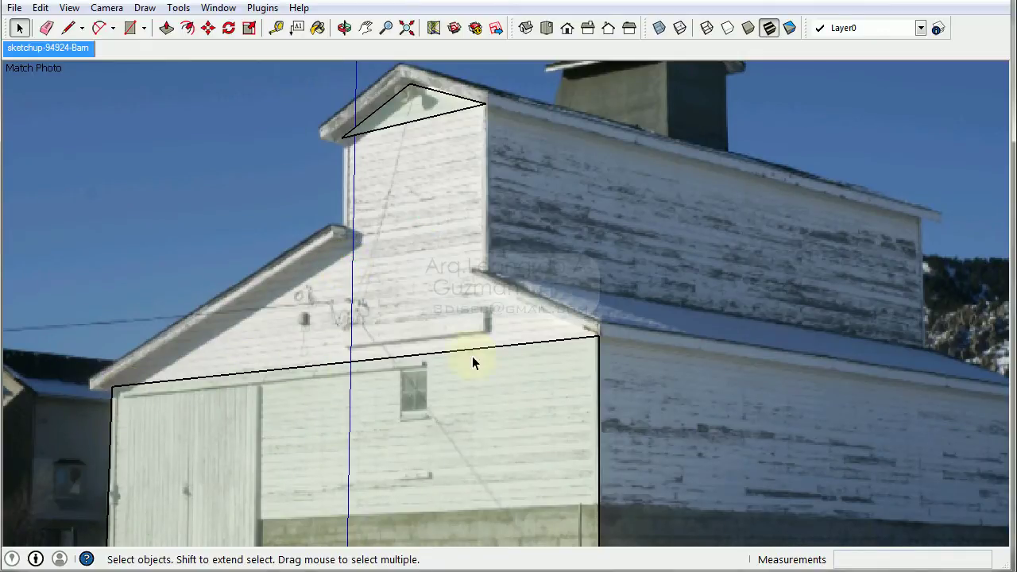
Step: Orbit away from the photo view and delete the stray triangle at the tower peak
mouse_move(512, 214)
middle_down()
mouse_move(304, 277)
mouse_move(329, 307)
mouse_move(376, 114)
mouse_move(466, 182)
mouse_move(720, 173)
mouse_move(739, 350)
mouse_move(597, 169)
mouse_move(450, 315)
mouse_move(336, 237)
mouse_move(554, 245)
middle_up()
drag(554, 169, 713, 217)
key(Delete)
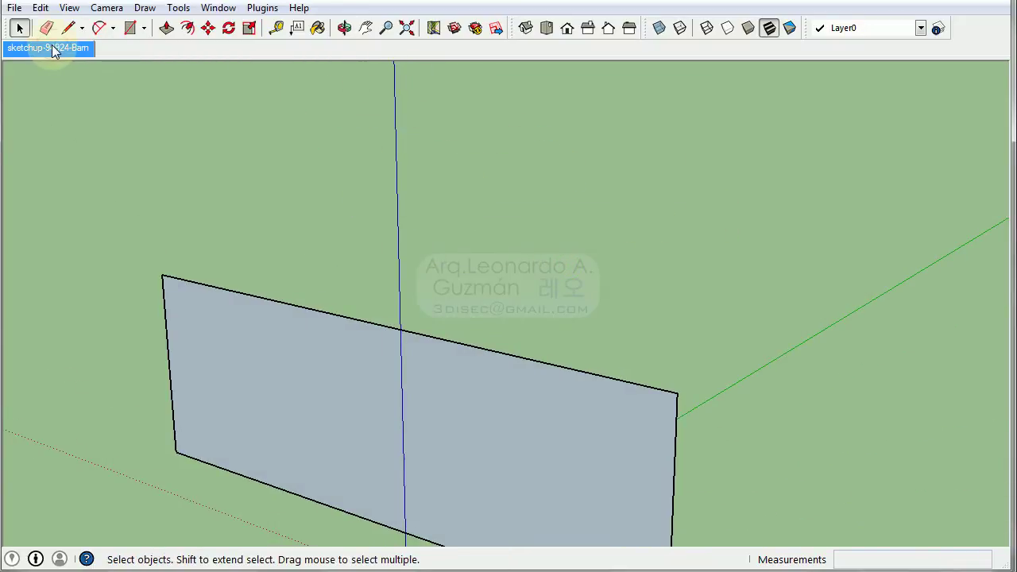
Step: Return to the Barn photo scene, zoomed in on the gable with the Line tool active
click(51, 48)
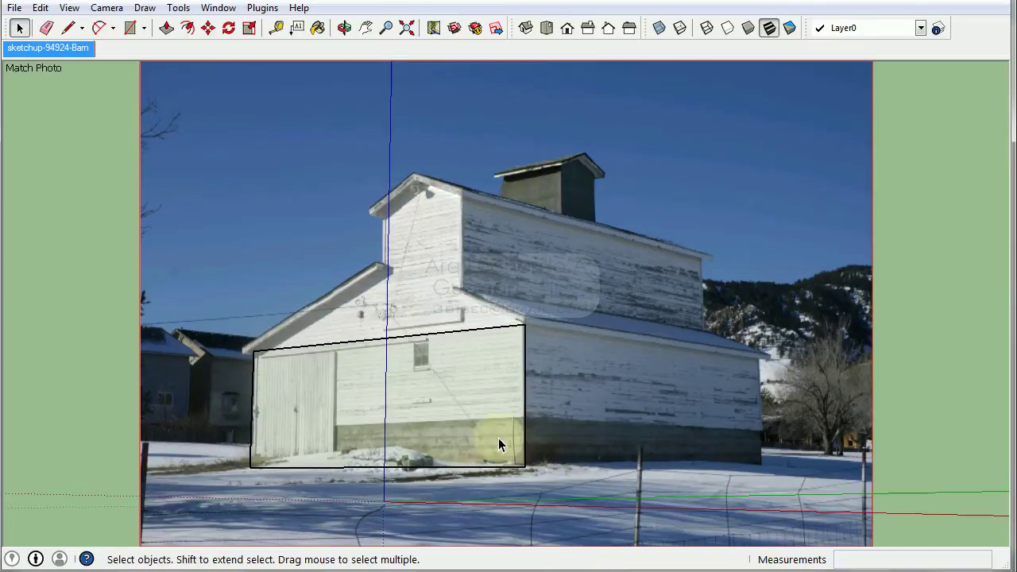
scroll(324, 312, up, 1)
scroll(328, 314, up, 3)
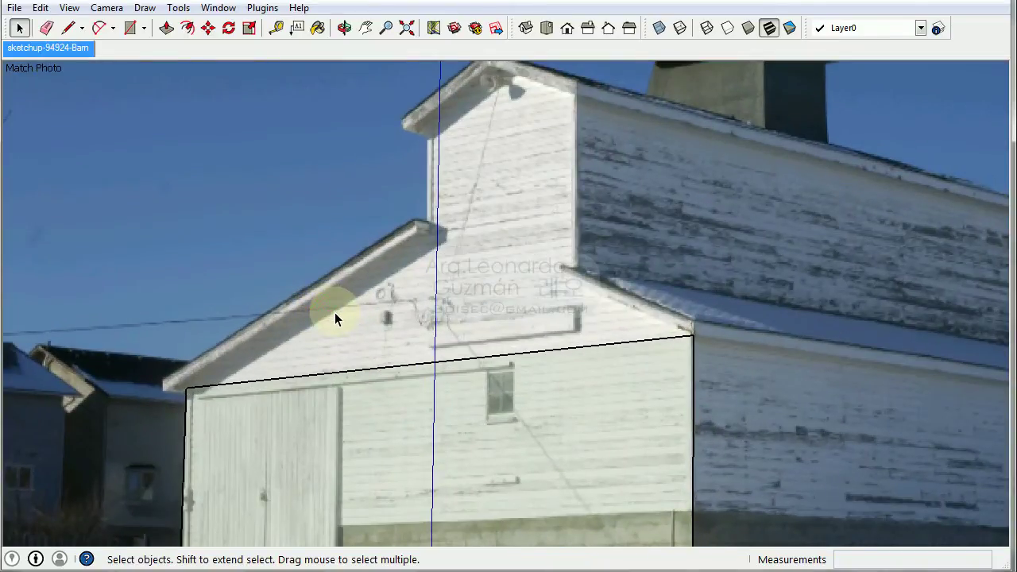
key(l)
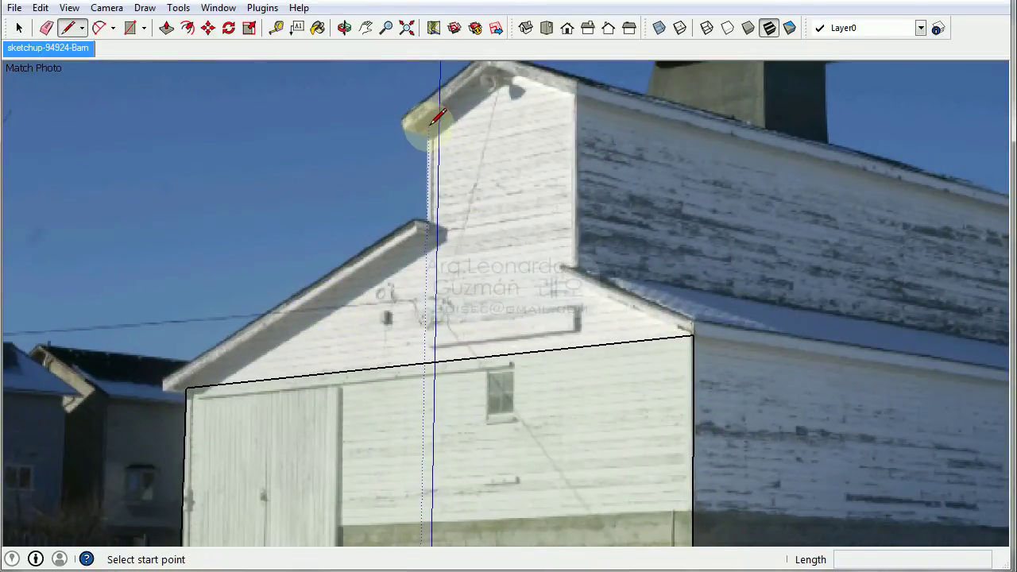
Step: Draw a four-sided tower face up from the front wall's top midpoint
click(415, 364)
click(419, 131)
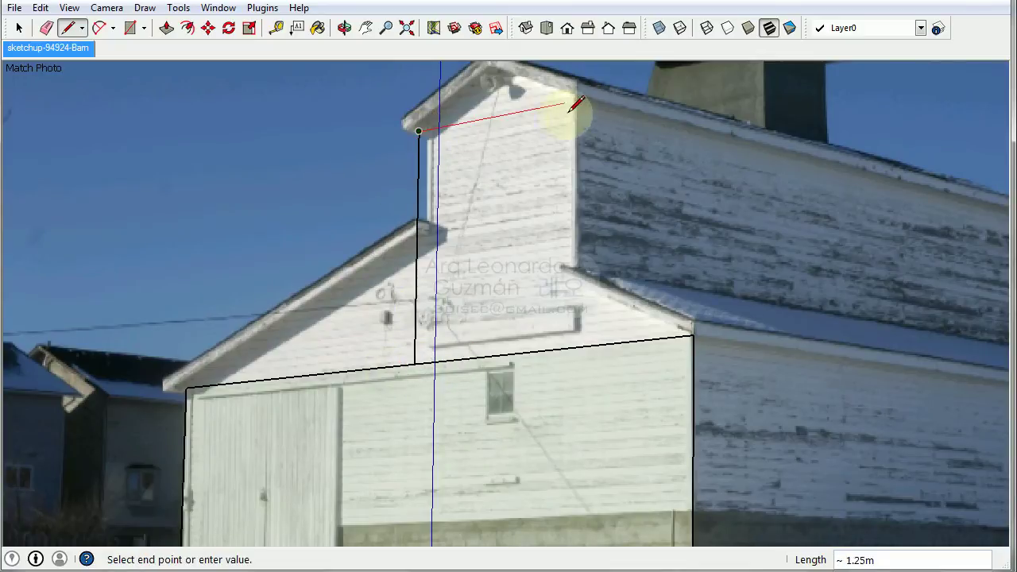
click(574, 102)
click(571, 347)
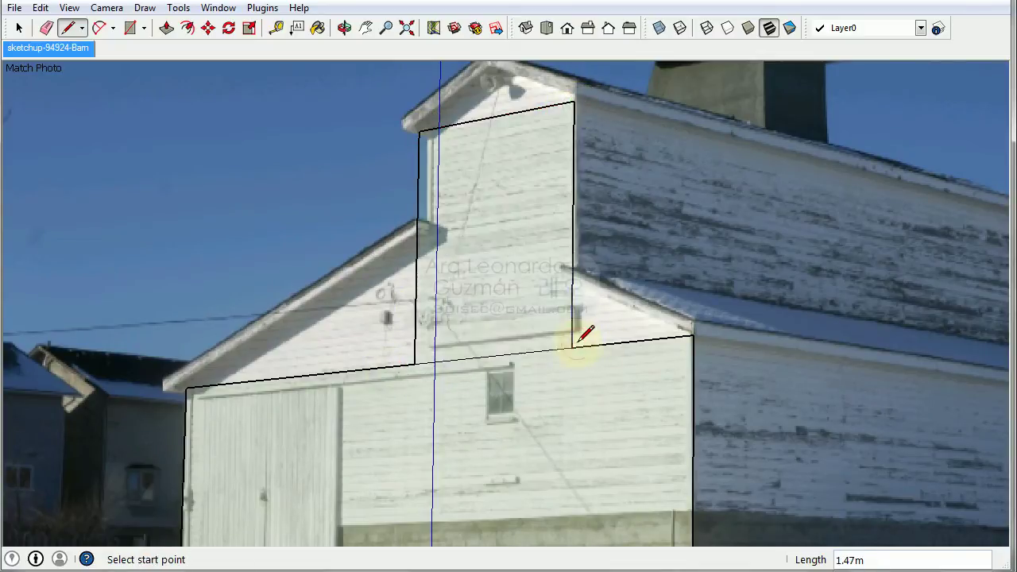
key(space)
scroll(423, 125, up, 3)
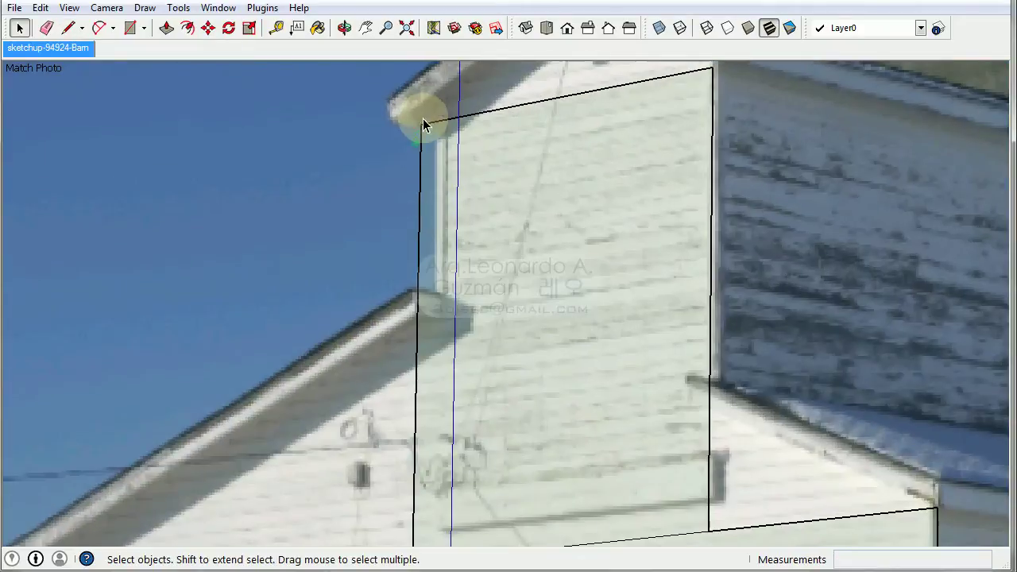
Step: Move the tower face's left edge to match the tower corner in the photo
click(421, 180)
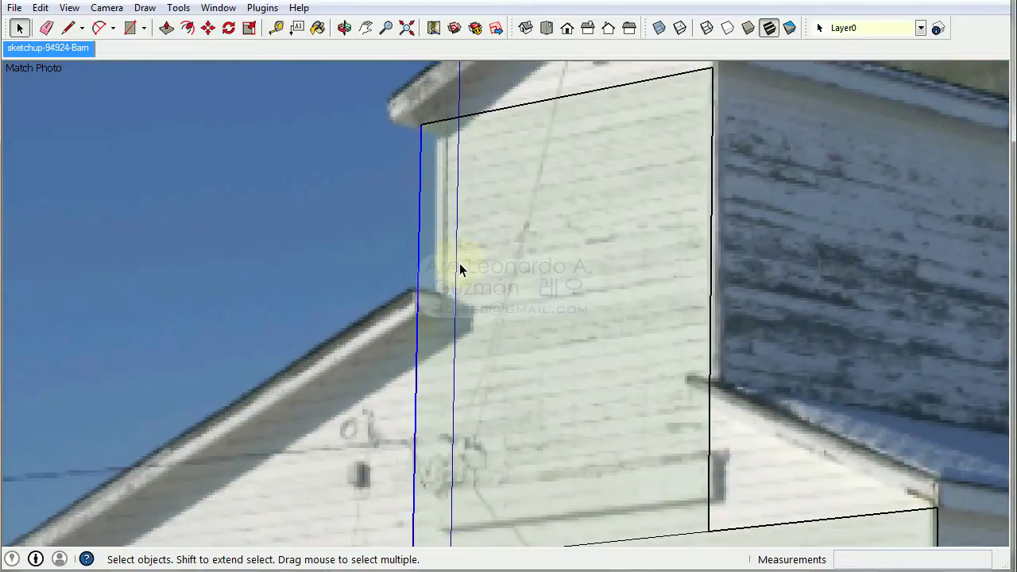
key(m)
click(485, 240)
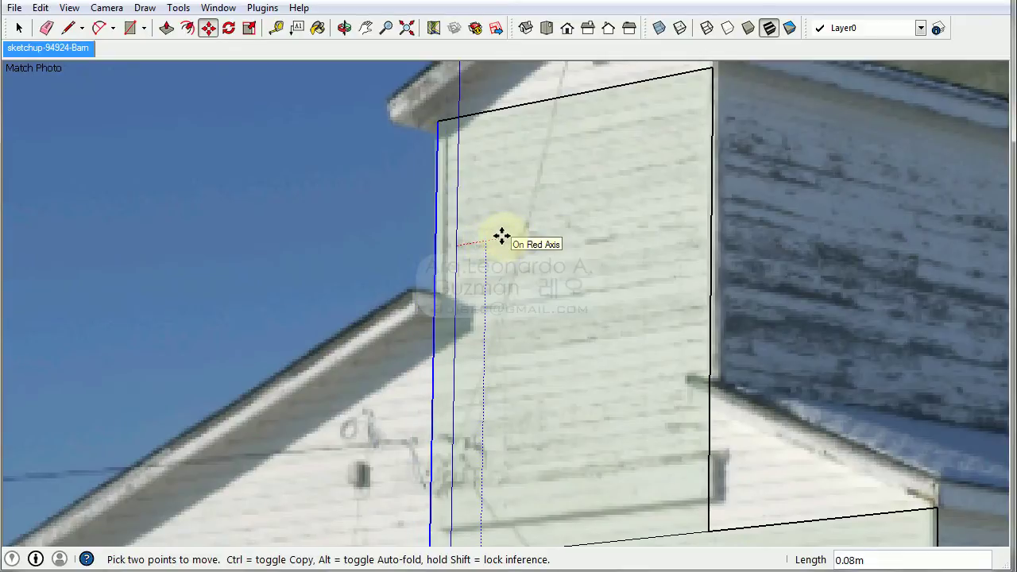
scroll(497, 217, down, 3)
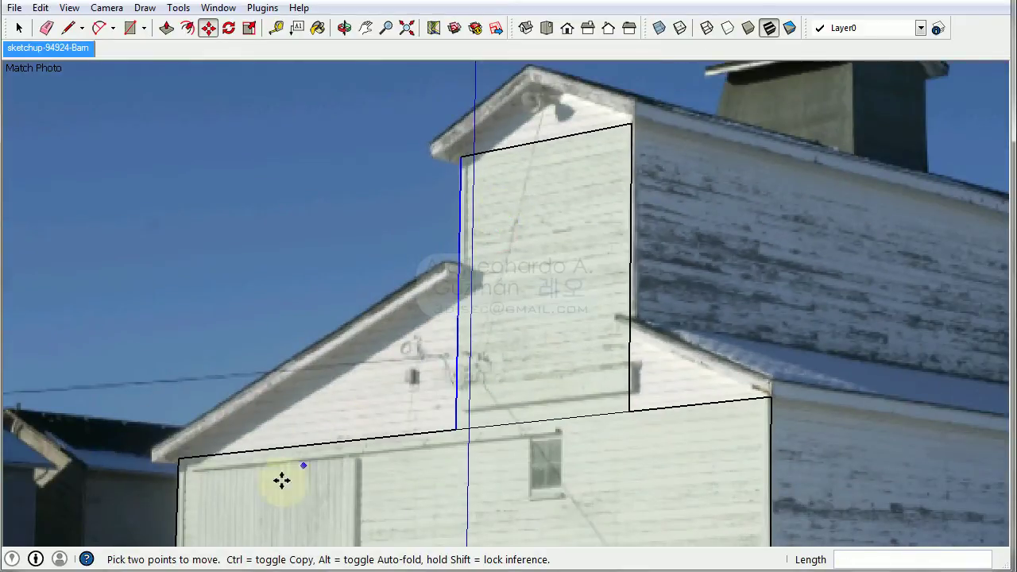
Step: Draw the left and right roof slopes from the wall corners to the tower
key(l)
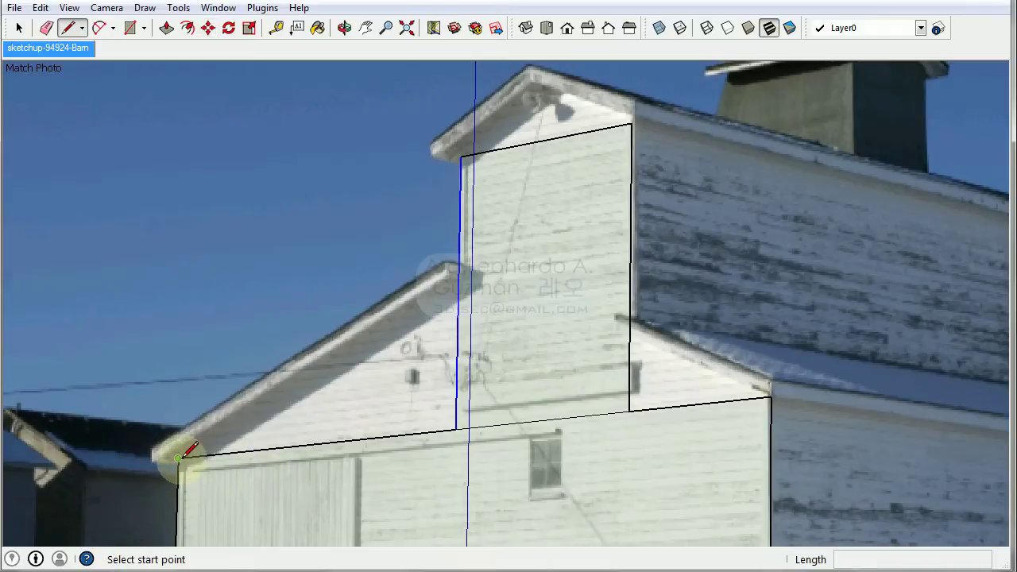
click(178, 459)
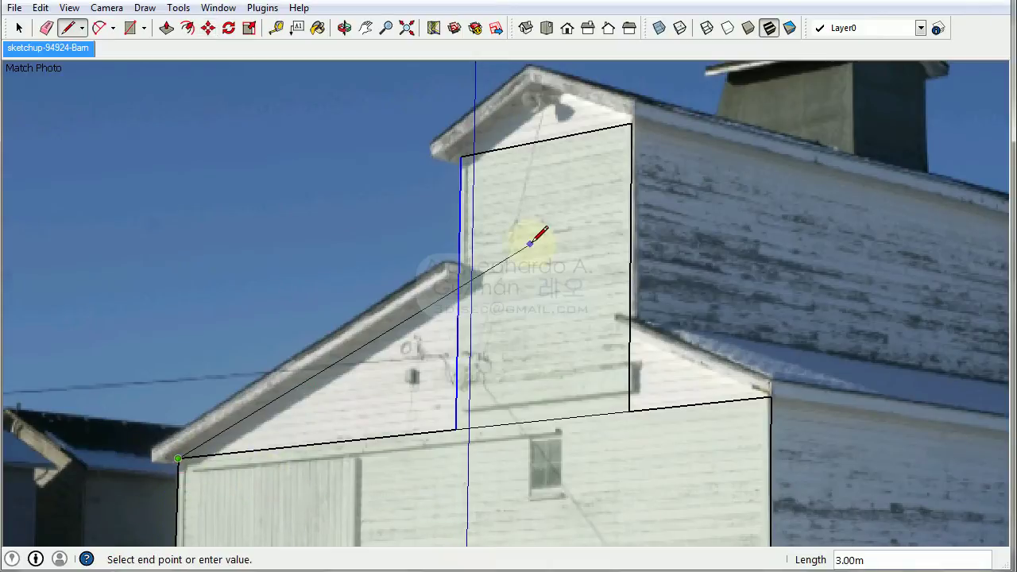
click(457, 280)
click(629, 333)
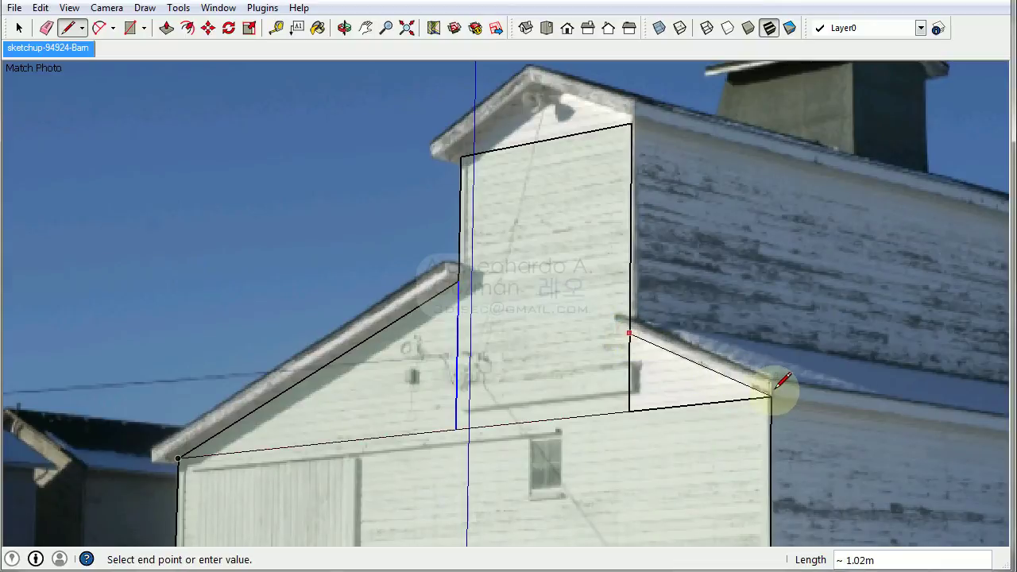
click(772, 391)
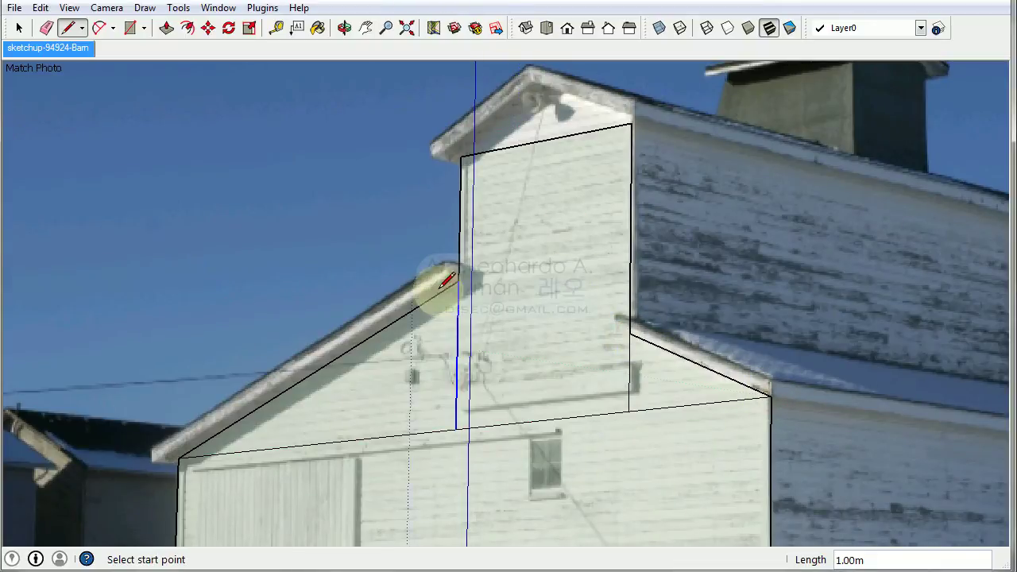
scroll(495, 302, up, 2)
scroll(497, 300, down, 3)
scroll(513, 357, up, 3)
scroll(500, 281, up, 2)
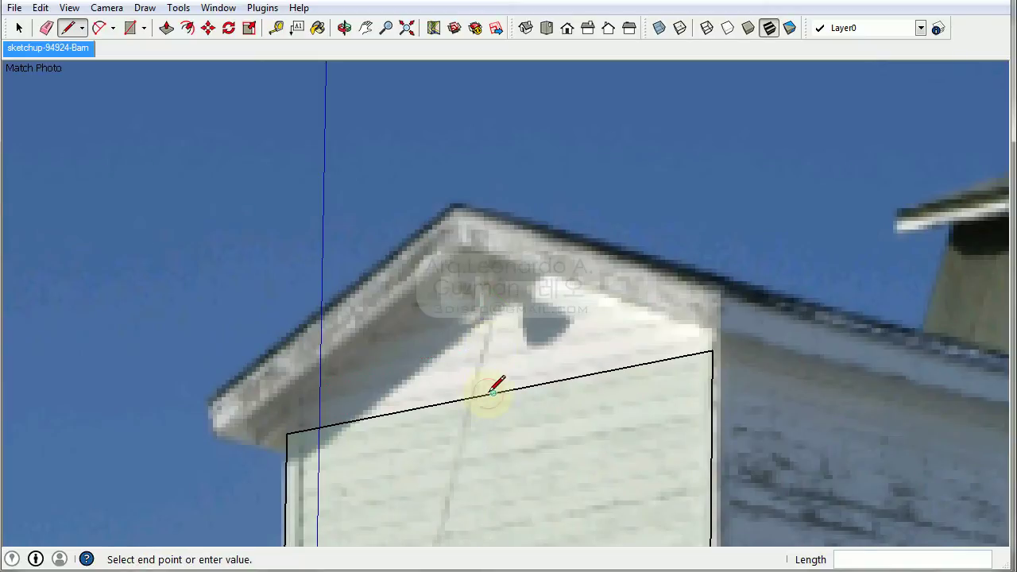
Step: Draw the tower's gable triangle with its peak above the tower
click(495, 248)
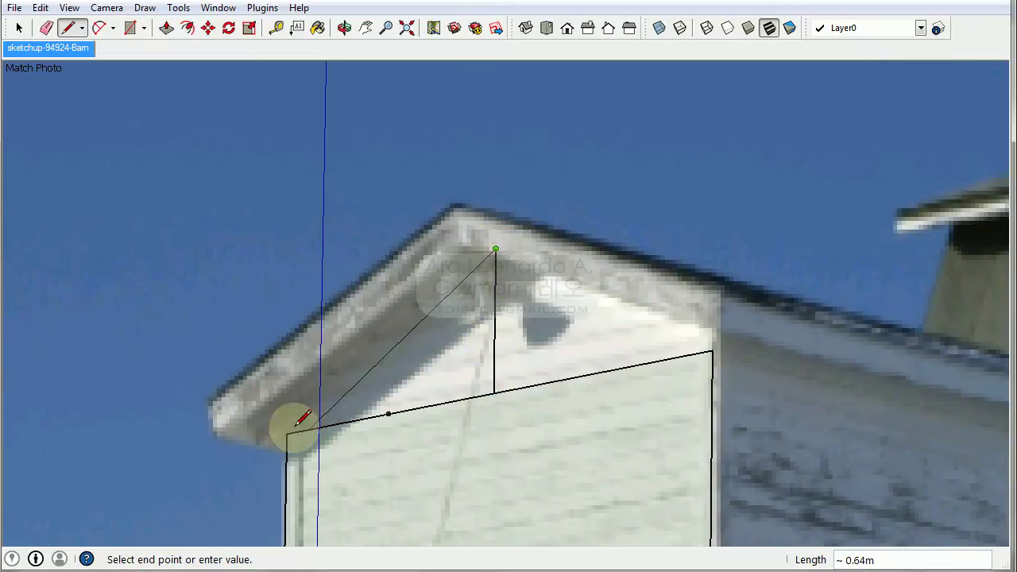
click(286, 434)
click(494, 248)
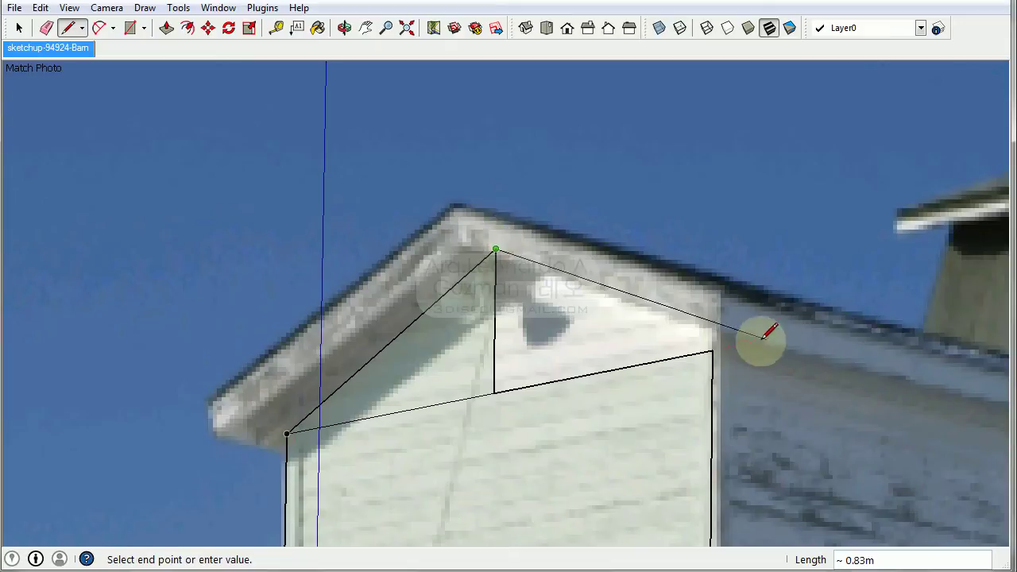
click(712, 352)
scroll(286, 150, down, 2)
scroll(336, 179, down, 3)
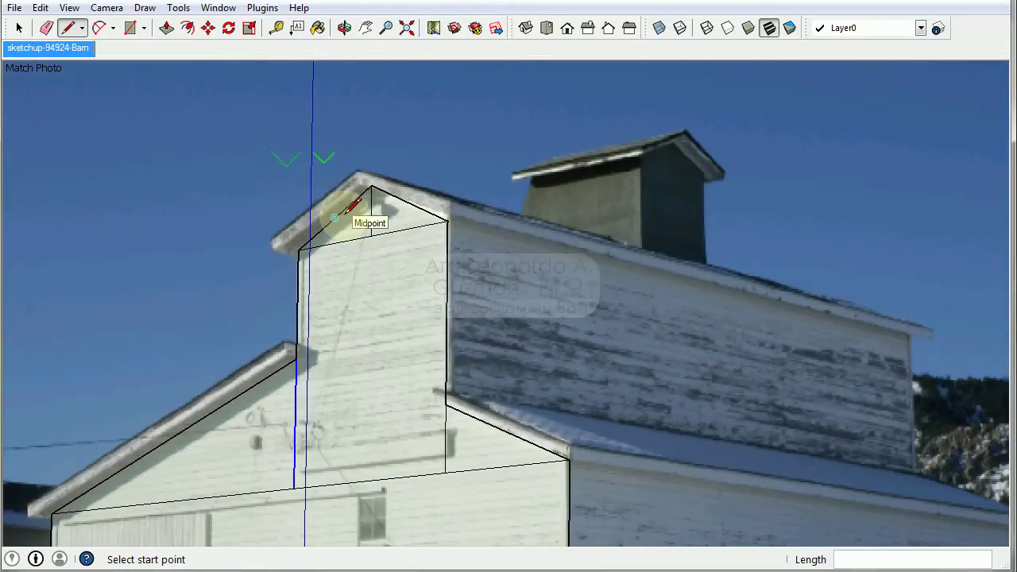
Step: Erase the leftover inner edges, check from the side, and return to the Barn scene
click(49, 26)
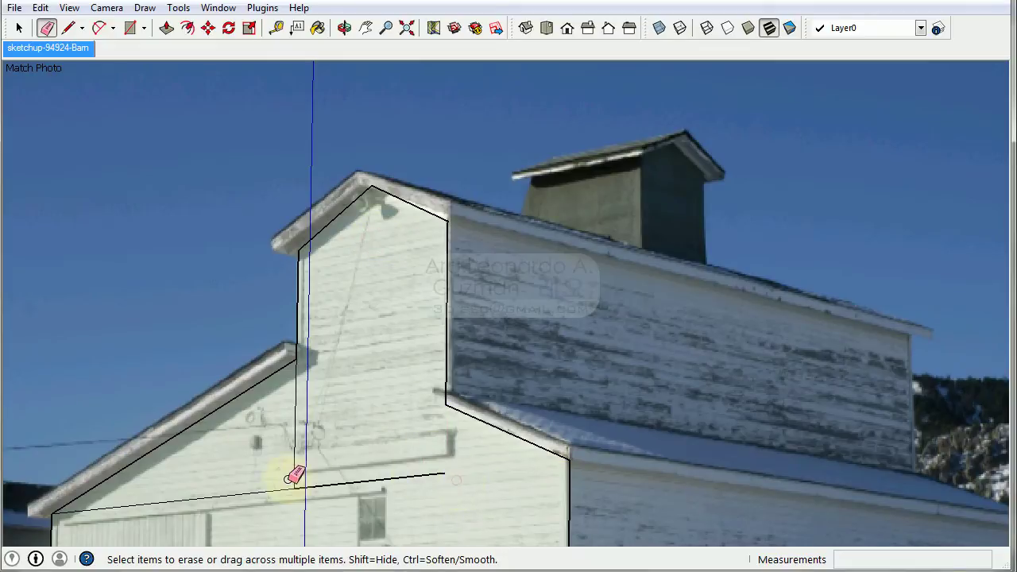
scroll(482, 334, down, 5)
mouse_move(533, 322)
middle_down()
mouse_move(386, 364)
mouse_move(722, 302)
mouse_move(553, 347)
middle_up()
click(47, 50)
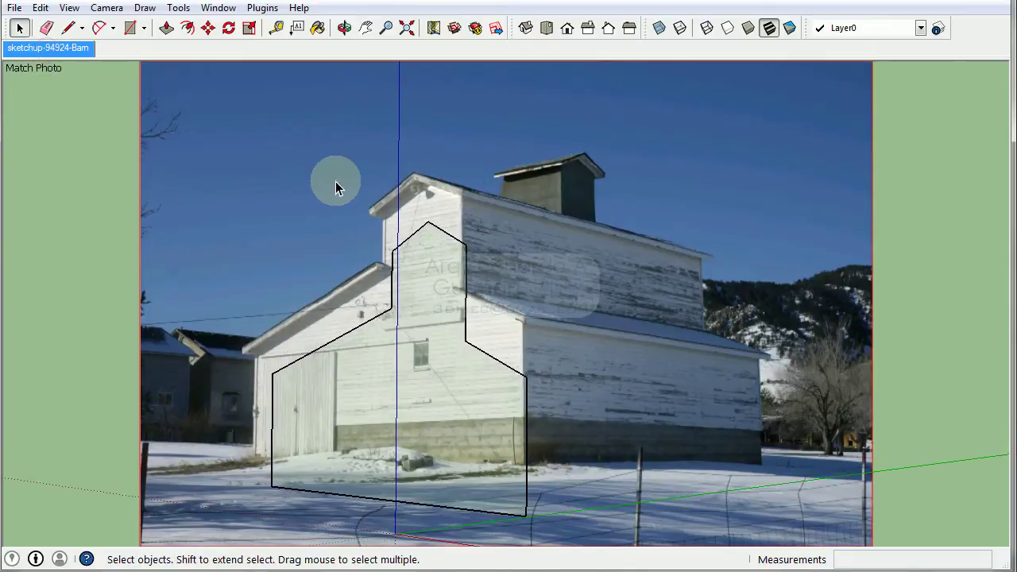
Step: Push/pull the barn-front silhouette back 5.00m into a solid barn volume
scroll(407, 229, up, 3)
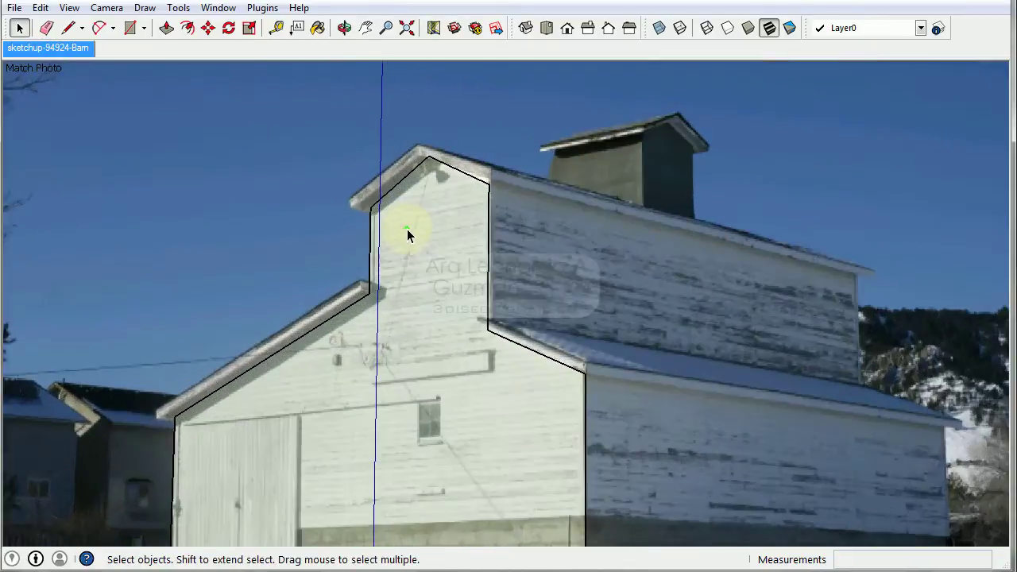
scroll(387, 210, down, 2)
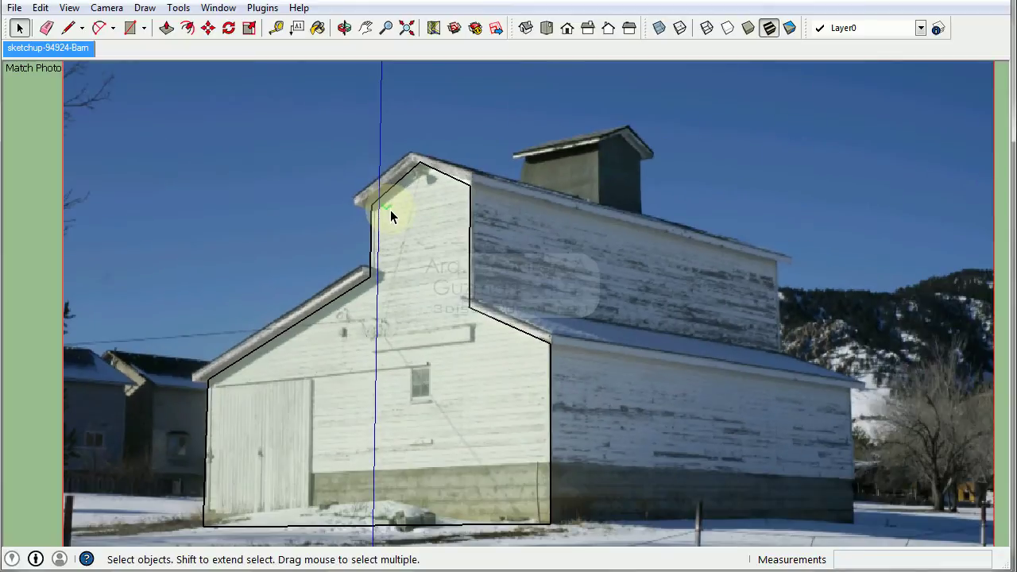
key(p)
mouse_move(440, 213)
mouse_down()
mouse_move(744, 296)
mouse_move(743, 286)
mouse_up()
scroll(488, 205, down, 1)
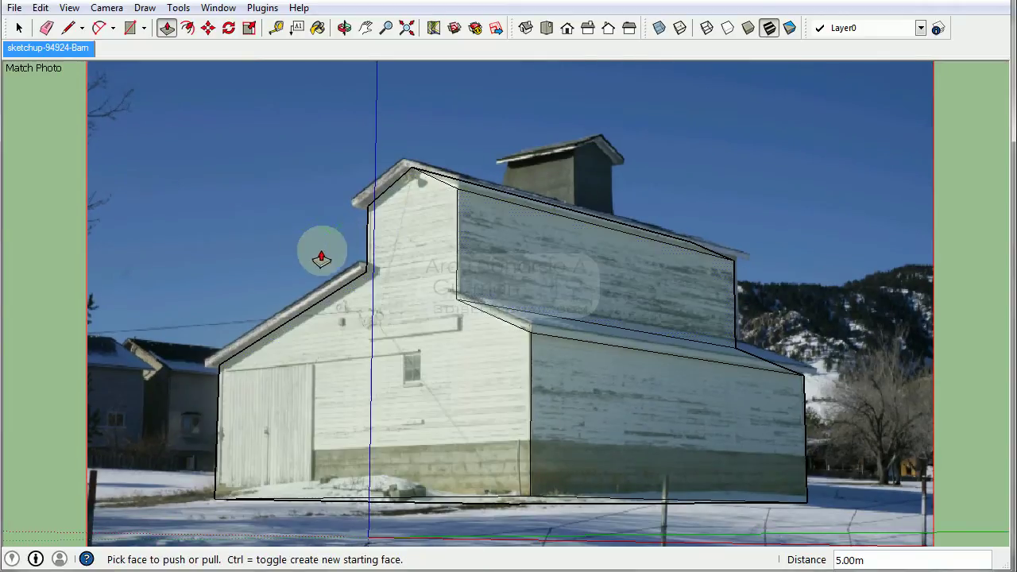
key(space)
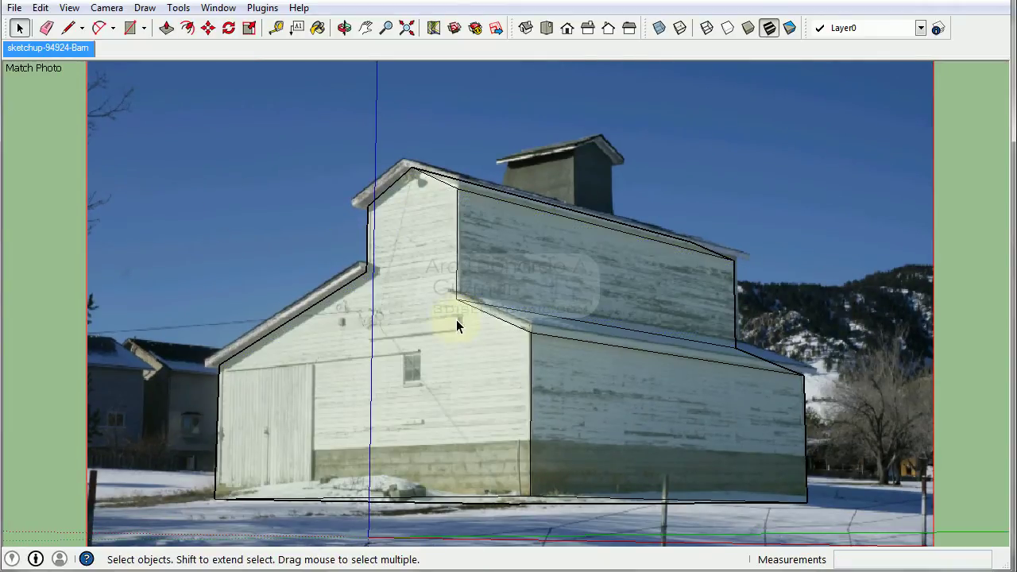
scroll(205, 365, up, 1)
Step: Place a guide line to the left of the tower's vertical edge
scroll(206, 366, up, 3)
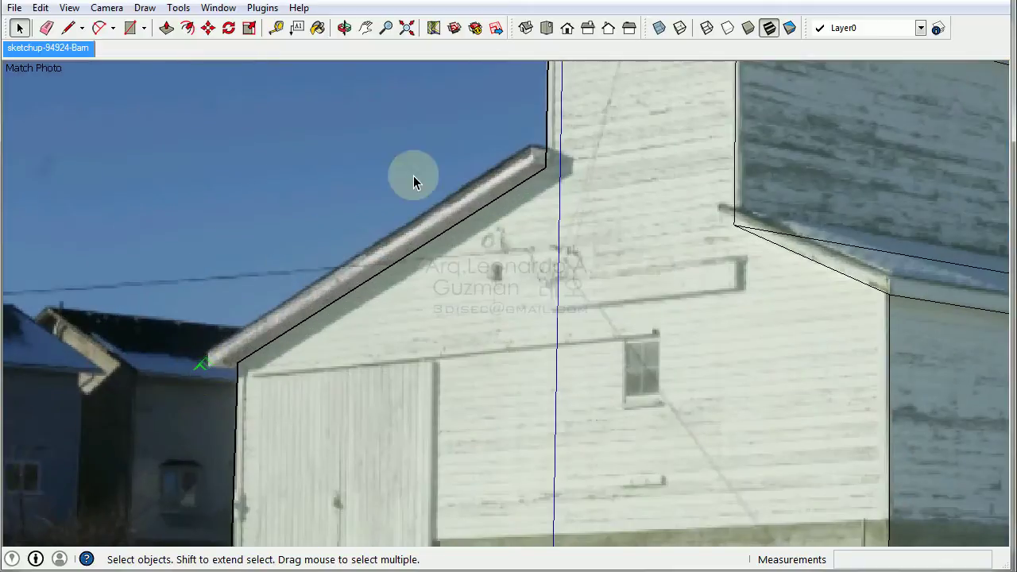
scroll(352, 200, down, 1)
scroll(564, 257, up, 3)
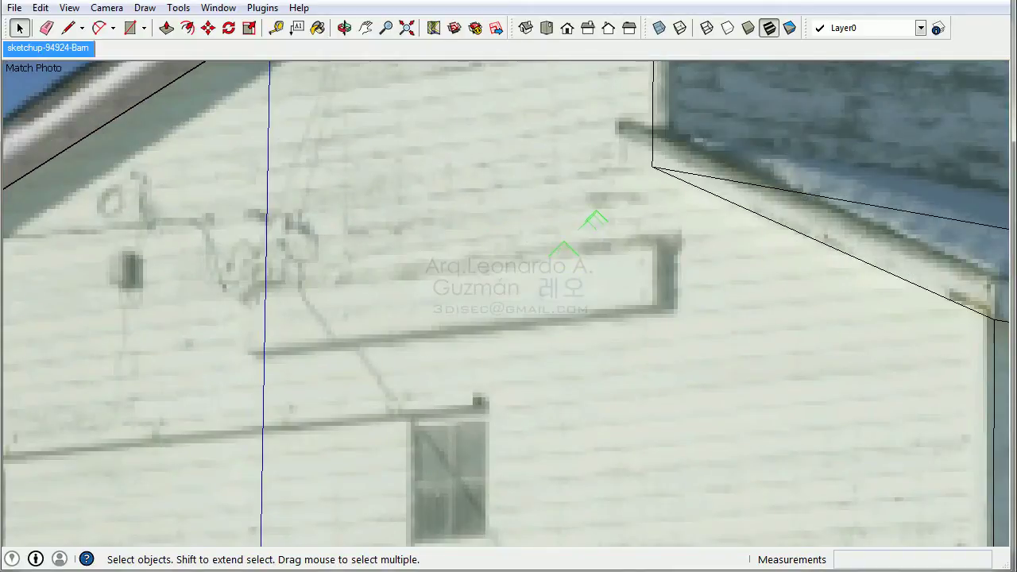
scroll(428, 252, down, 2)
scroll(428, 252, down, 1)
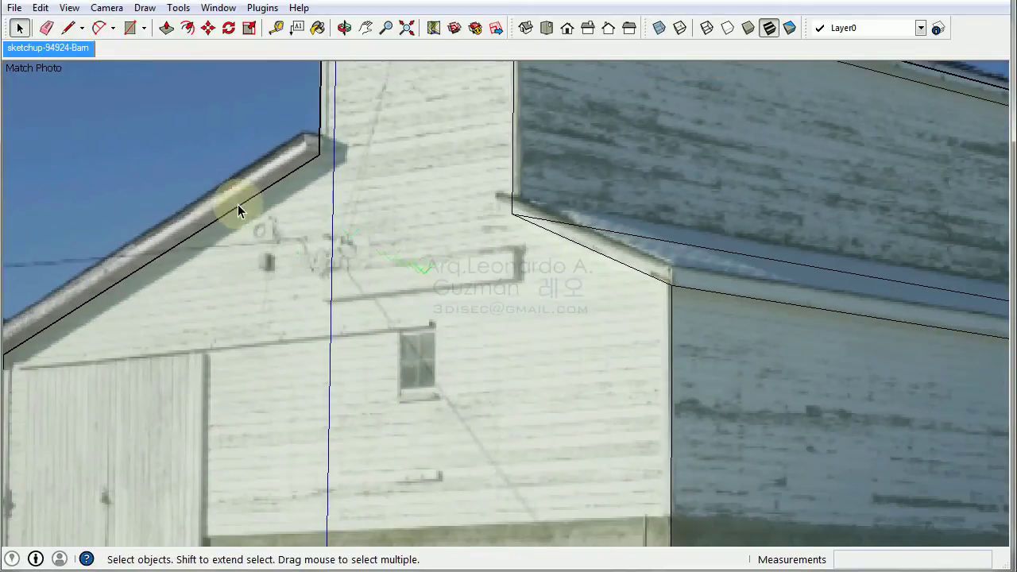
click(276, 28)
click(330, 356)
click(228, 101)
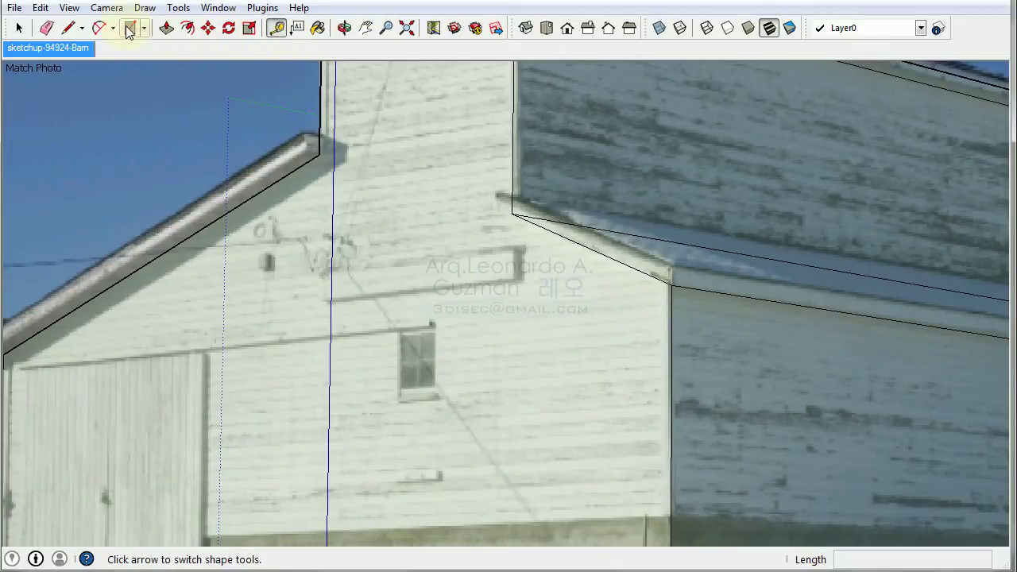
Step: Draw a rectangle over the painted sign board and pull it out 0.03m
click(129, 28)
scroll(414, 283, up, 2)
click(256, 318)
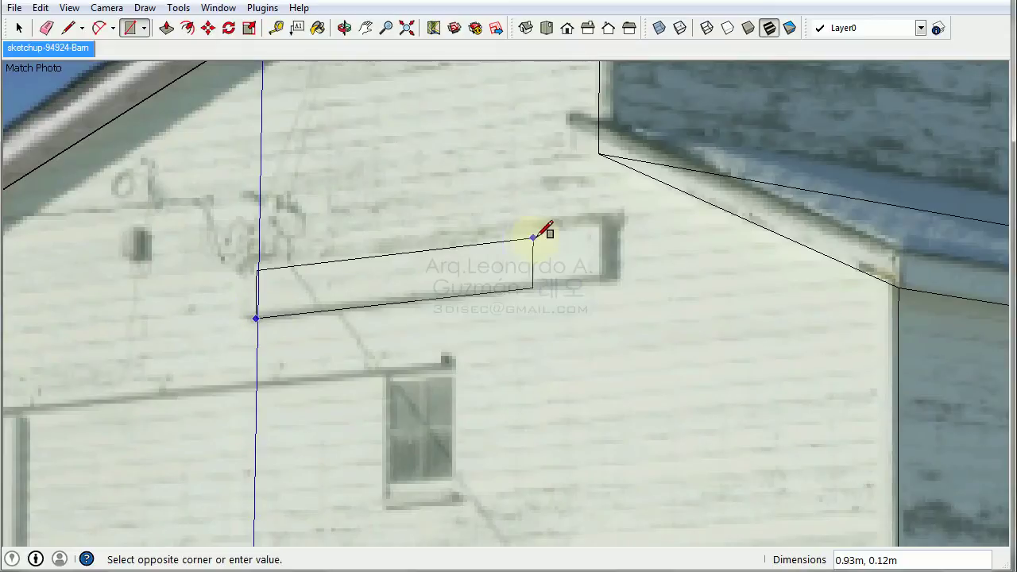
click(614, 228)
scroll(551, 225, up, 2)
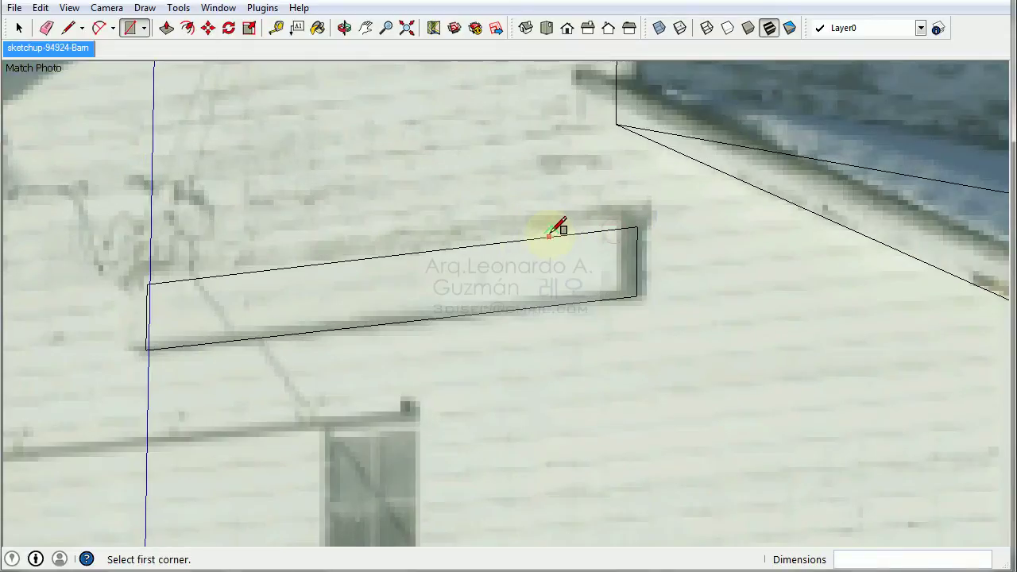
key(p)
click(575, 265)
click(583, 263)
scroll(618, 199, down, 3)
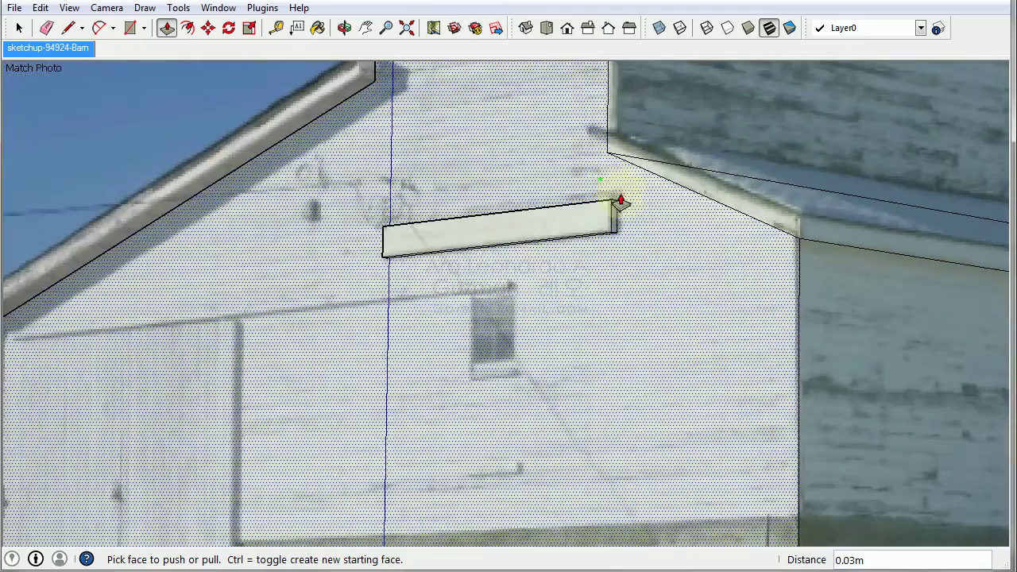
scroll(254, 302, down, 2)
scroll(255, 302, up, 5)
Step: Draw a thin trim strip below the eave and pull it a few centimetres out
key(r)
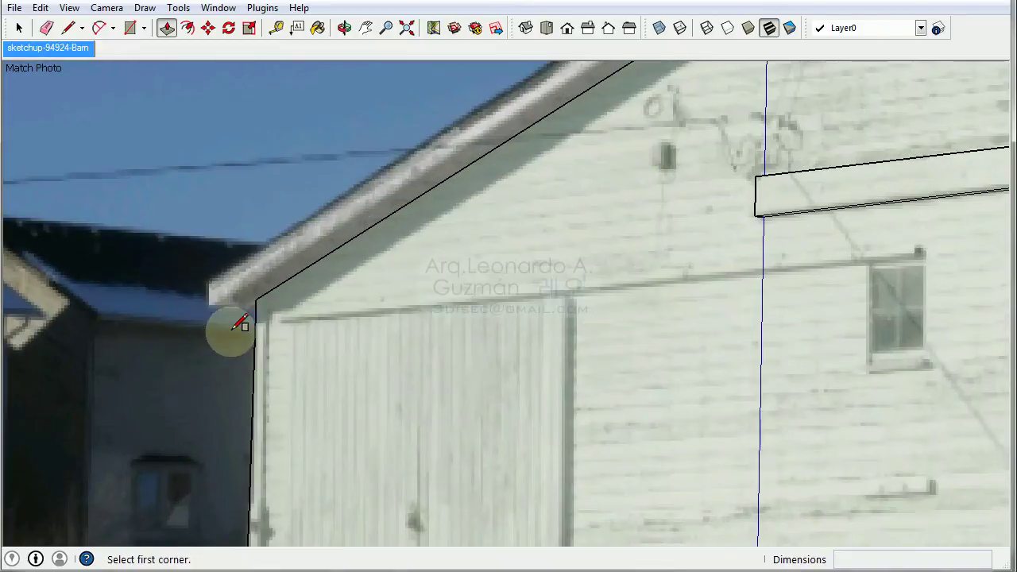
scroll(300, 312, up, 2)
click(269, 330)
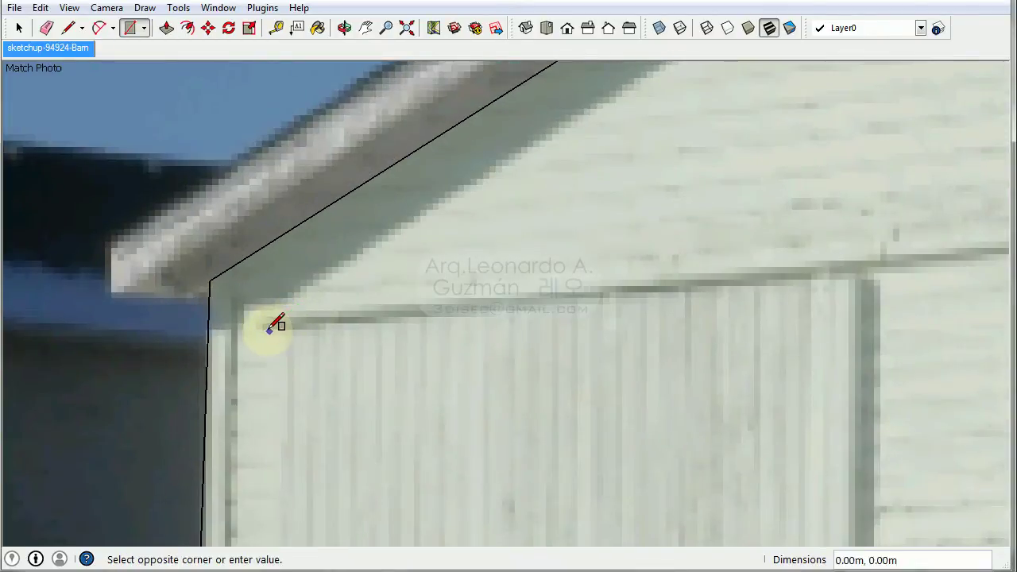
scroll(386, 325, down, 3)
scroll(665, 295, up, 3)
scroll(568, 283, up, 2)
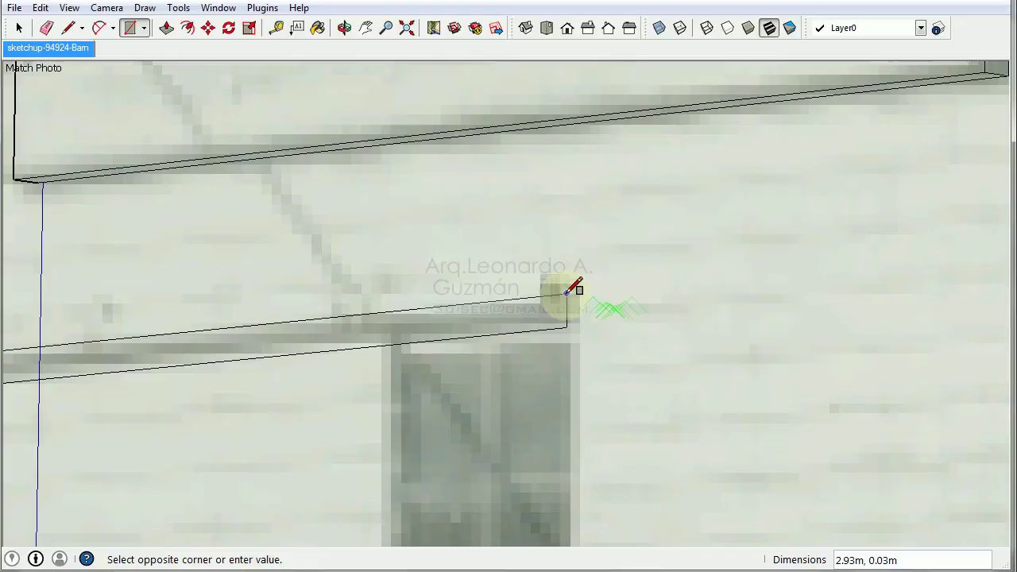
key(p)
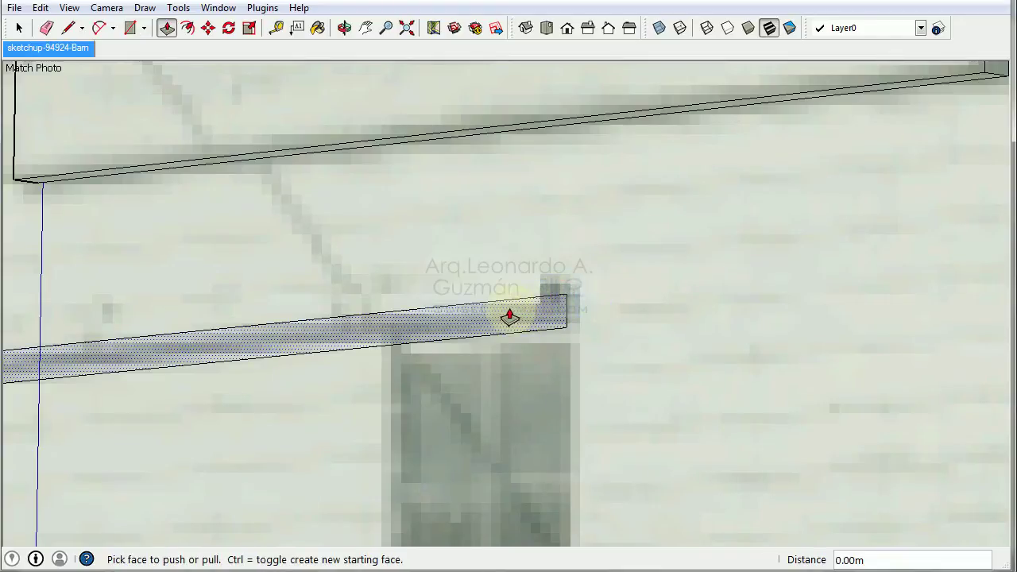
click(482, 323)
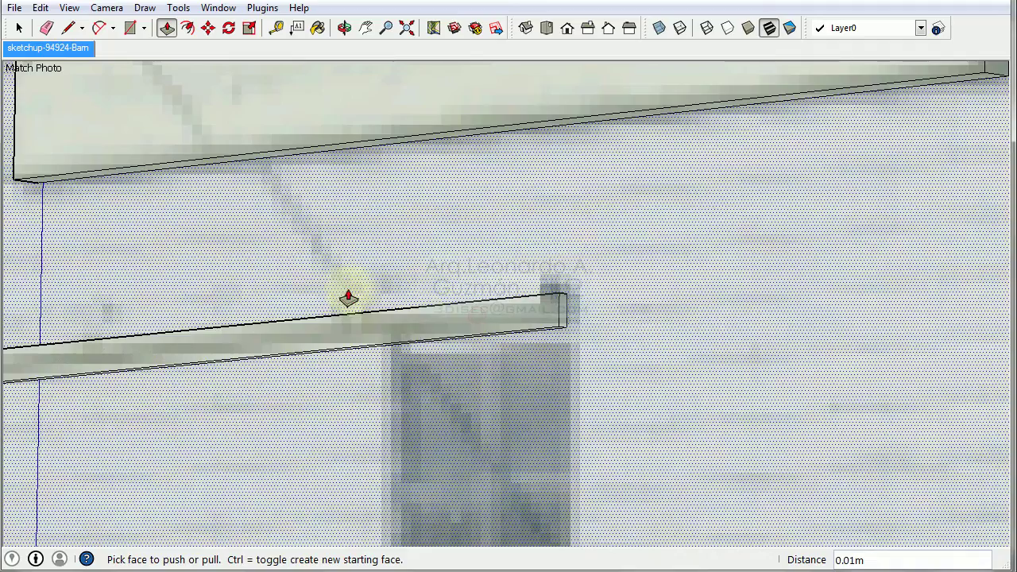
click(466, 326)
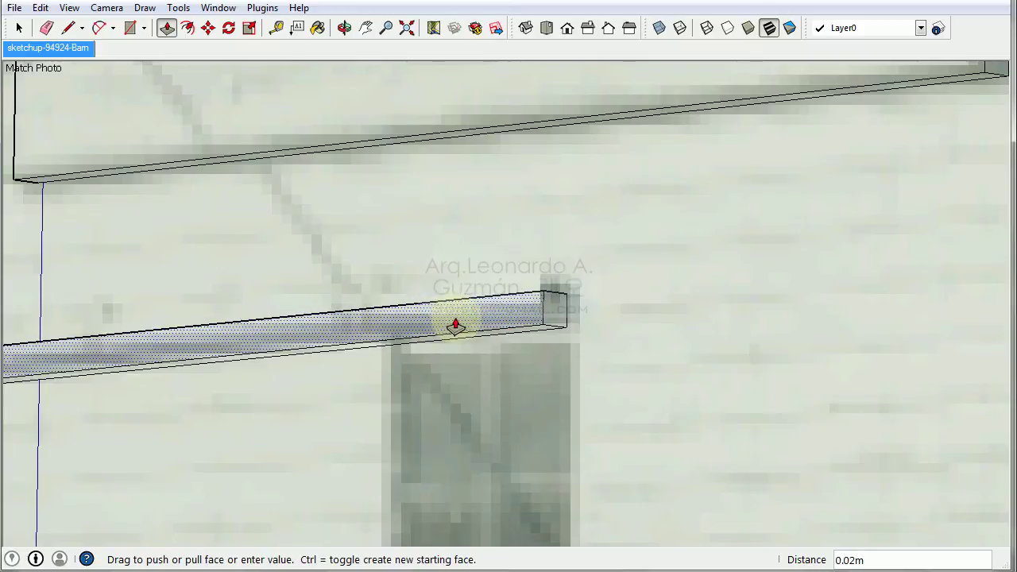
click(455, 326)
scroll(641, 263, down, 3)
scroll(591, 250, down, 2)
key(space)
Step: Draw a rectangle over the window and push/pull it 0.02m
scroll(571, 334, up, 5)
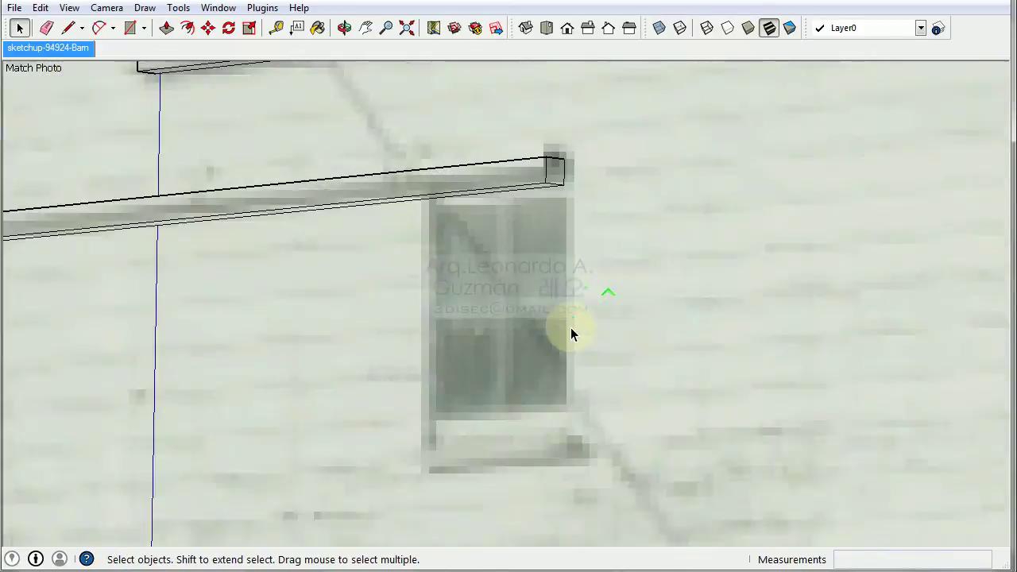
scroll(570, 334, up, 1)
key(r)
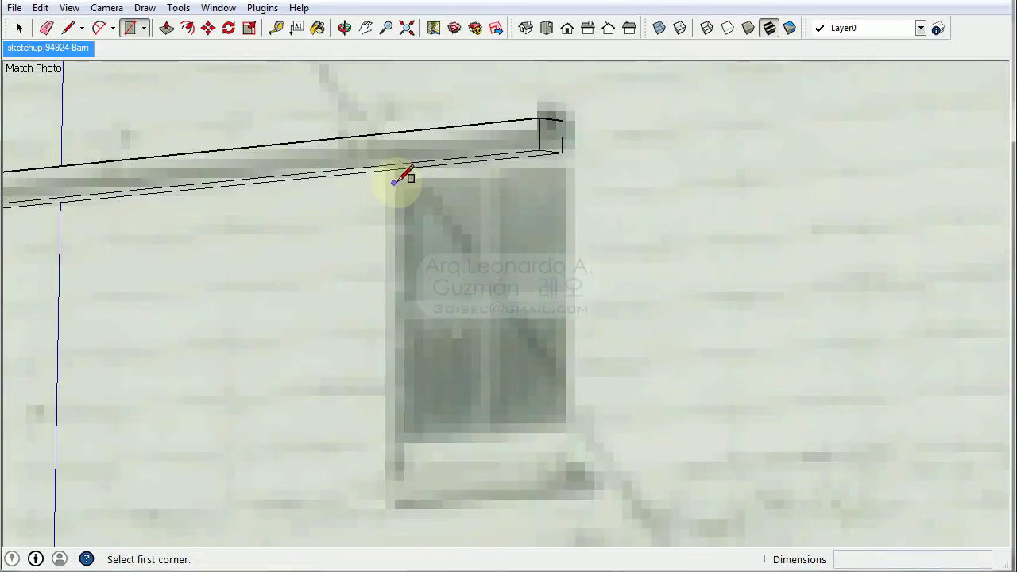
click(397, 178)
click(571, 432)
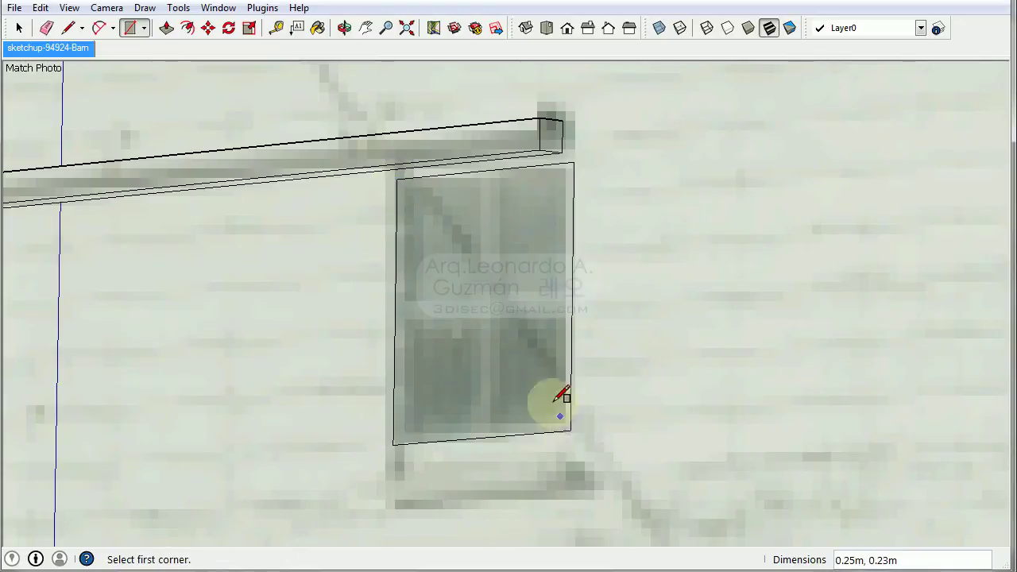
key(p)
click(445, 238)
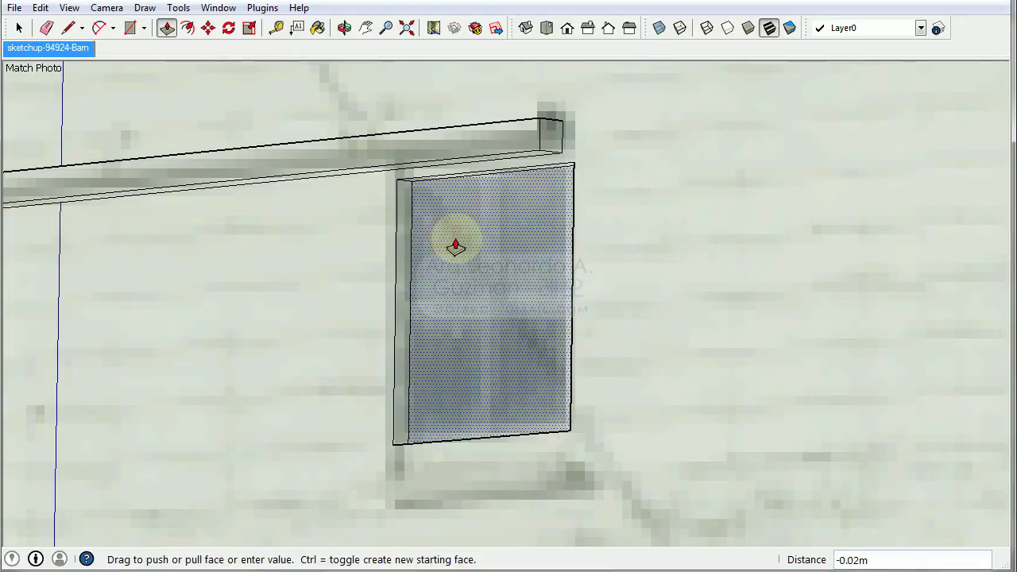
click(454, 241)
Step: Draw a sill rectangle below the window and pull it out 0.02m
key(r)
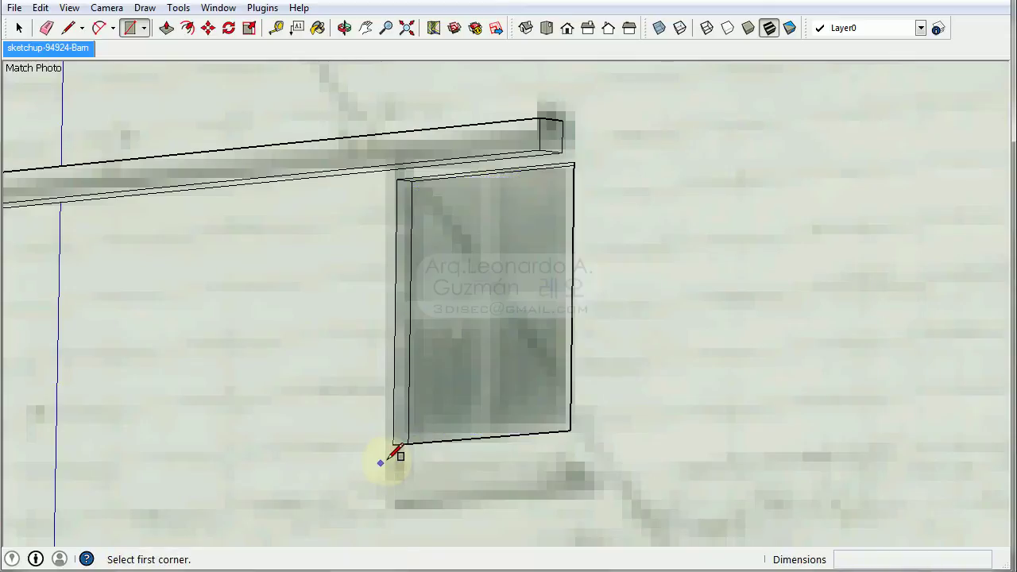
click(383, 460)
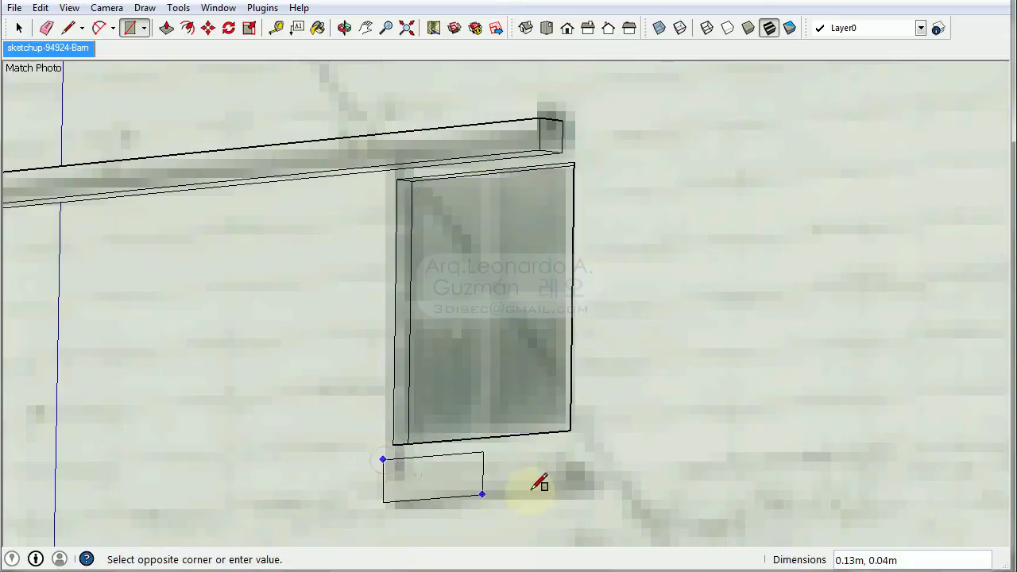
click(574, 469)
key(p)
click(548, 473)
click(530, 411)
Step: Draw a rectangle over the barn door from its bottom-left to top corner
scroll(612, 265, down, 5)
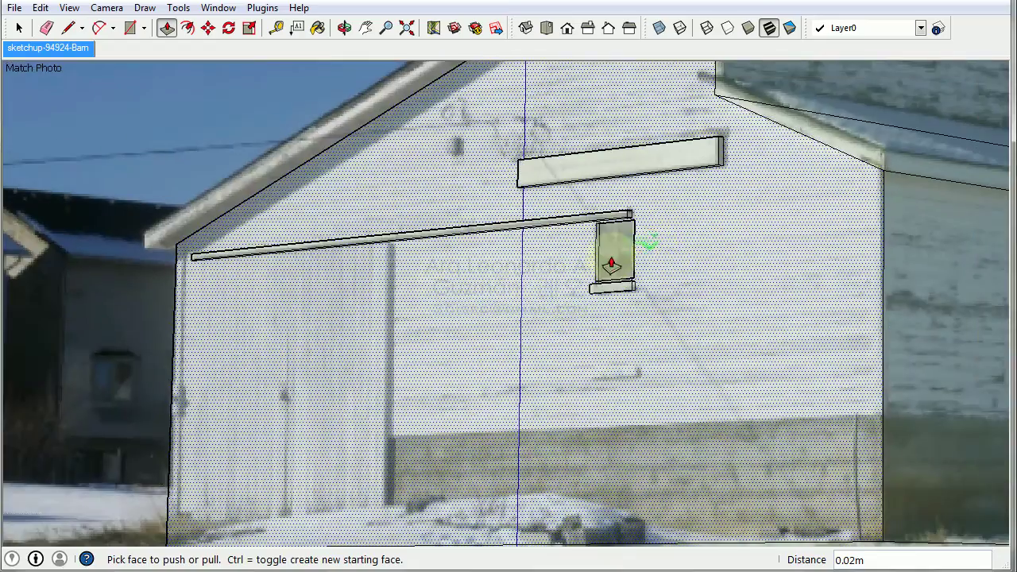
scroll(163, 472, up, 2)
scroll(182, 449, up, 2)
key(r)
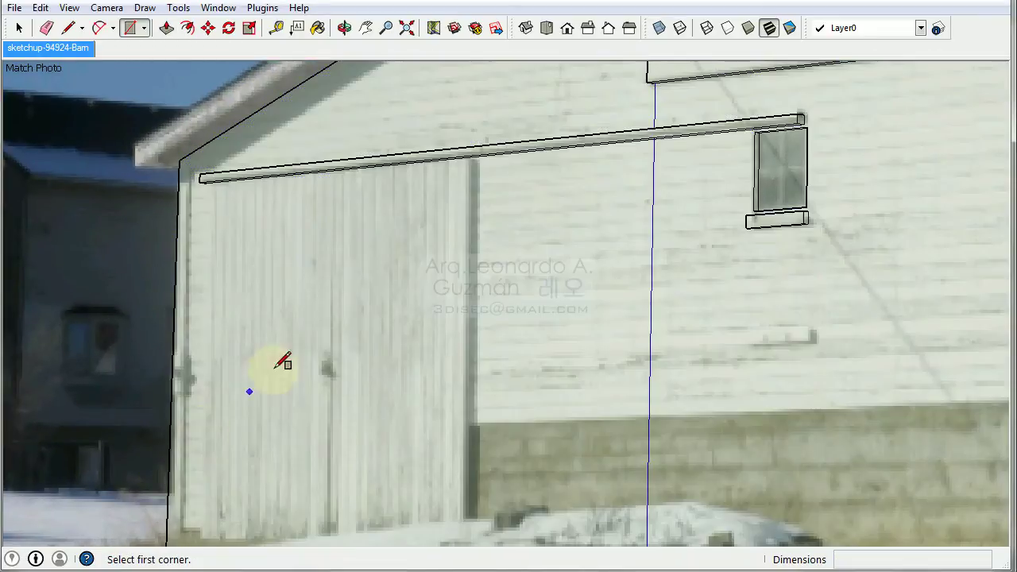
scroll(307, 375, down, 2)
scroll(267, 448, up, 3)
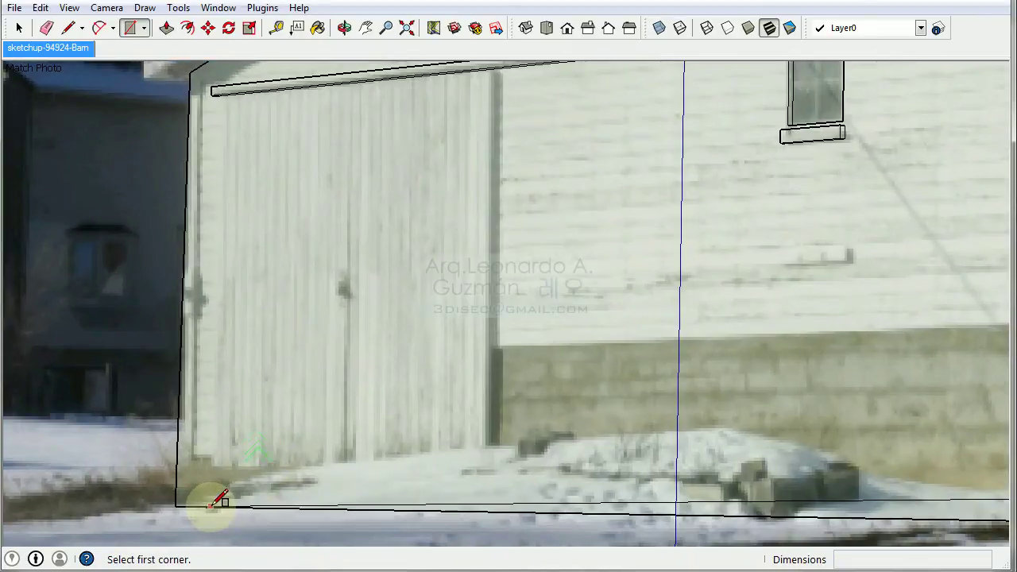
click(210, 501)
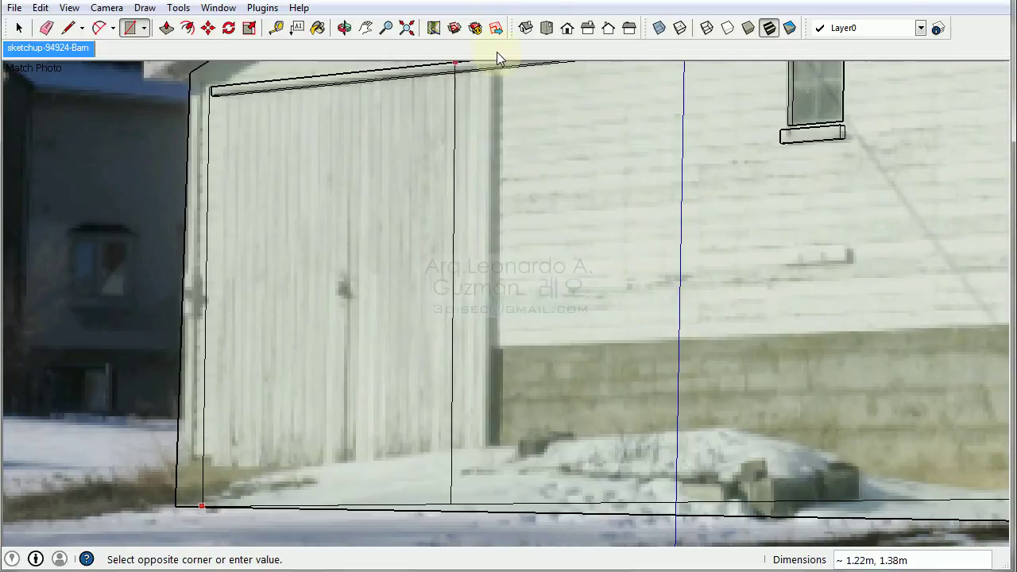
scroll(497, 56, up, 4)
click(503, 77)
scroll(469, 88, down, 1)
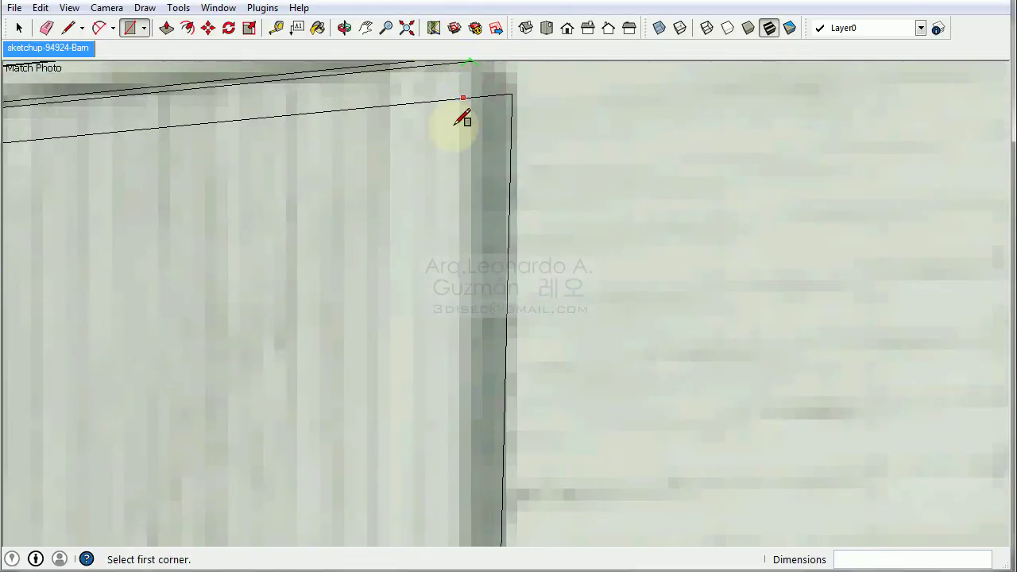
Step: Push/Pull the door rectangle out 0.03m into a raised door panel
key(p)
click(464, 226)
click(440, 220)
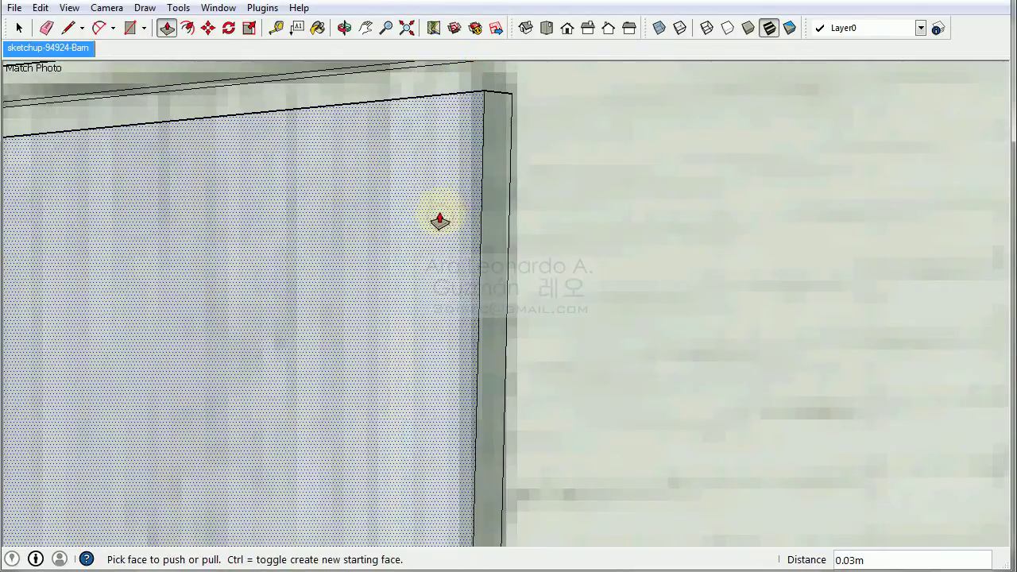
scroll(442, 223, down, 2)
scroll(469, 270, down, 3)
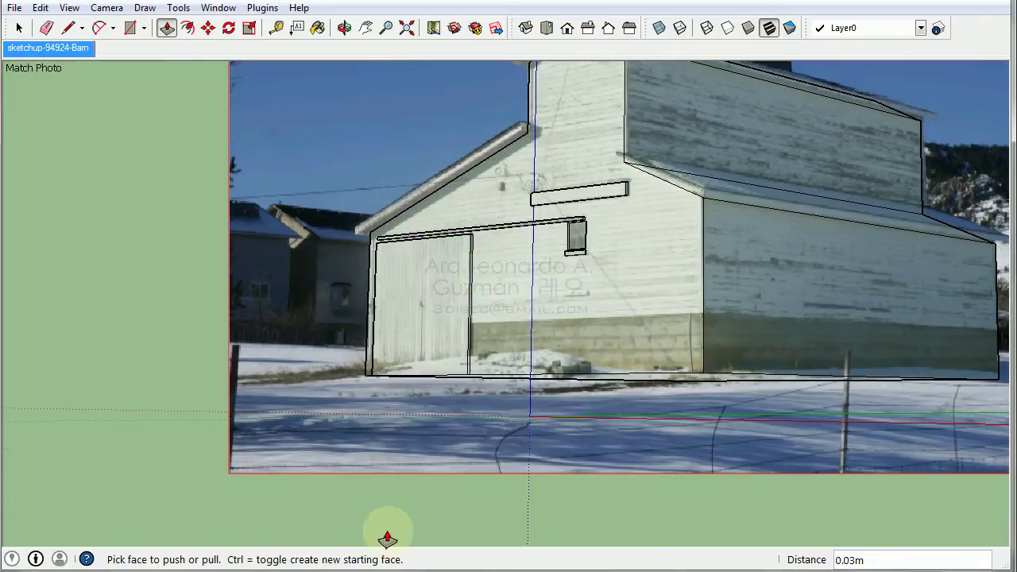
scroll(517, 345, up, 2)
key(space)
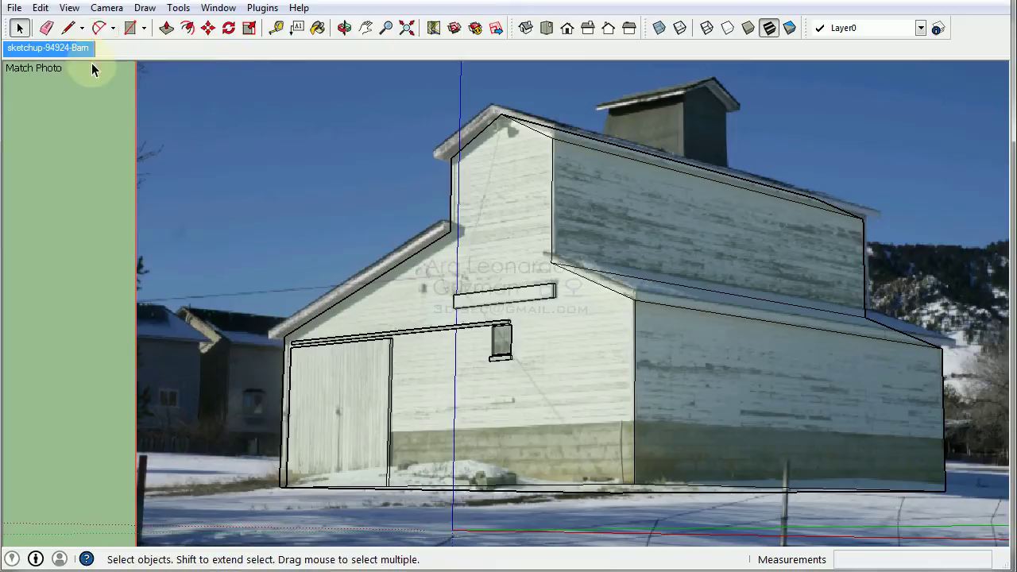
Step: Orbit to inspect the new door and trim, then return to the Match Photo scene
key(o)
mouse_move(568, 209)
mouse_down()
mouse_move(523, 261)
mouse_move(560, 368)
mouse_move(713, 363)
mouse_move(314, 329)
mouse_up()
key(space)
scroll(480, 432, up, 2)
scroll(481, 432, up, 3)
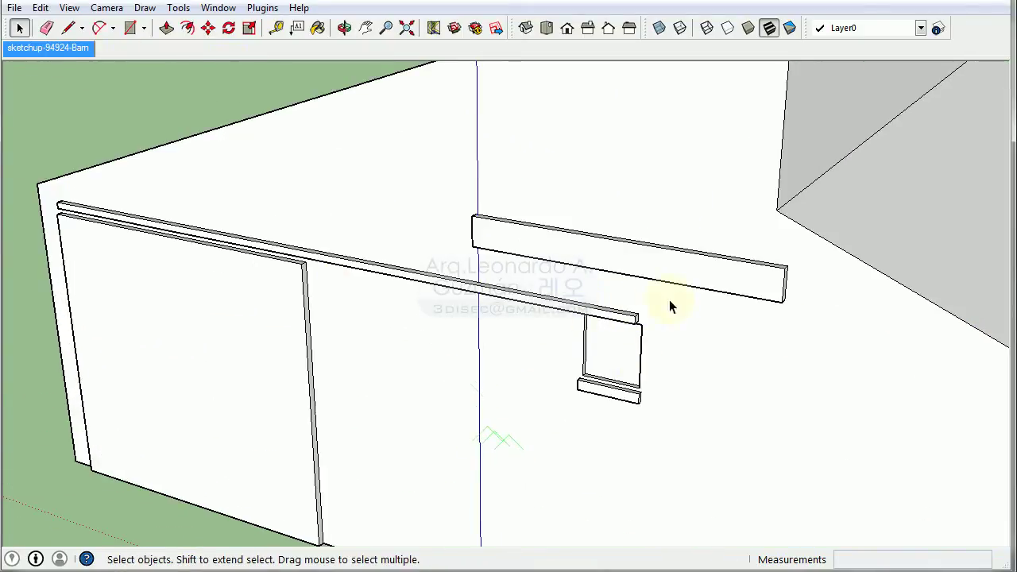
click(31, 49)
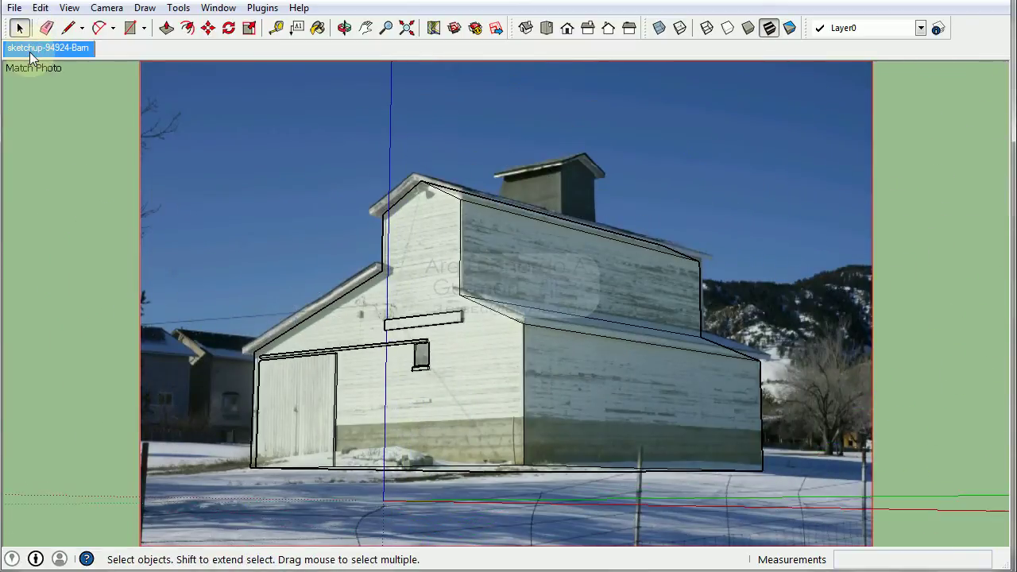
scroll(477, 284, up, 3)
scroll(655, 392, up, 1)
Step: Draw lines under the eave outlining the fascia board face along the roof edge
scroll(310, 241, up, 3)
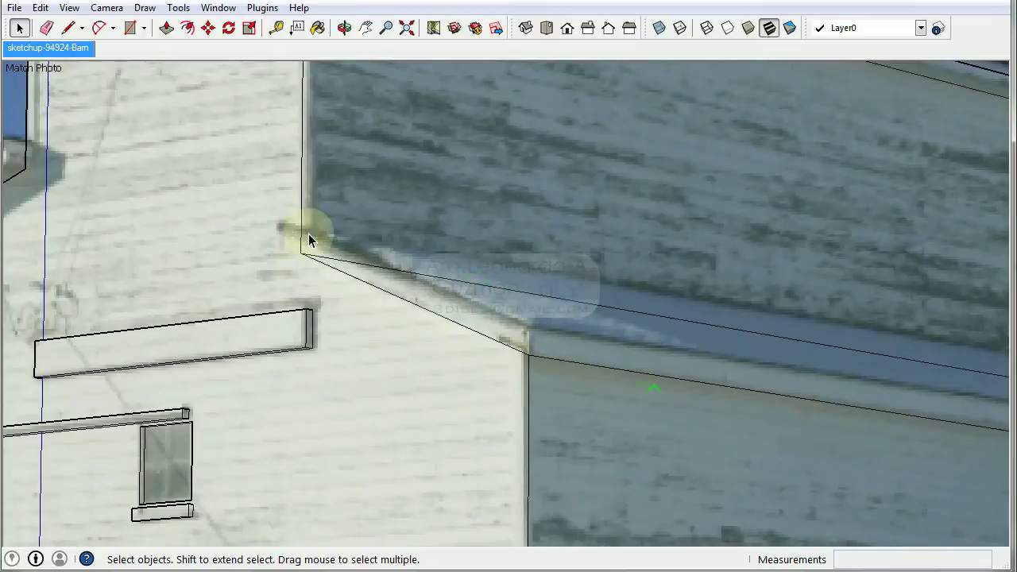
scroll(477, 314, down, 3)
scroll(461, 301, up, 1)
scroll(437, 316, up, 3)
key(l)
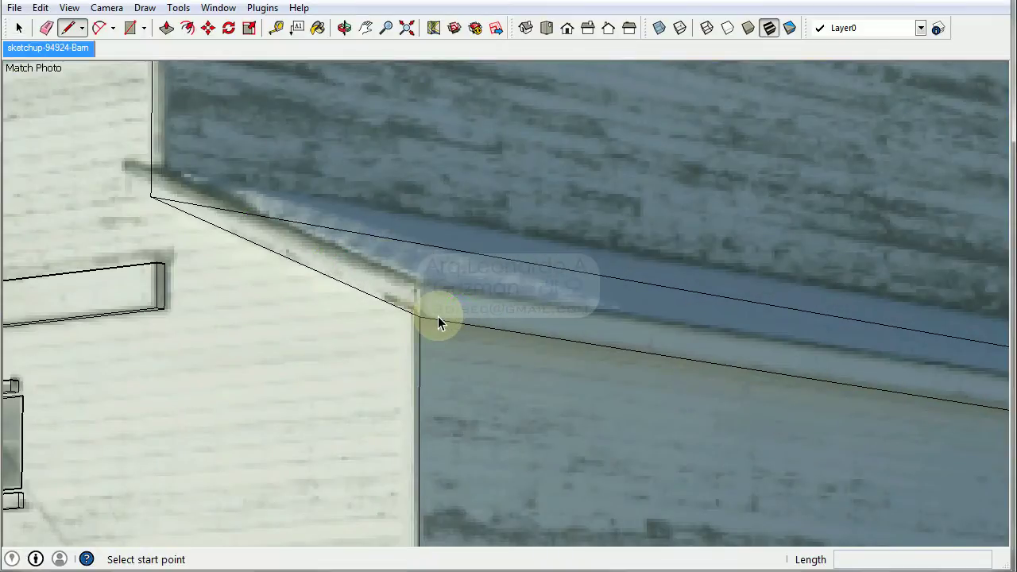
click(421, 317)
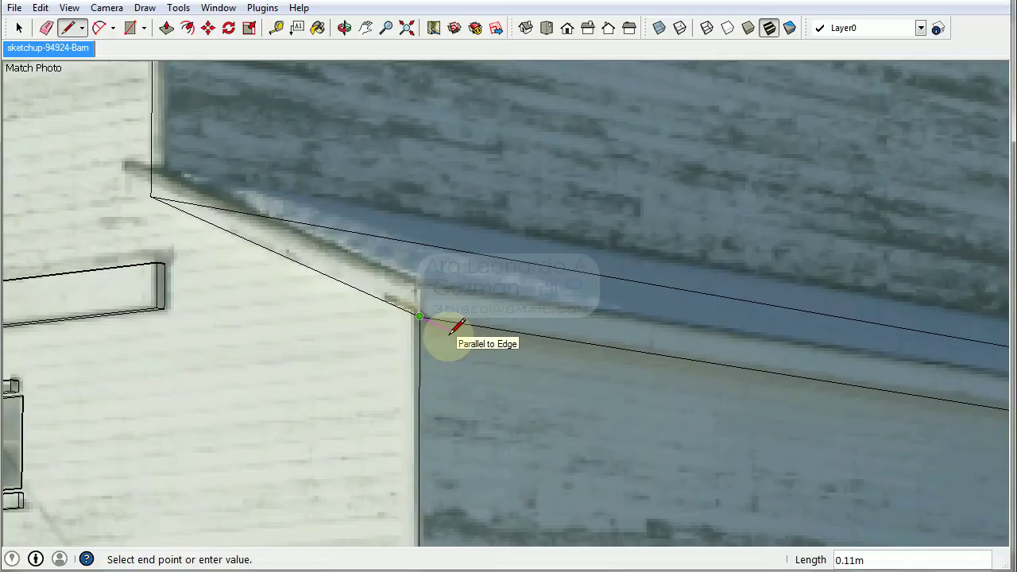
click(440, 325)
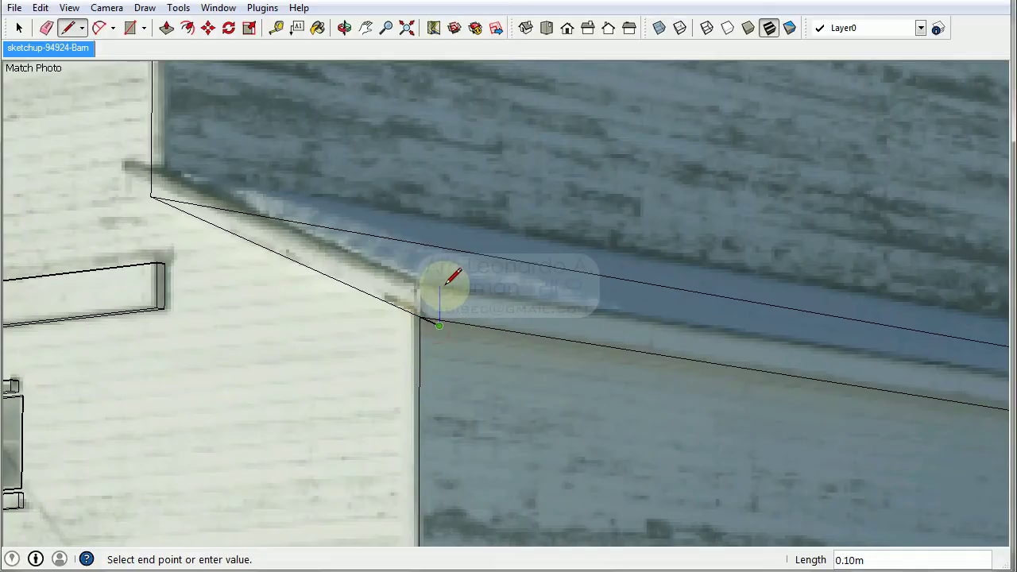
click(439, 290)
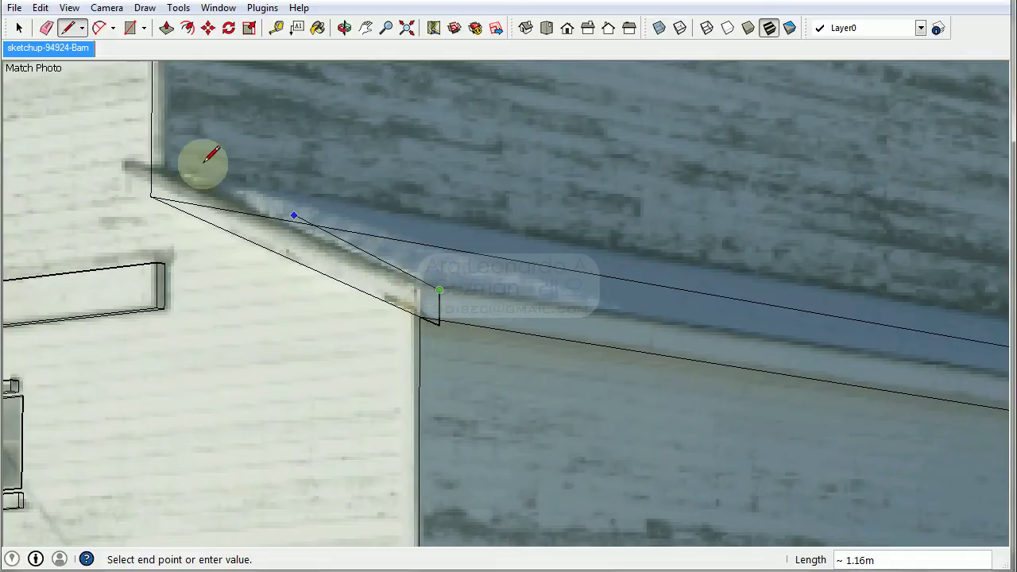
click(152, 163)
middle_drag(609, 310, 449, 255)
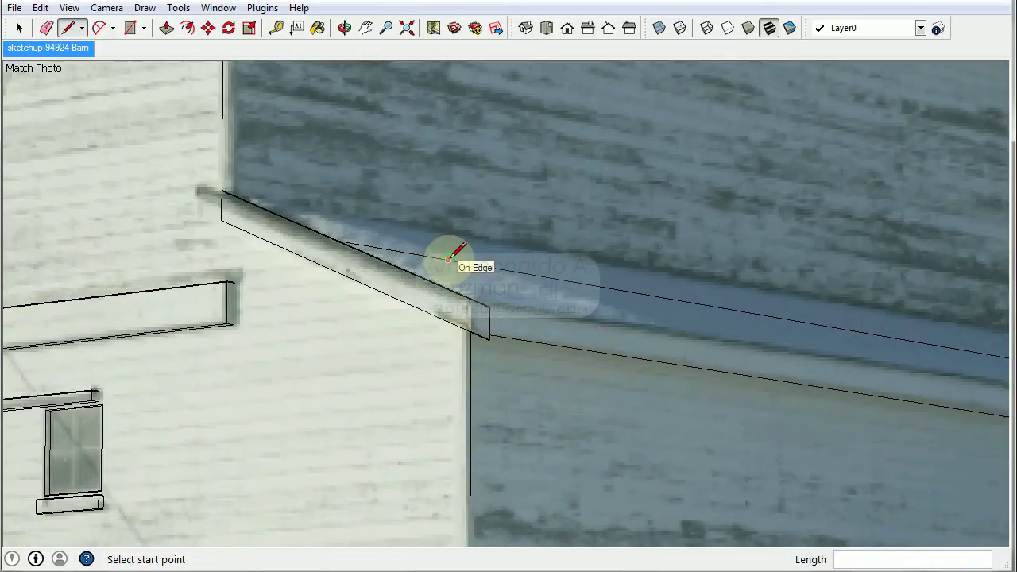
Step: Pull the fascia face out into a thin trim board
key(p)
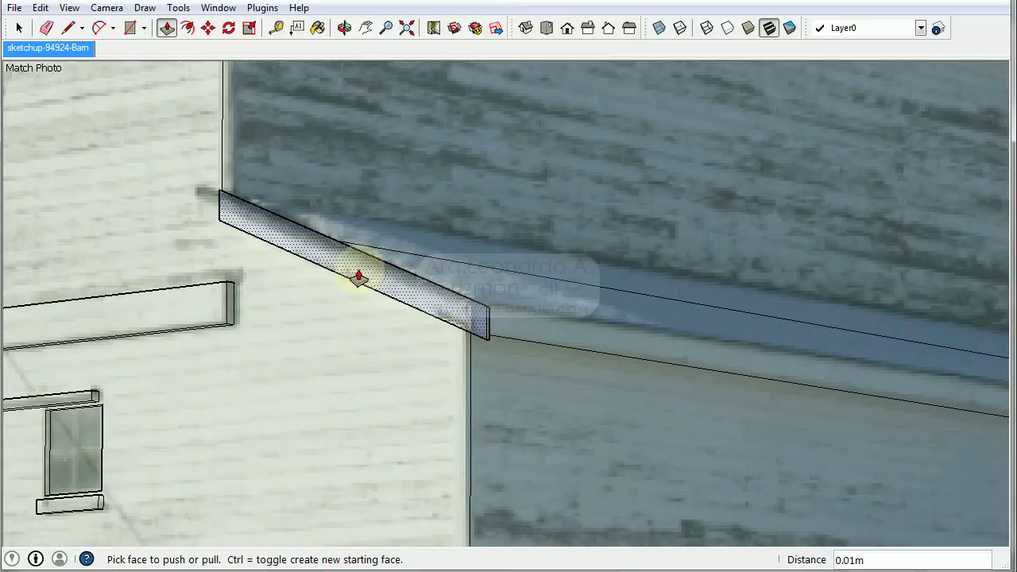
mouse_move(357, 274)
mouse_down()
mouse_move(333, 273)
mouse_move(398, 362)
mouse_up()
scroll(432, 325, down, 3)
scroll(345, 286, up, 3)
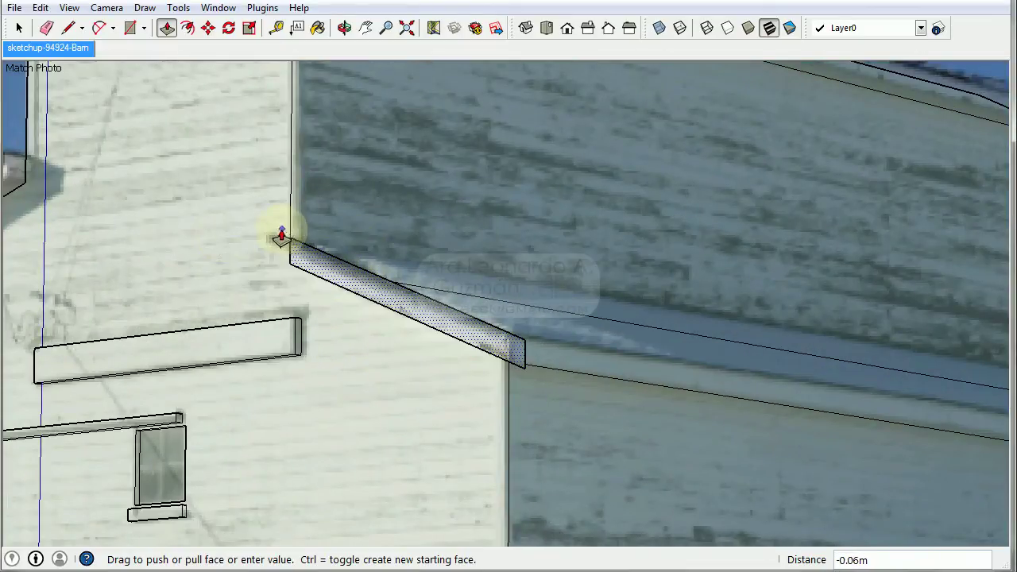
scroll(405, 246, down, 3)
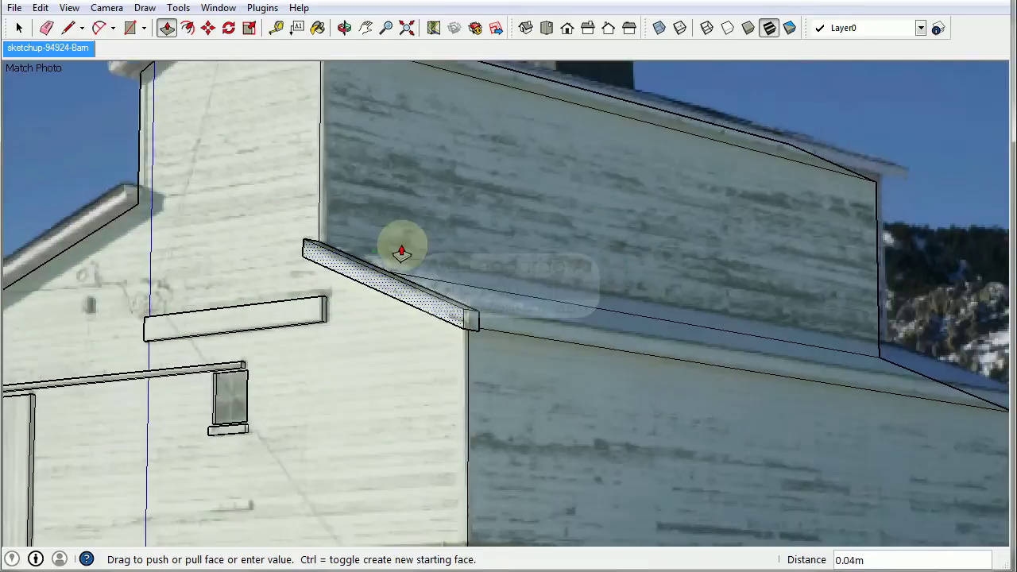
scroll(429, 354, up, 3)
click(461, 278)
key(space)
Step: Orbit away from the photo and push the trim board's front face 0.02m thicker
scroll(517, 246, down, 3)
mouse_move(517, 246)
middle_down()
mouse_move(480, 308)
mouse_move(345, 357)
middle_up()
scroll(354, 349, up, 1)
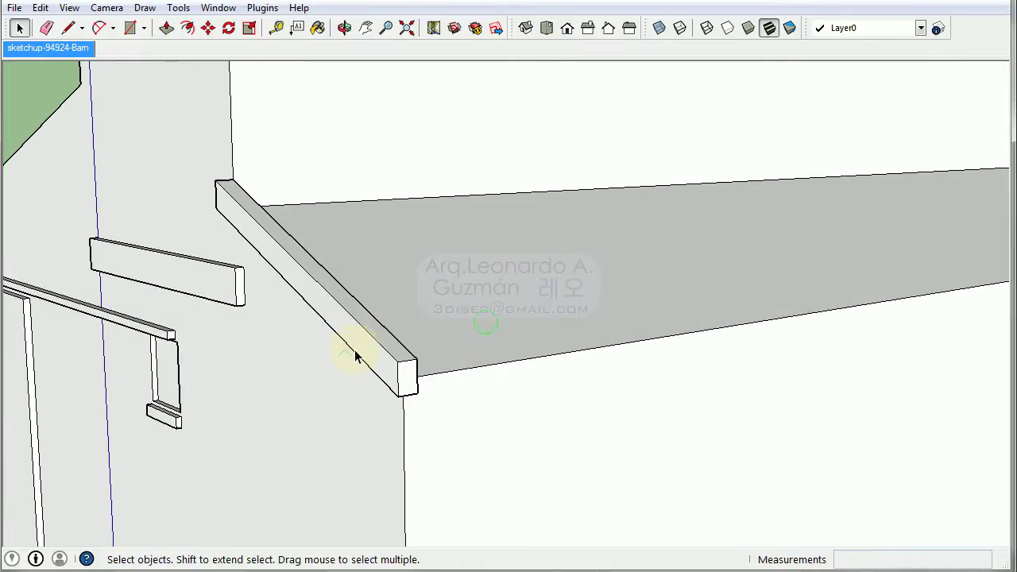
scroll(380, 338, up, 2)
key(p)
click(355, 362)
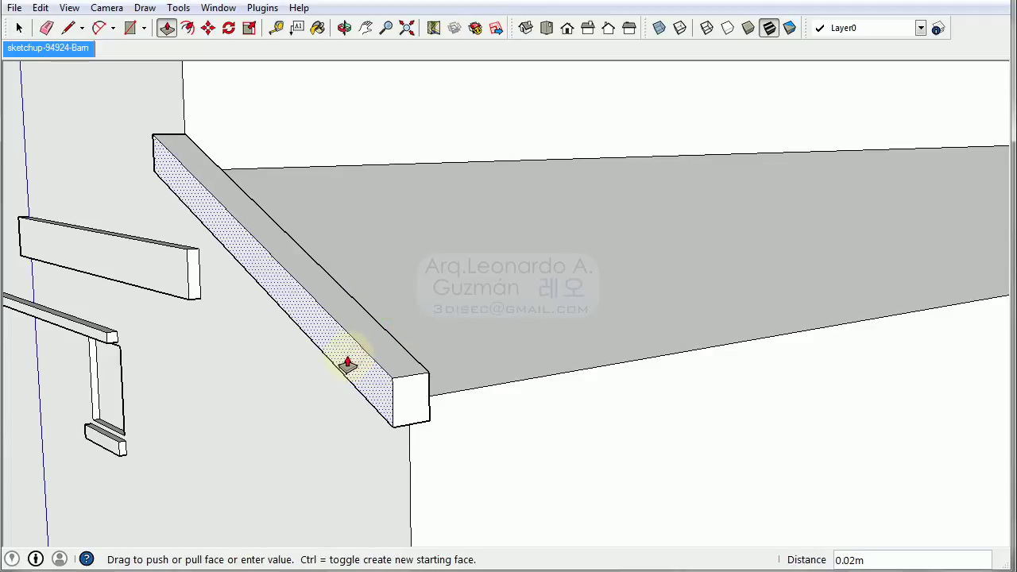
click(346, 357)
scroll(191, 311, down, 3)
mouse_move(473, 310)
middle_down()
mouse_move(268, 277)
mouse_move(374, 227)
middle_up()
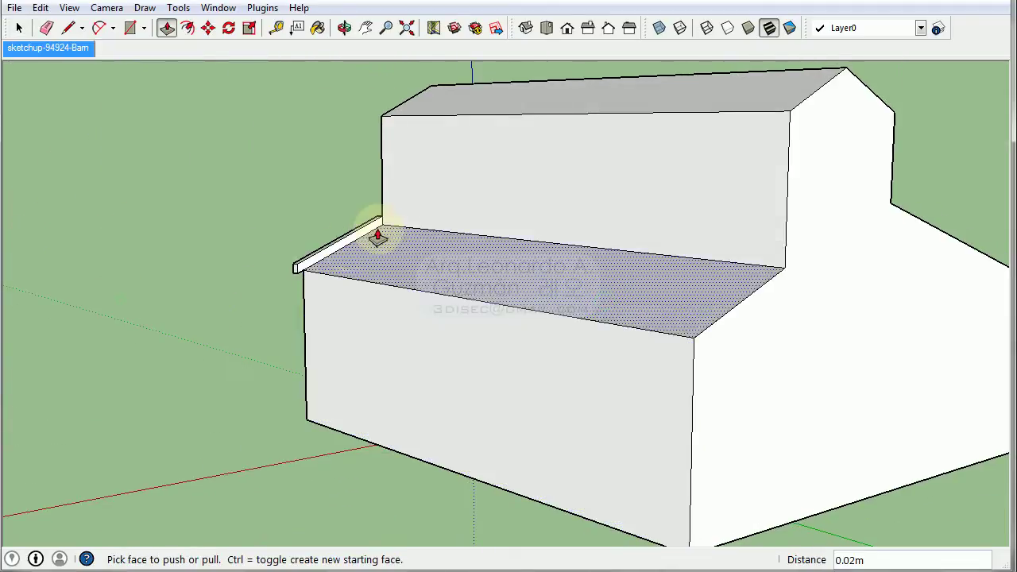
Step: Push/Pull the fascia board's end face 5.00m along the lower-roof eave
scroll(341, 232, up, 3)
click(337, 258)
scroll(257, 199, down, 3)
scroll(256, 182, down, 3)
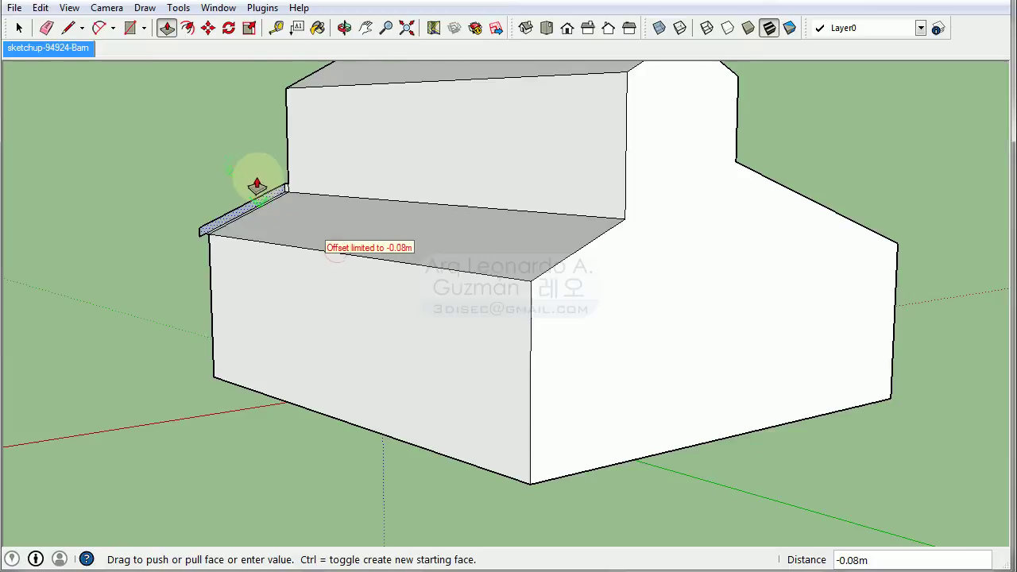
click(629, 320)
scroll(340, 284, down, 3)
Step: Orbit to the barn's other side to check the trim, then go back to the Match Photo scene
middle_drag(306, 291, 766, 325)
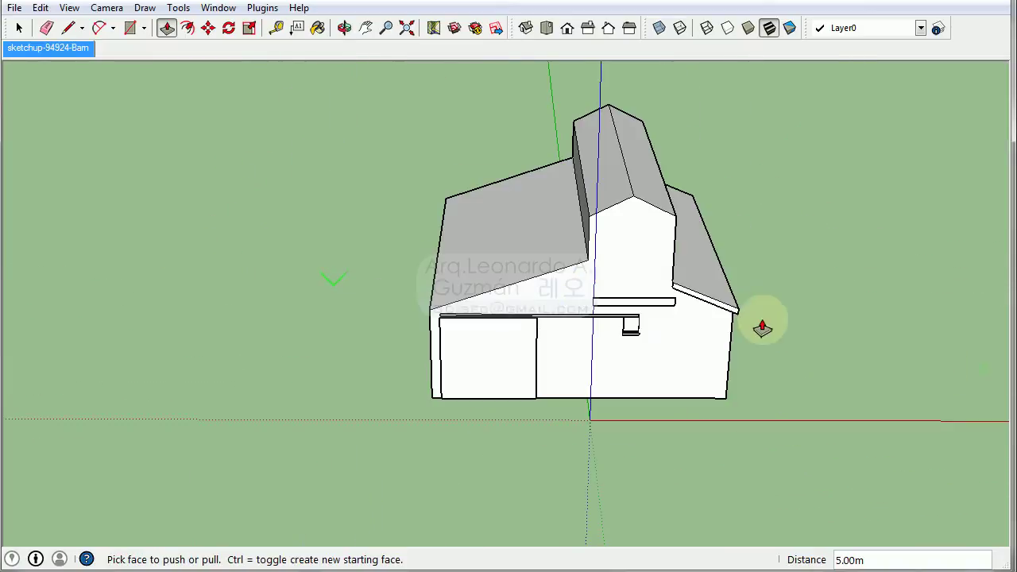
scroll(642, 325, up, 3)
scroll(521, 242, up, 2)
scroll(521, 242, down, 5)
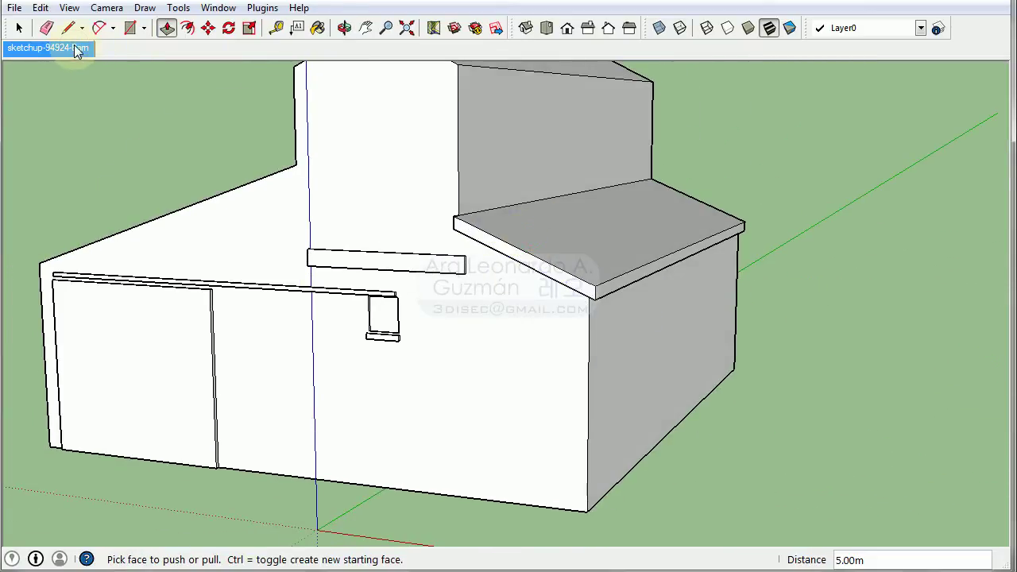
click(49, 48)
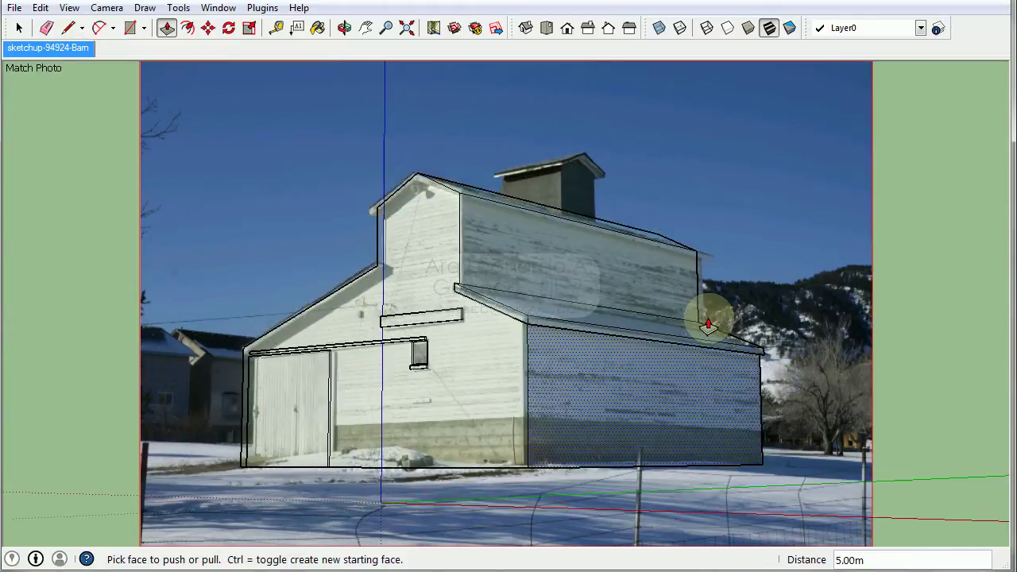
scroll(586, 268, up, 1)
scroll(435, 303, up, 1)
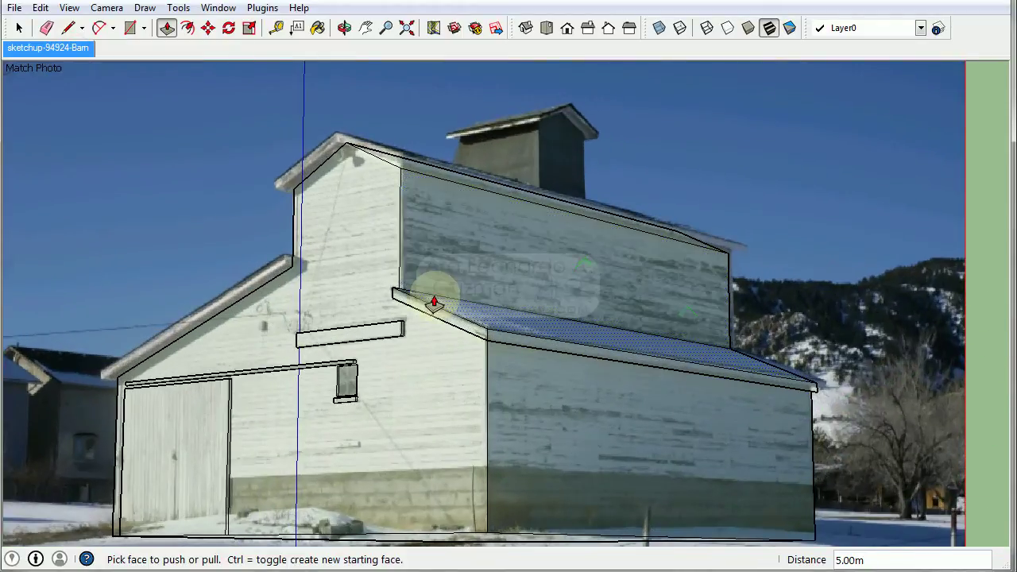
scroll(381, 310, up, 1)
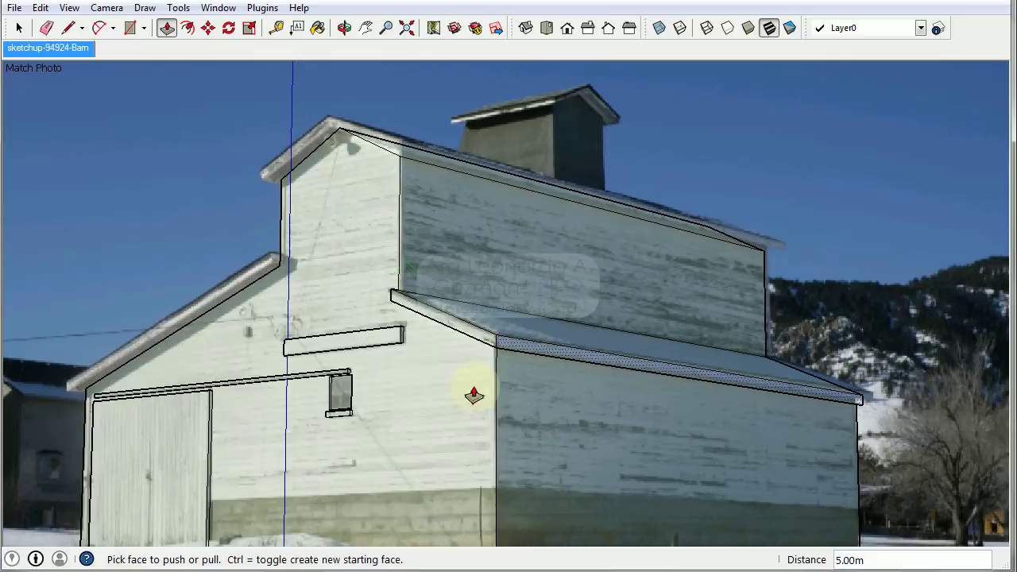
scroll(462, 278, down, 2)
scroll(462, 278, down, 1)
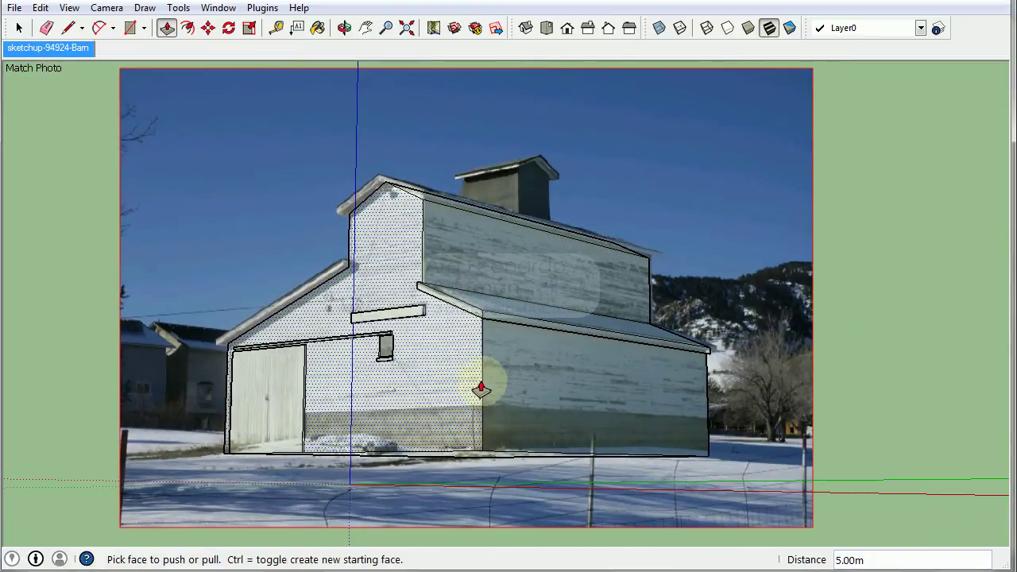
scroll(390, 463, up, 1)
scroll(390, 464, up, 2)
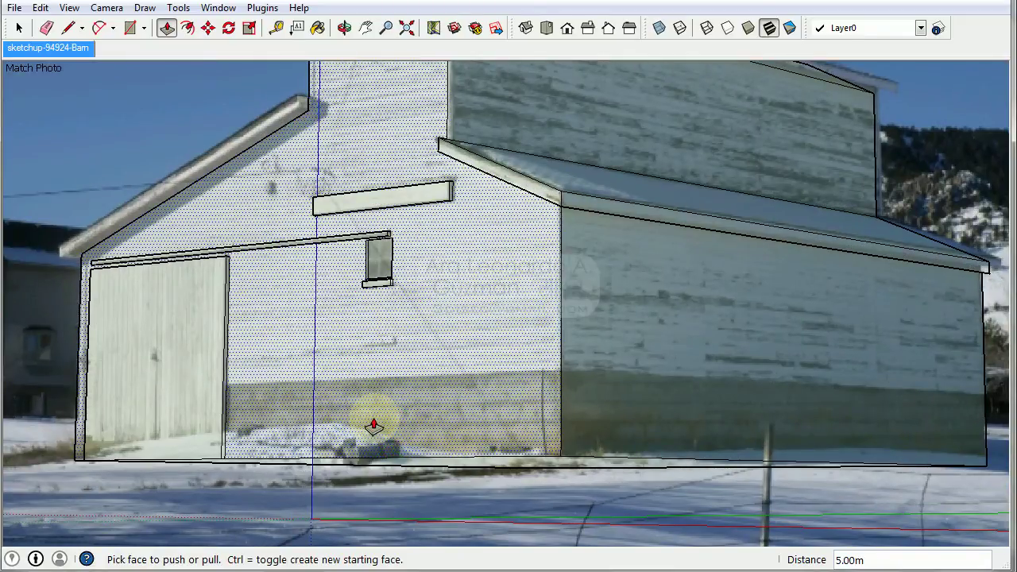
scroll(374, 427, down, 3)
Step: Orbit around the barn once more to check the model, then return to the matched photo view
key(space)
scroll(440, 308, up, 2)
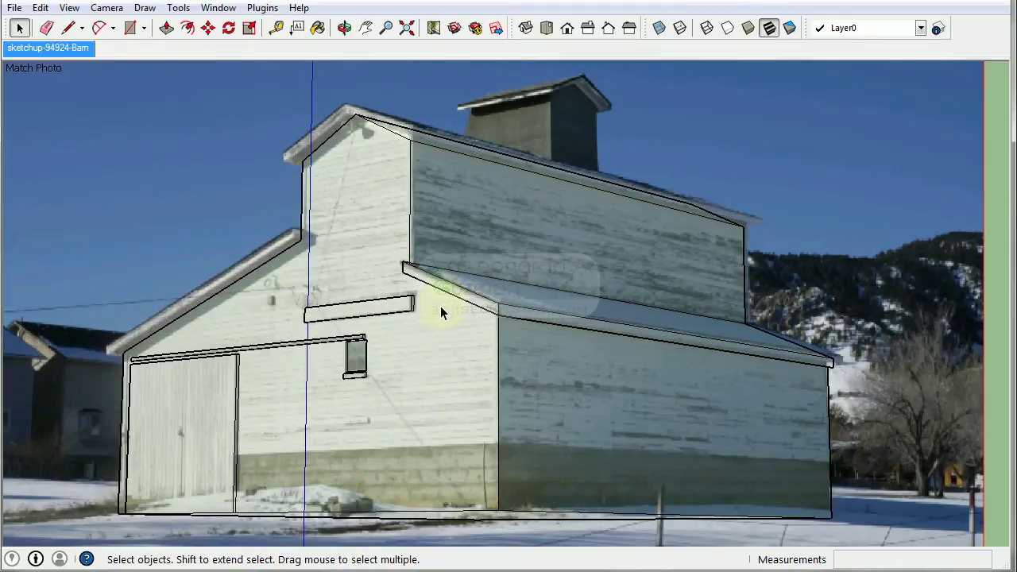
mouse_move(364, 226)
middle_down()
mouse_move(745, 368)
mouse_move(447, 386)
mouse_move(352, 362)
mouse_move(358, 158)
middle_up()
scroll(432, 165, down, 3)
mouse_move(356, 291)
middle_down()
mouse_move(545, 275)
mouse_move(273, 158)
middle_up()
click(45, 50)
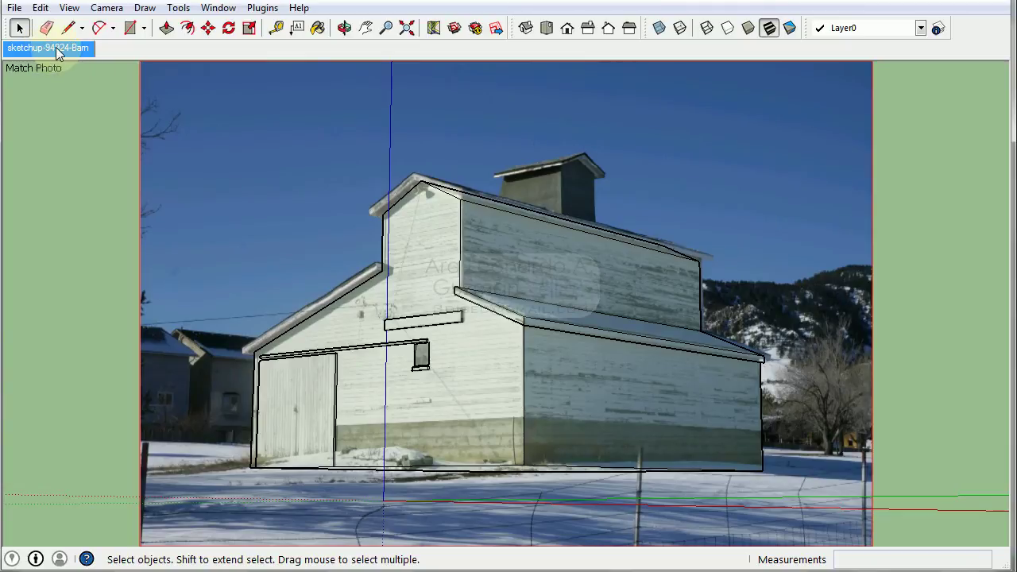
Step: Edit the matched photo, project textures from the photo onto the faces, answer the trim prompt, and finish with Done
right_click(58, 53)
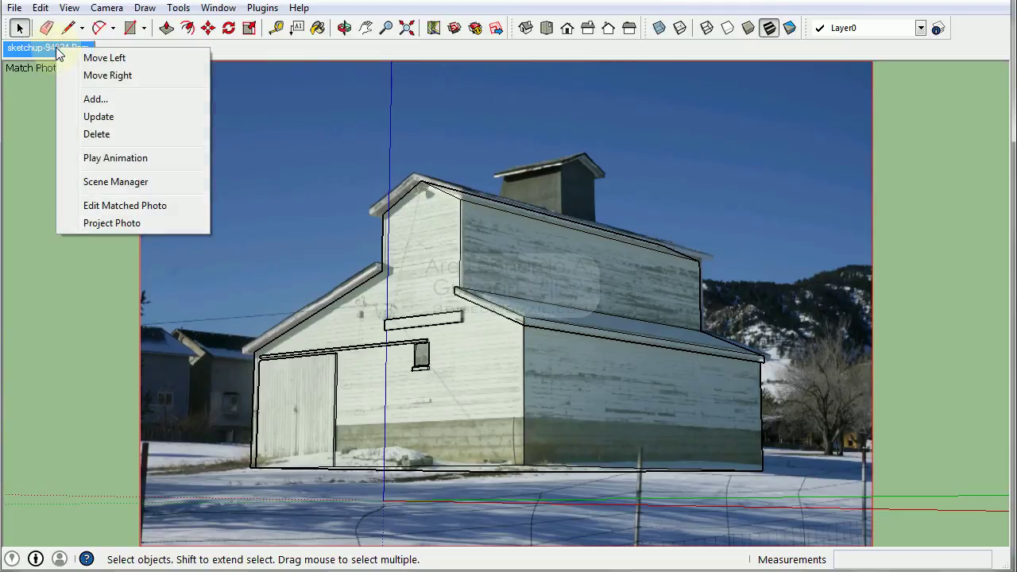
click(135, 205)
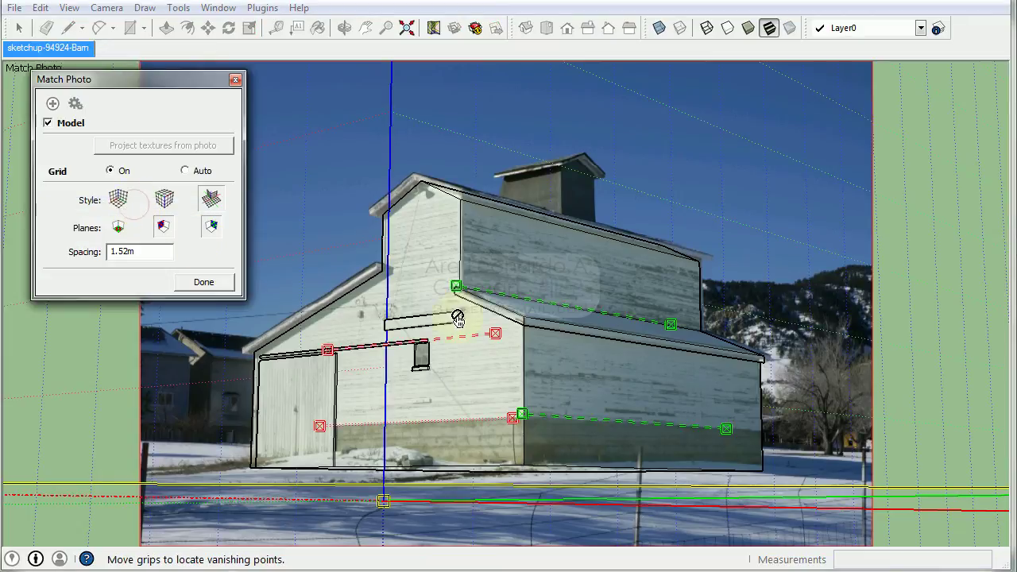
drag(156, 88, 156, 100)
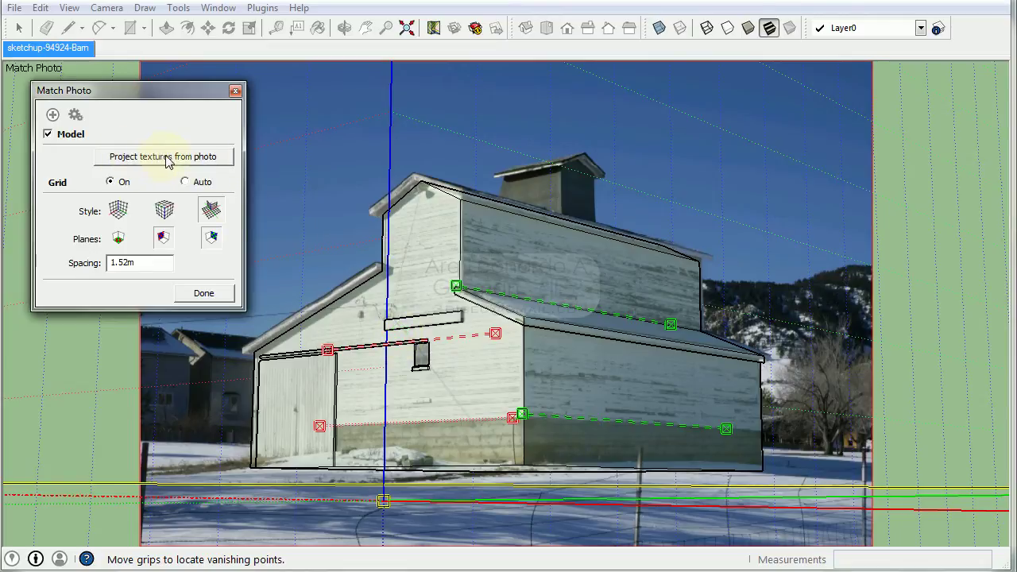
click(204, 156)
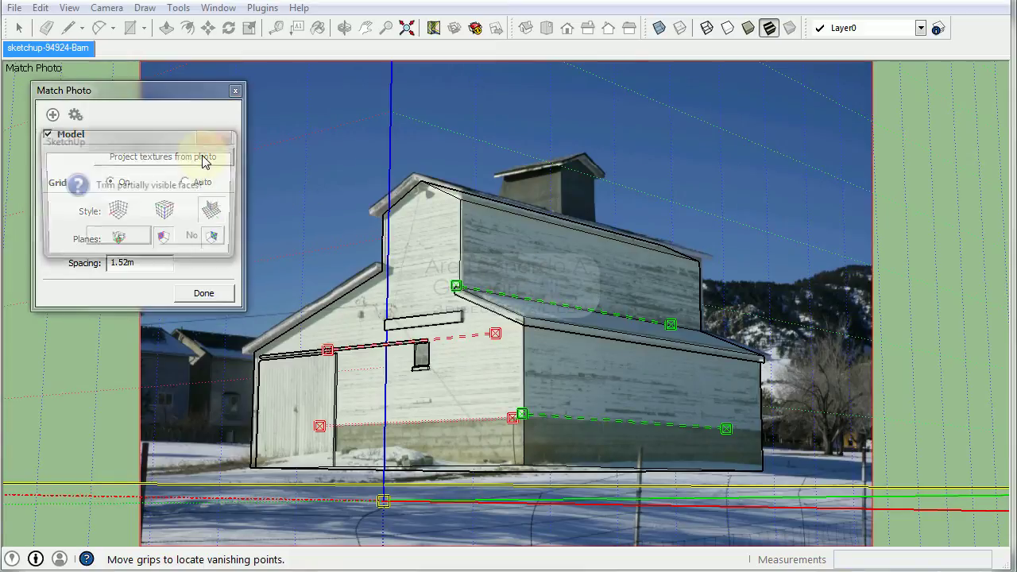
click(129, 239)
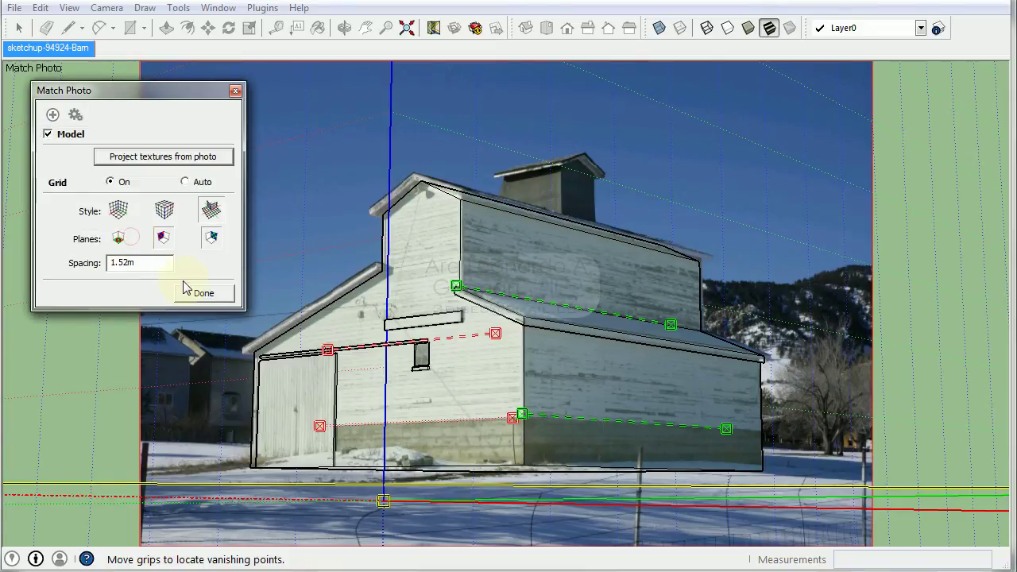
click(189, 293)
mouse_move(527, 228)
middle_down()
mouse_move(427, 360)
mouse_move(740, 294)
mouse_move(824, 311)
mouse_move(522, 297)
middle_up()
scroll(531, 464, up, 3)
scroll(531, 464, down, 3)
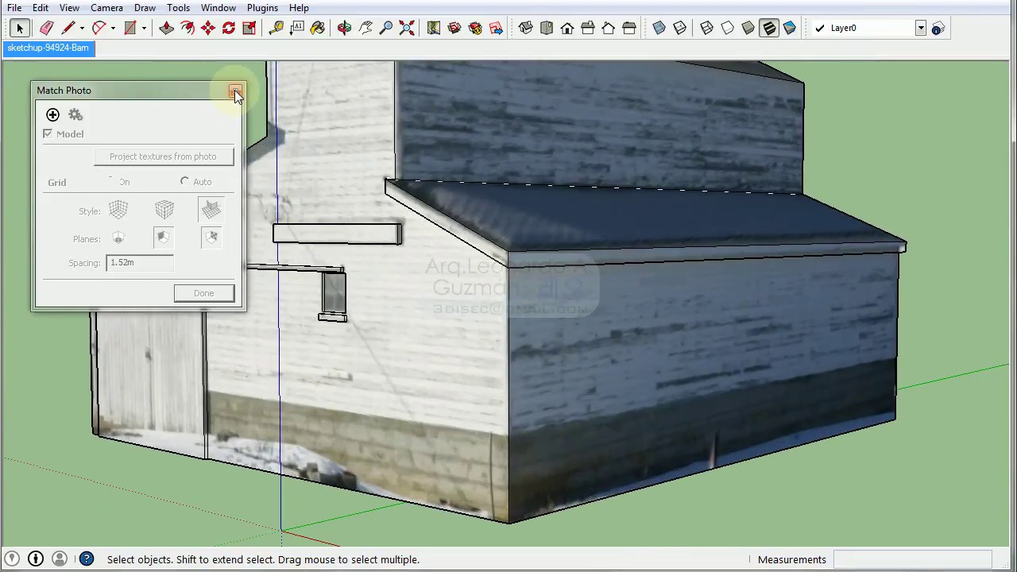
Step: Close the Match Photo panel and orbit to view the textured barn's opposite gable side
click(235, 90)
middle_drag(652, 277, 605, 321)
scroll(604, 321, up, 3)
scroll(604, 321, down, 3)
mouse_move(552, 295)
middle_down()
mouse_move(529, 302)
mouse_move(692, 281)
mouse_move(525, 288)
middle_up()
scroll(530, 298, down, 2)
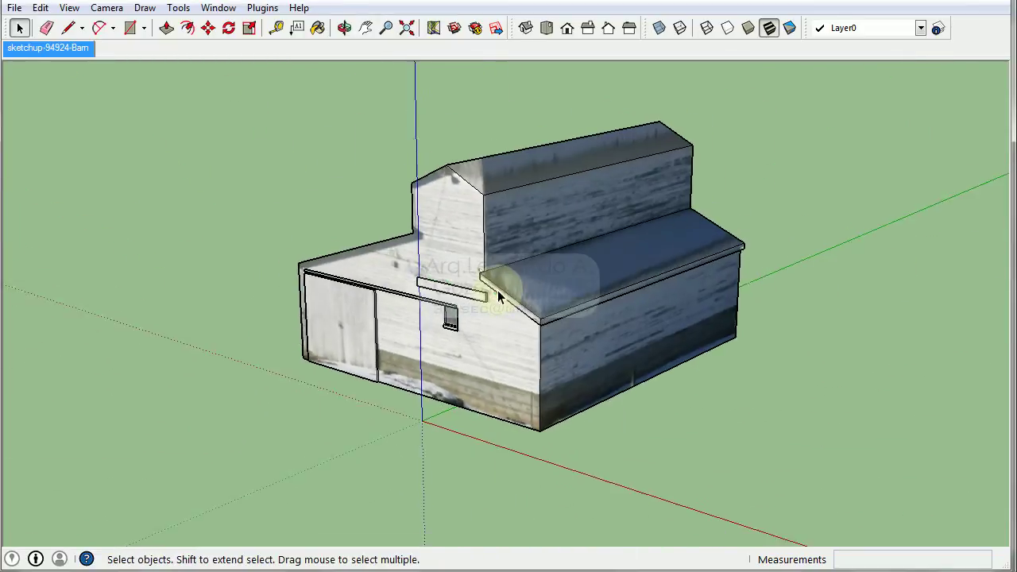
scroll(524, 289, up, 3)
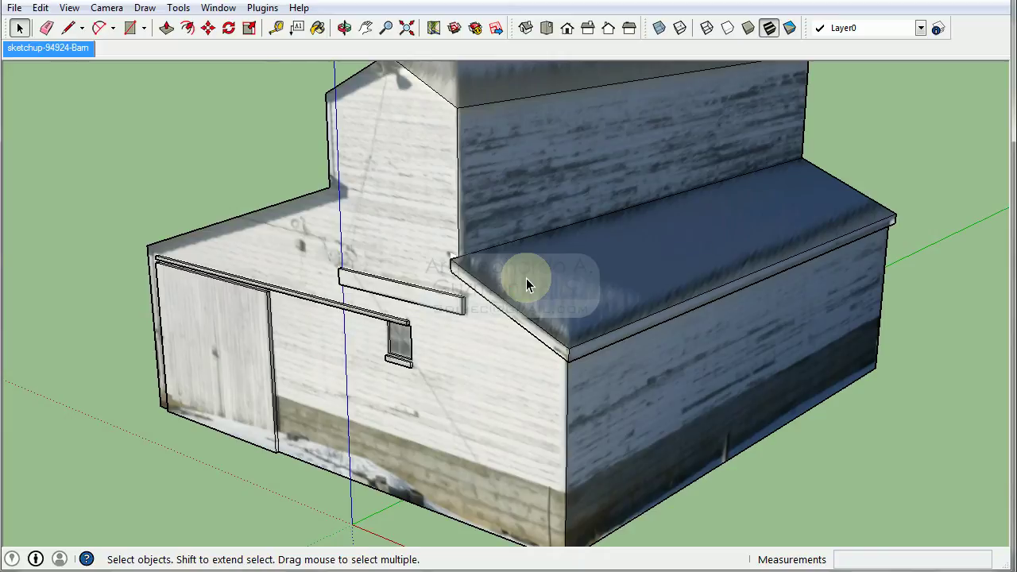
scroll(526, 284, down, 3)
scroll(546, 288, down, 2)
scroll(566, 287, up, 1)
Step: Orbit to the textured gable front and small window to inspect the photo imagery
mouse_move(519, 378)
middle_down()
mouse_move(587, 276)
mouse_move(491, 302)
middle_up()
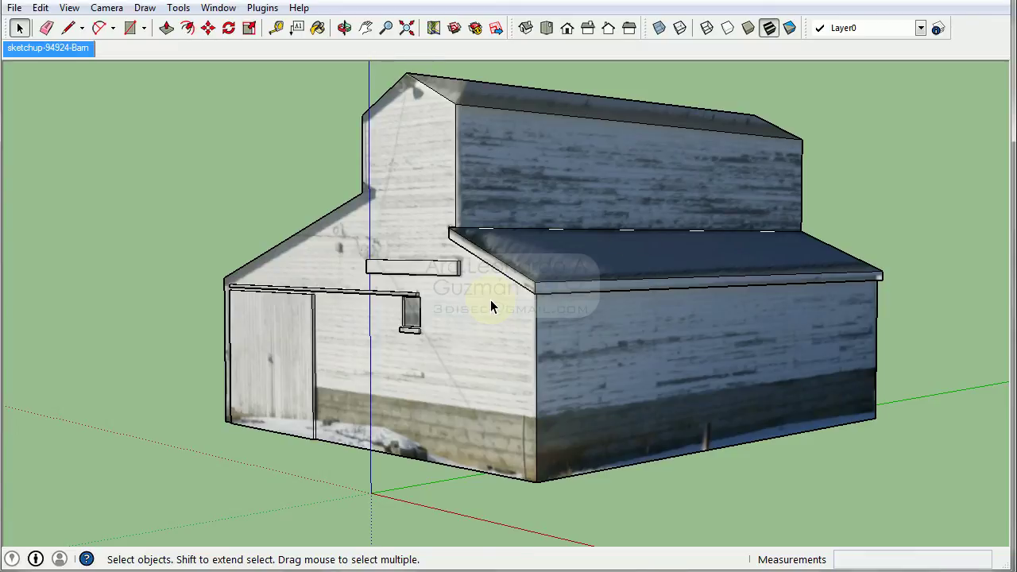
scroll(355, 493, down, 3)
scroll(378, 399, up, 3)
scroll(387, 393, up, 2)
middle_drag(387, 393, 387, 374)
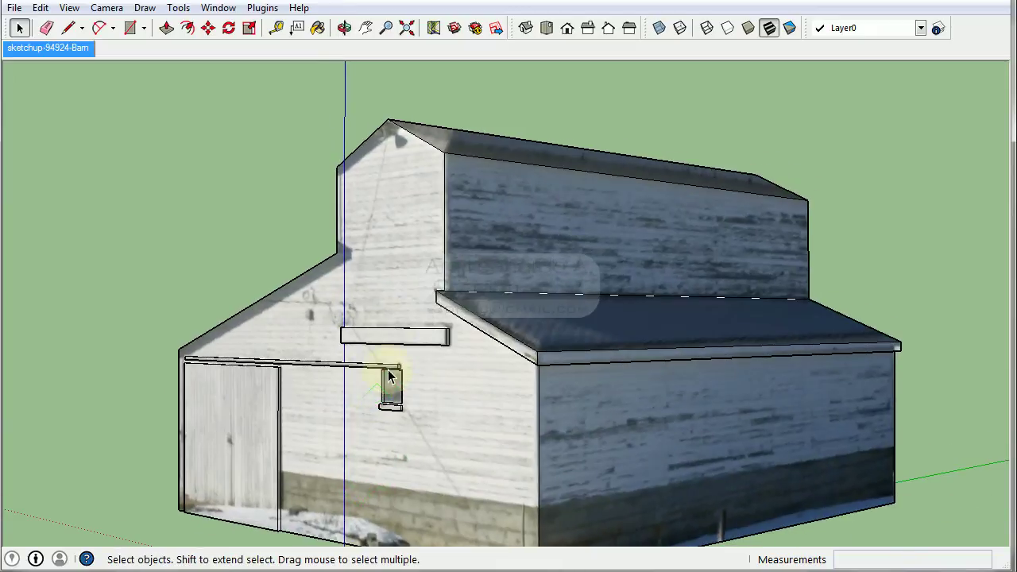
scroll(397, 350, down, 2)
scroll(412, 330, up, 1)
mouse_move(513, 300)
middle_down()
mouse_move(486, 357)
mouse_move(495, 325)
mouse_move(492, 348)
middle_up()
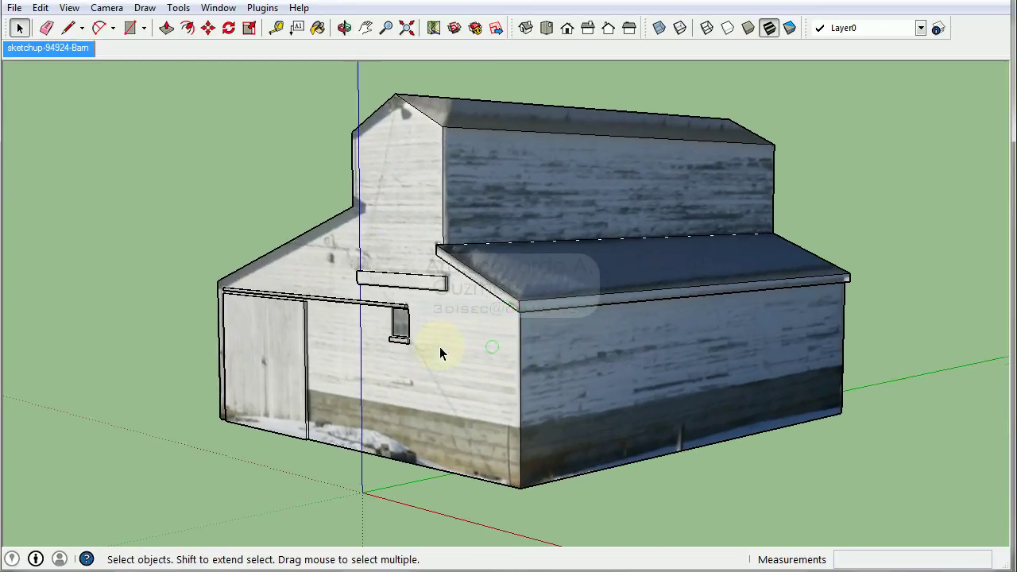
scroll(443, 346, up, 2)
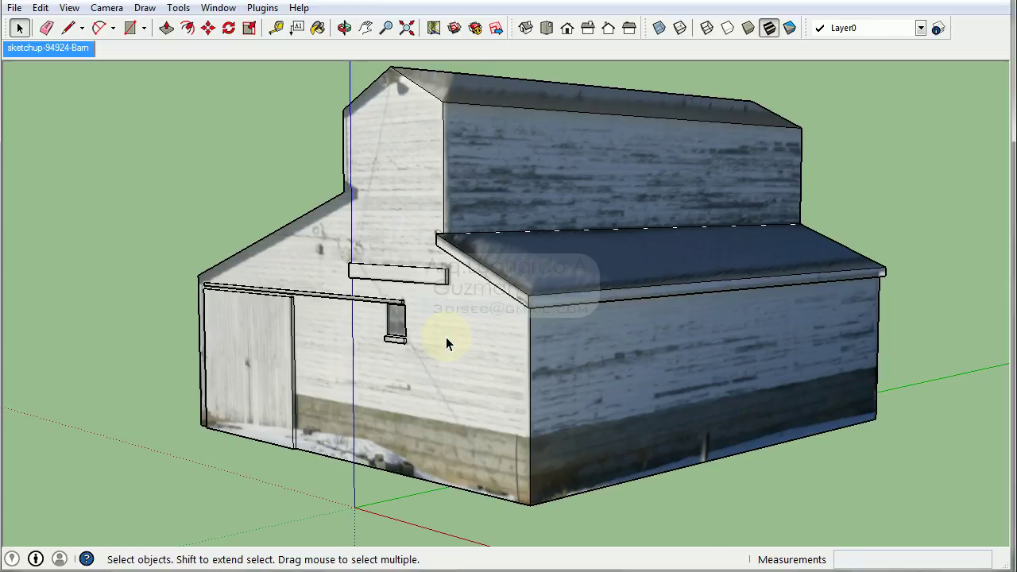